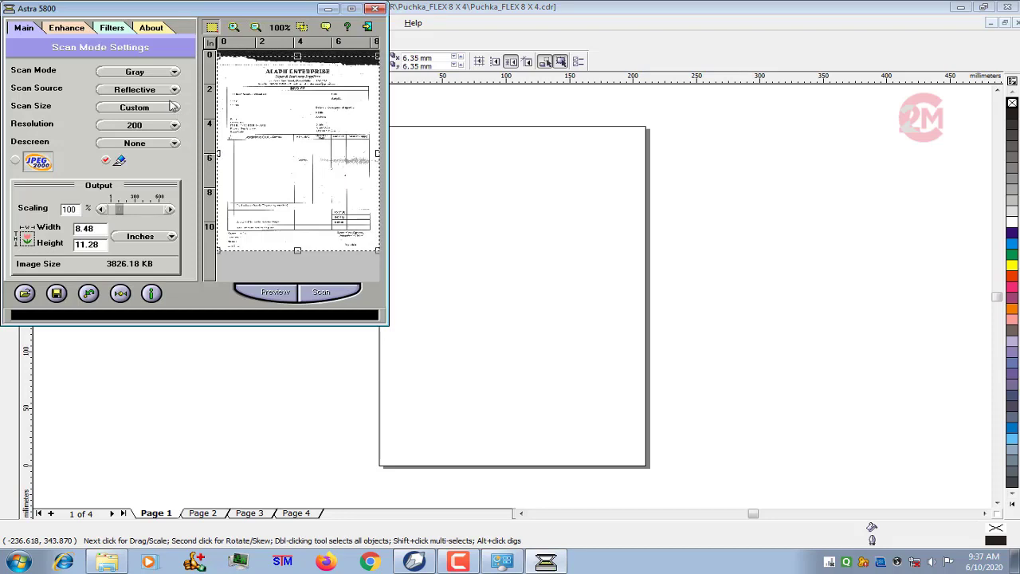
- Preview the rental application form and scan it into the drawing at a resolution of 300
{"action": "left_click", "coordinate": [162, 130]}
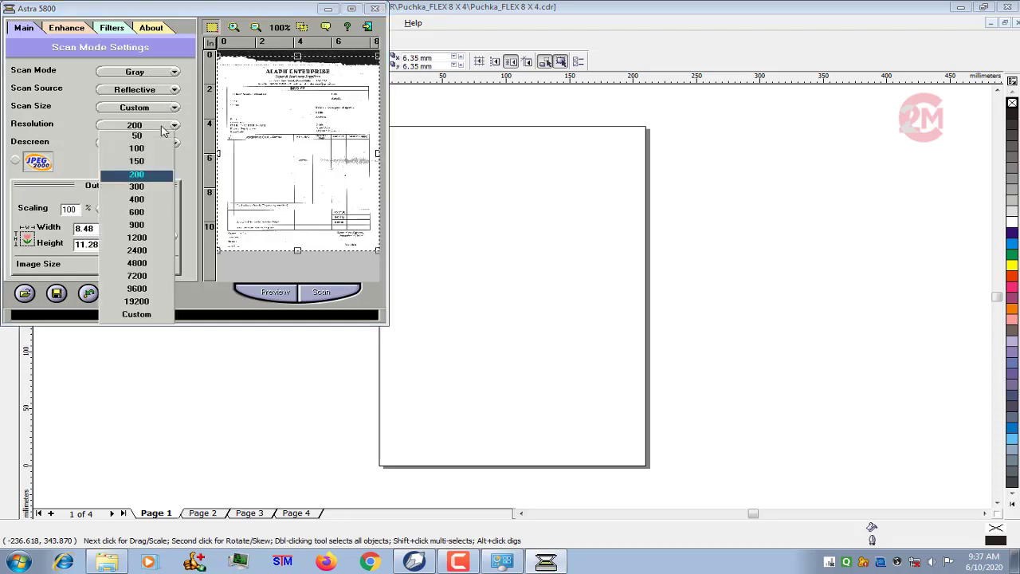
{"action": "left_click", "coordinate": [144, 193]}
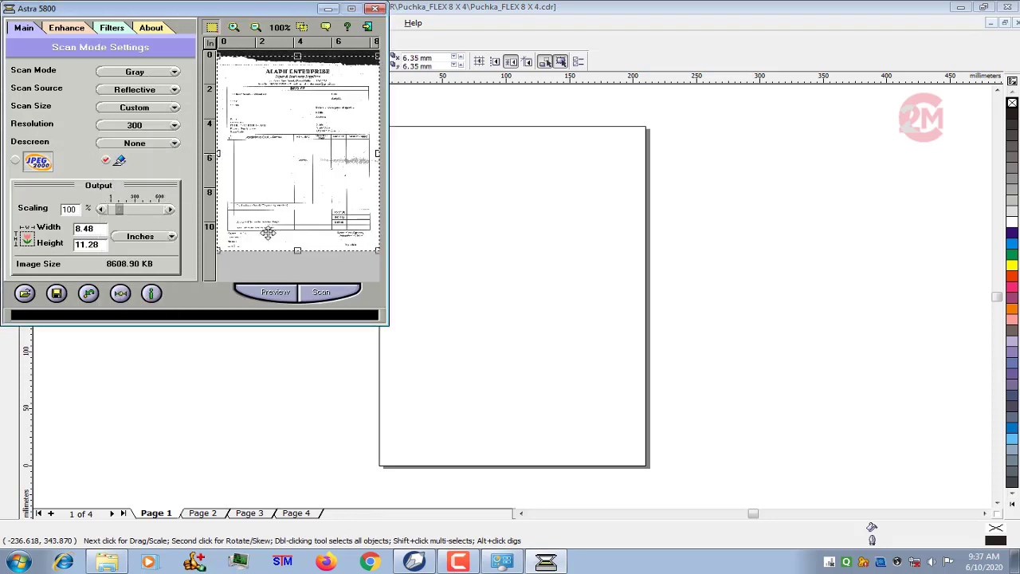
{"action": "left_click", "coordinate": [275, 294]}
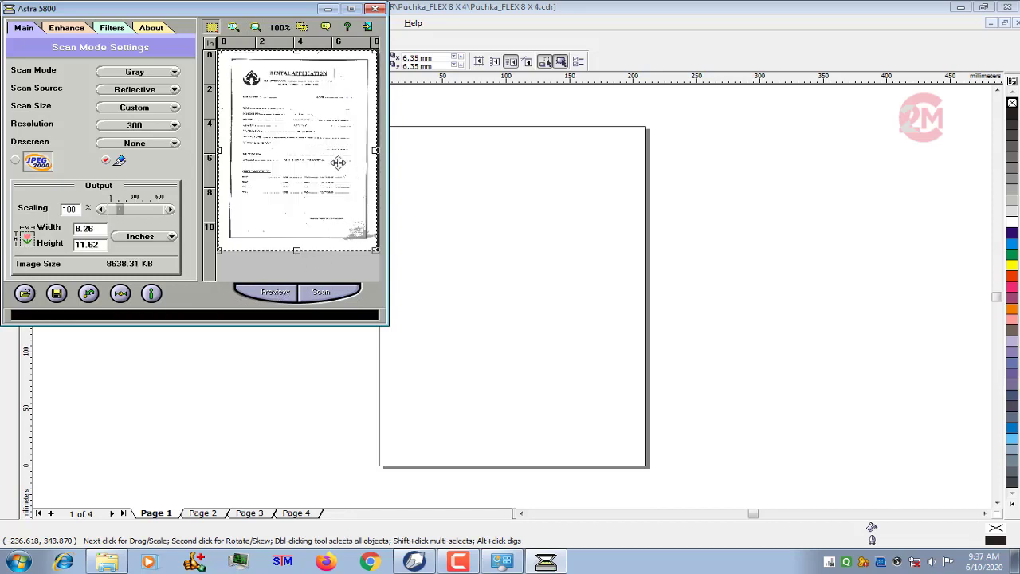
{"action": "left_click", "coordinate": [321, 295]}
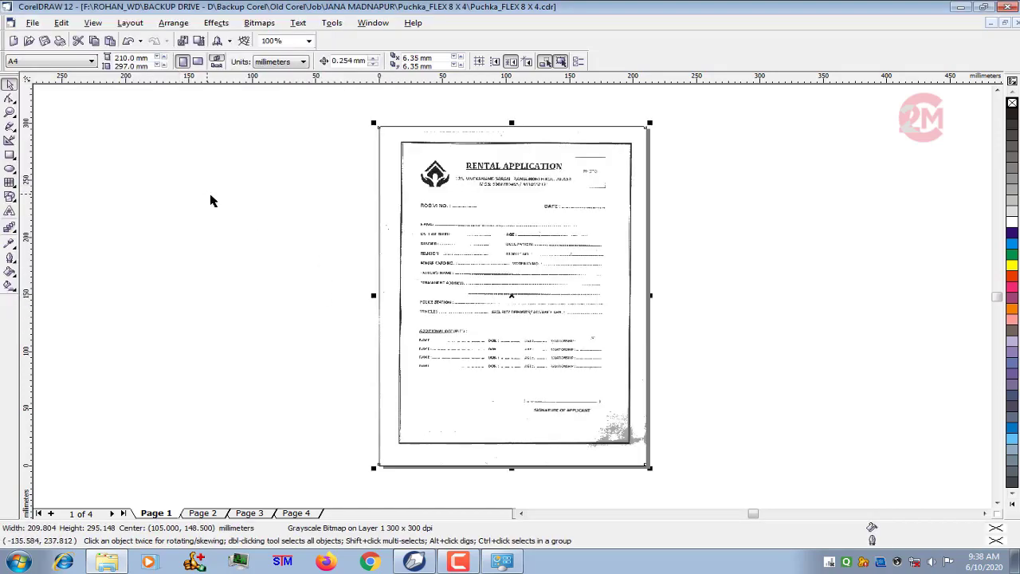
- Place a horizontal guideline at about 265 mm, across the upper part of the scanned title
{"action": "left_click", "coordinate": [314, 188]}
{"action": "key", "text": "F4"}
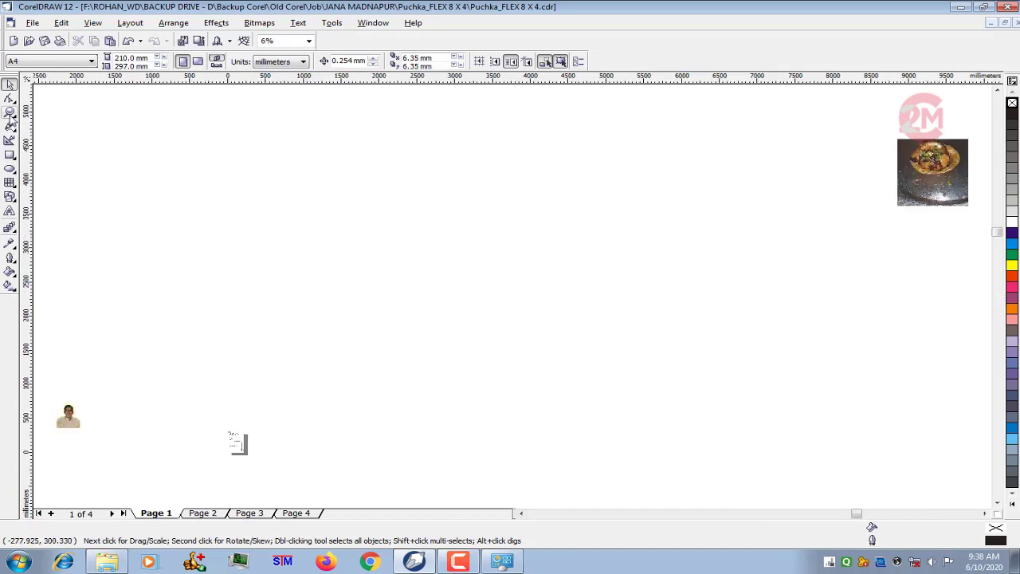
{"action": "left_click", "coordinate": [10, 114]}
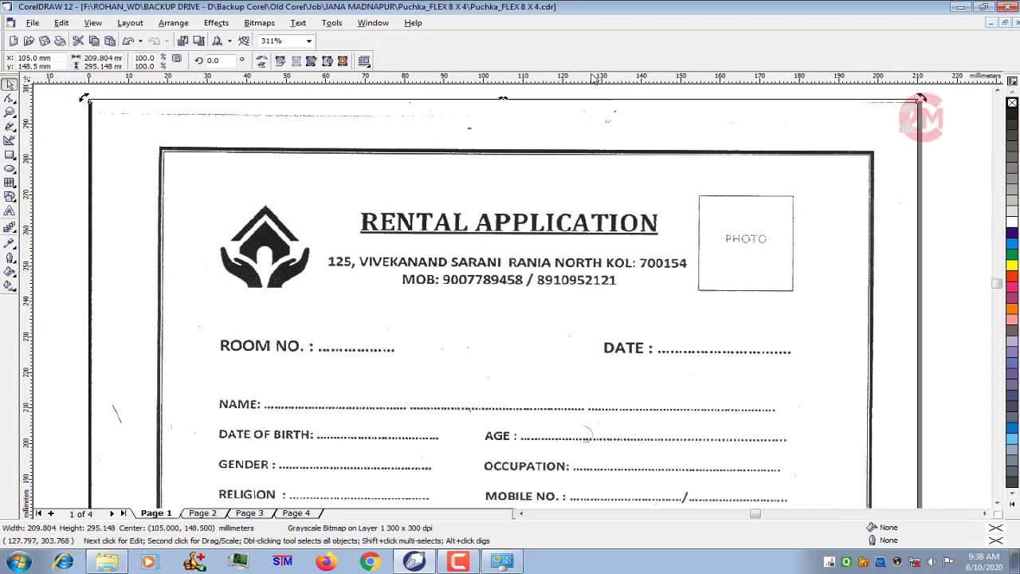
{"action": "left_click_drag", "start_coordinate": [592, 75], "coordinate": [594, 213]}
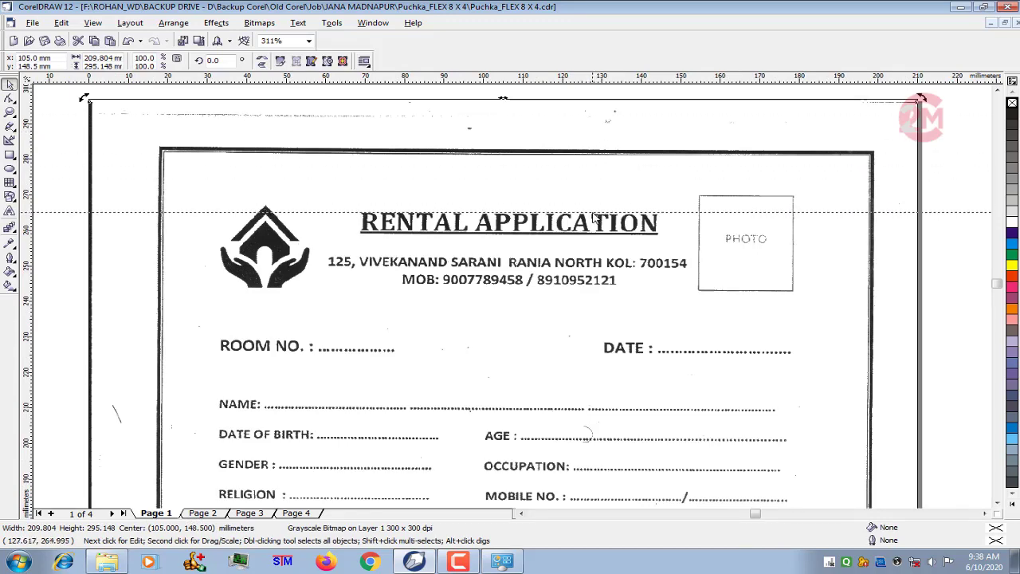
{"action": "left_click", "coordinate": [594, 213]}
{"action": "scroll", "coordinate": [437, 208], "scroll_direction": "down", "scroll_amount": 1}
{"action": "scroll", "coordinate": [554, 145], "scroll_direction": "up", "scroll_amount": 1}
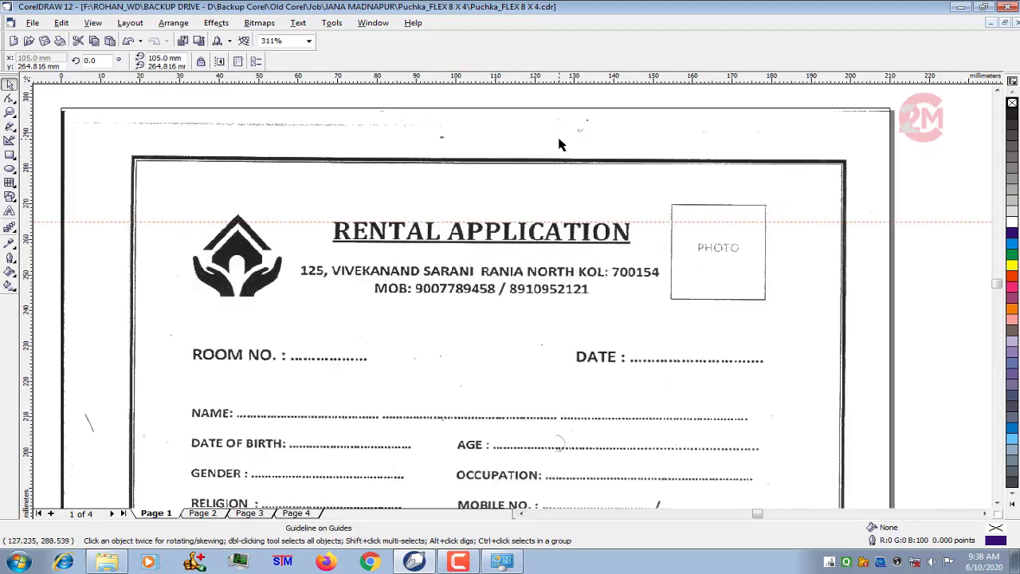
- Rotate the scanned form bitmap by about 0.33 degrees to straighten it against the guideline
{"action": "double_click", "coordinate": [593, 188]}
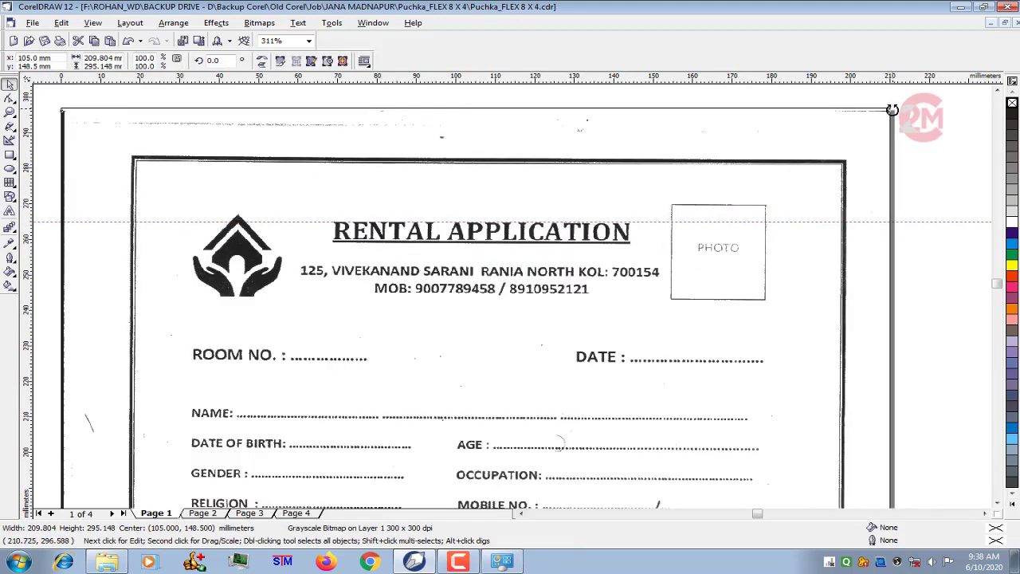
{"action": "left_click_drag", "start_coordinate": [890, 109], "coordinate": [896, 106]}
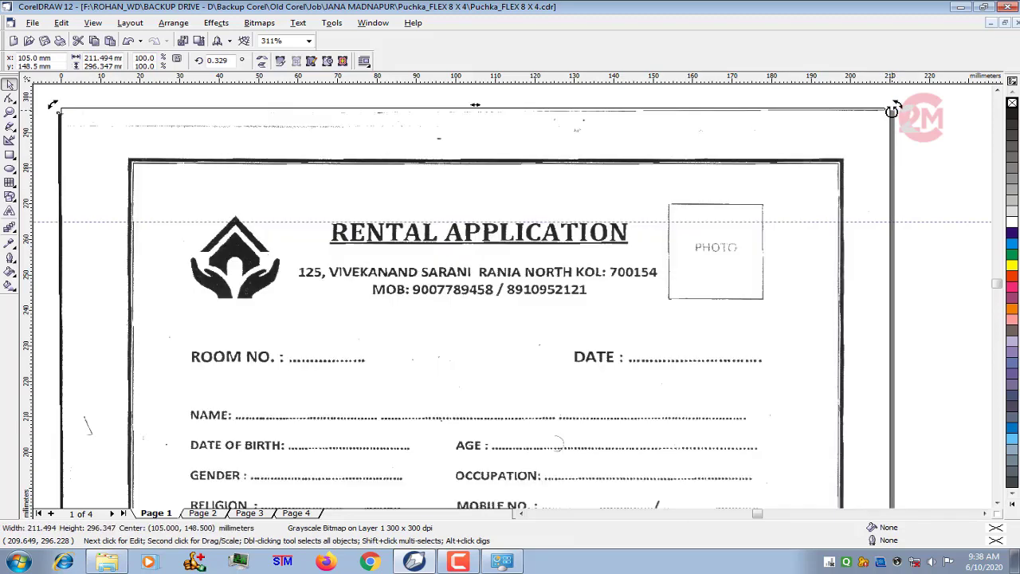
{"action": "left_click", "coordinate": [48, 132]}
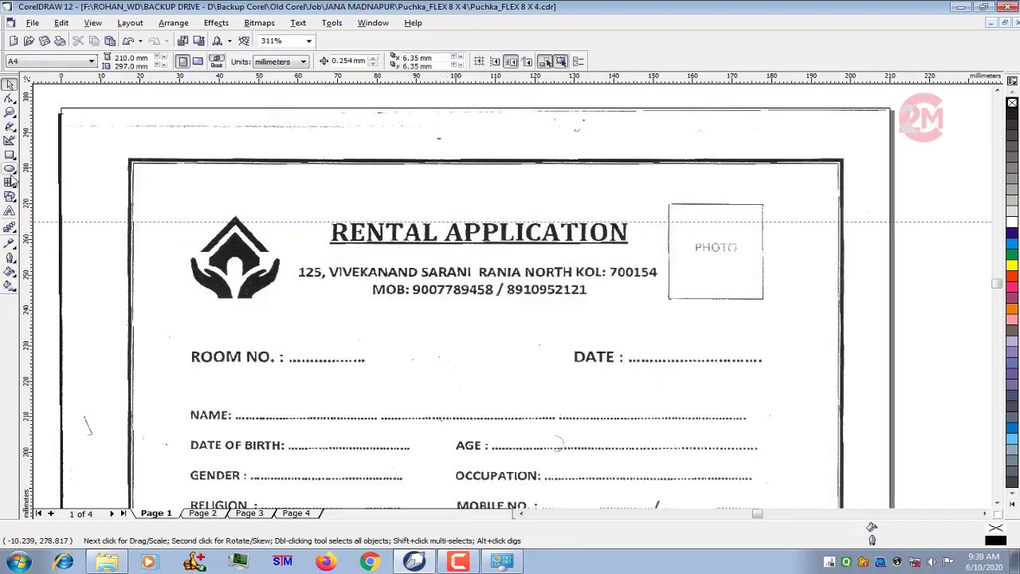
- Add the artistic text "RENTAL APPLICATION" in Arial above the scanned title
{"action": "left_click", "coordinate": [8, 212]}
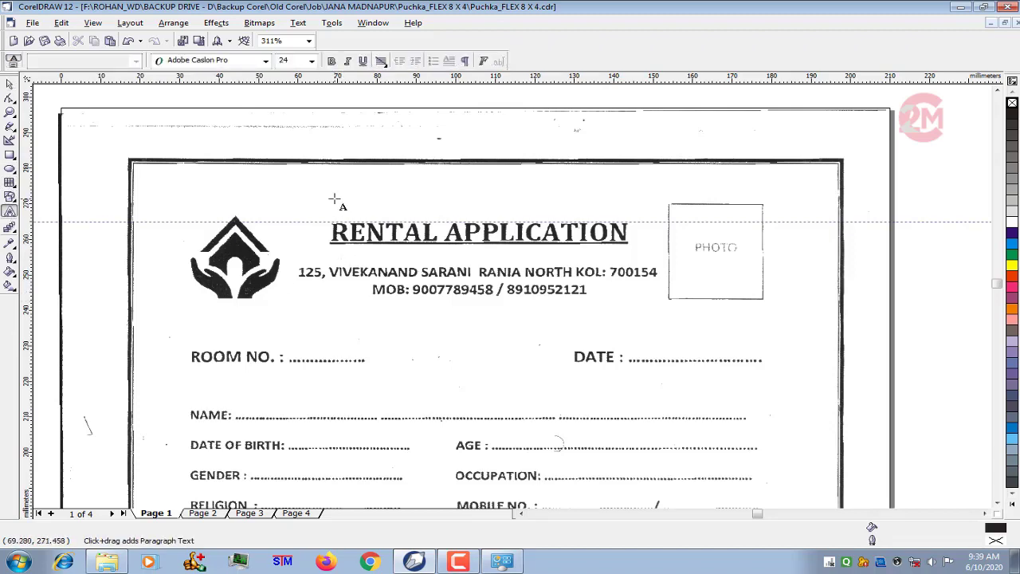
{"action": "left_click", "coordinate": [387, 216]}
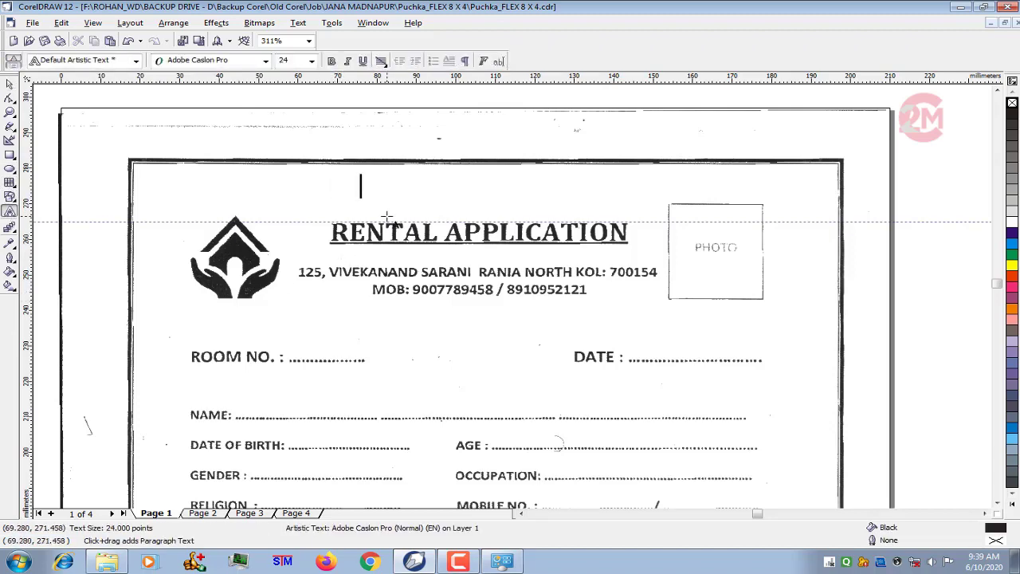
{"action": "key", "text": "ctrl+a"}
{"action": "left_click", "coordinate": [267, 62]}
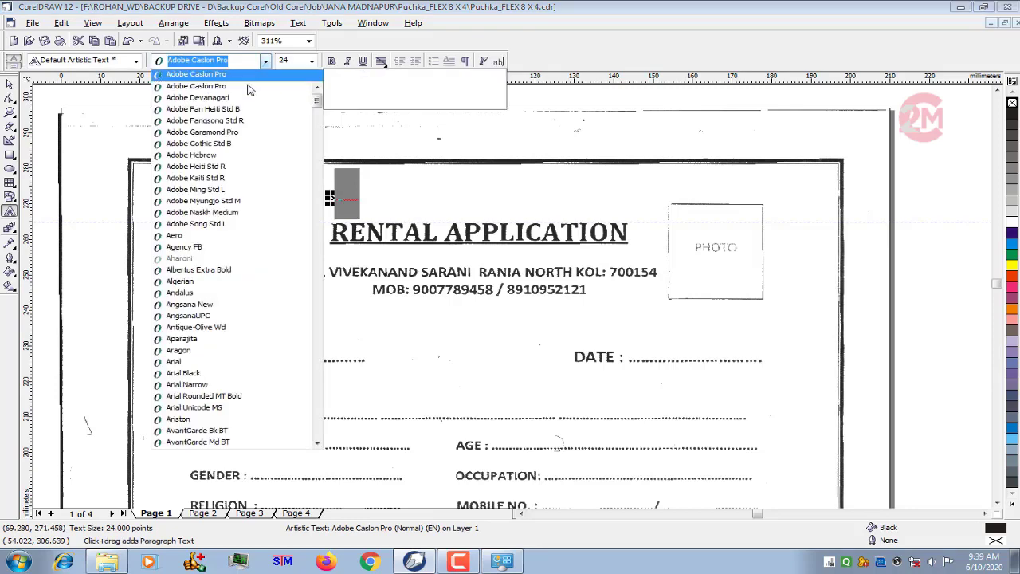
{"action": "left_click", "coordinate": [247, 361]}
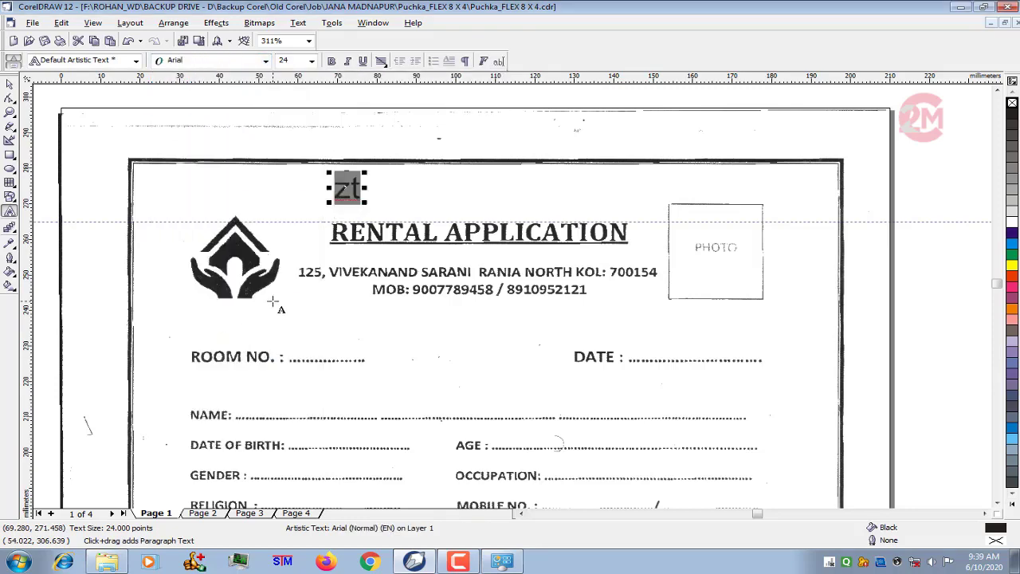
{"action": "type", "text": "RE"}
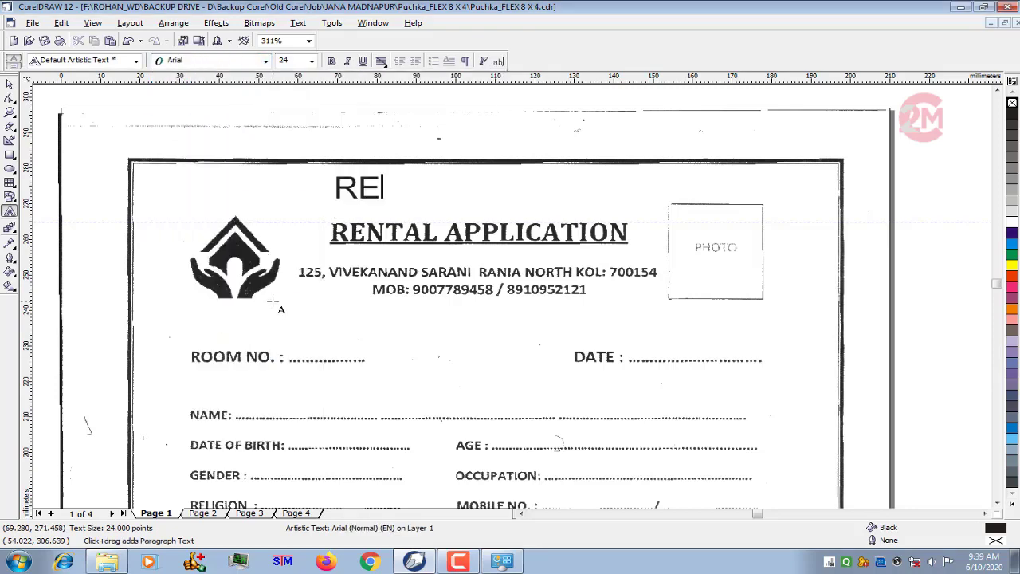
{"action": "type", "text": "NTA L"}
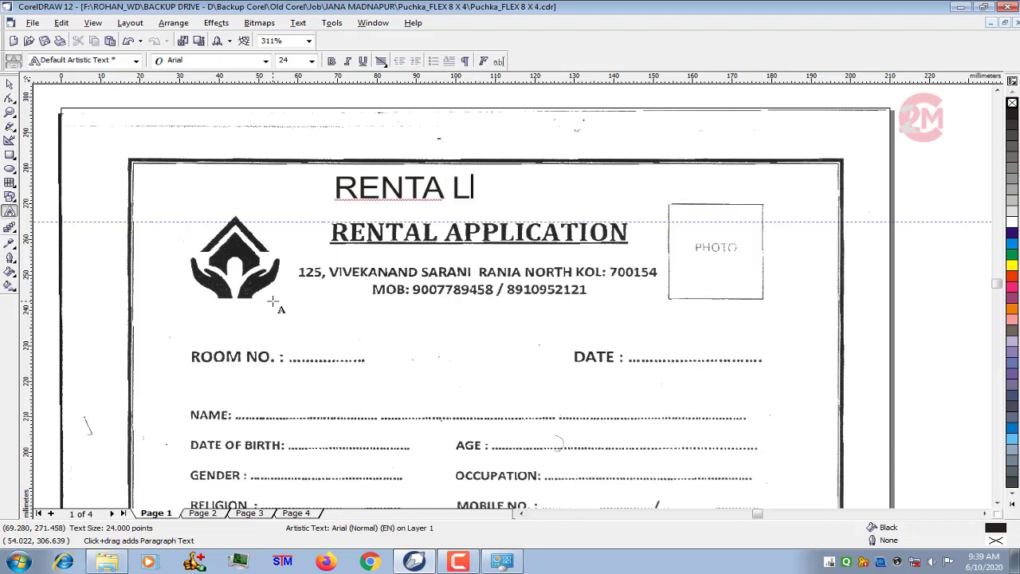
{"action": "key", "text": "BackSpace"}
{"action": "key", "text": "BackSpace"}
{"action": "type", "text": "L APPLICA"}
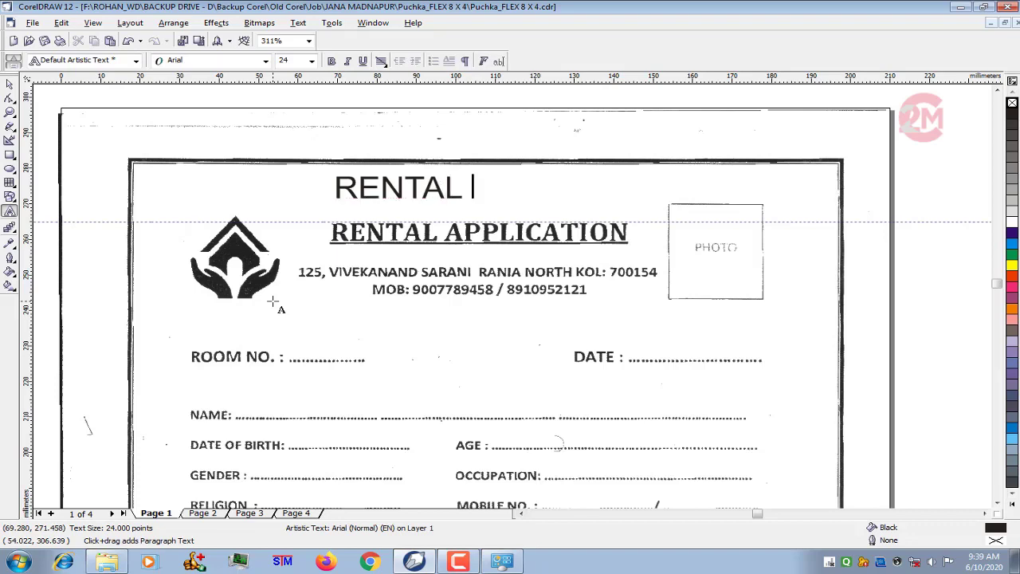
{"action": "type", "text": "TION"}
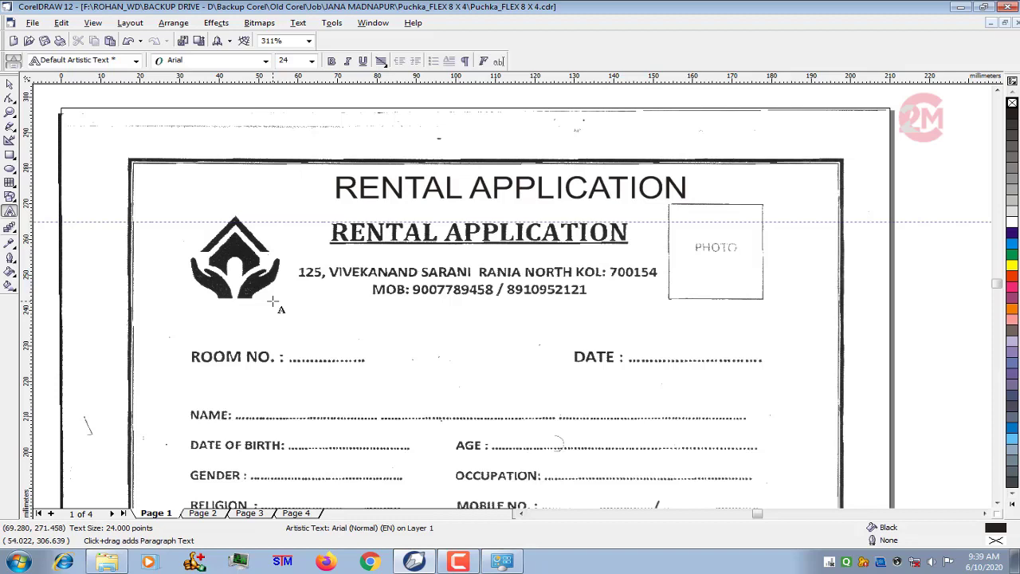
- Center-align the new heading text and format it as 18 pt bold
{"action": "key", "text": "ctrl+a"}
{"action": "key", "text": "ctrl+e"}
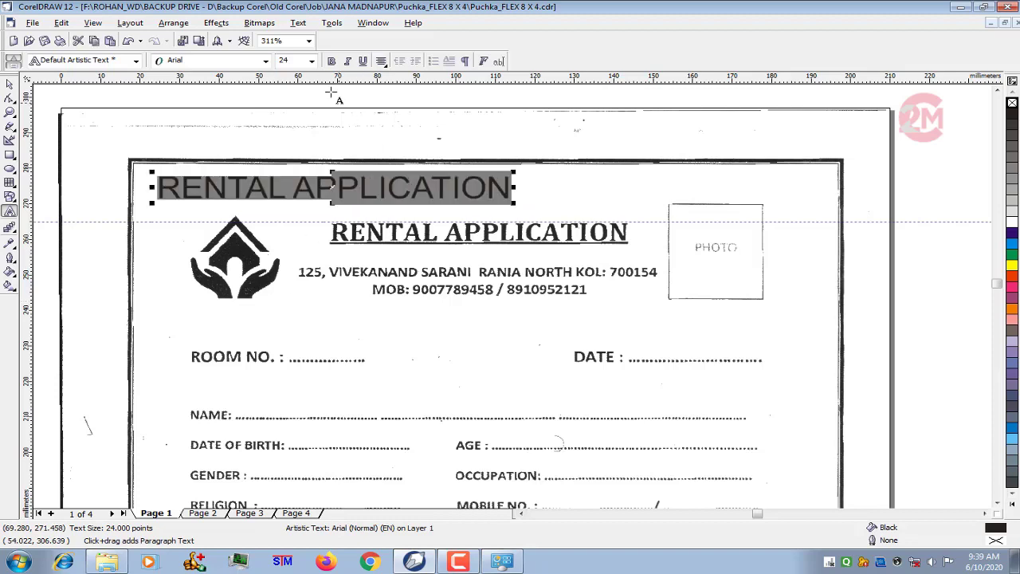
{"action": "left_click", "coordinate": [311, 60]}
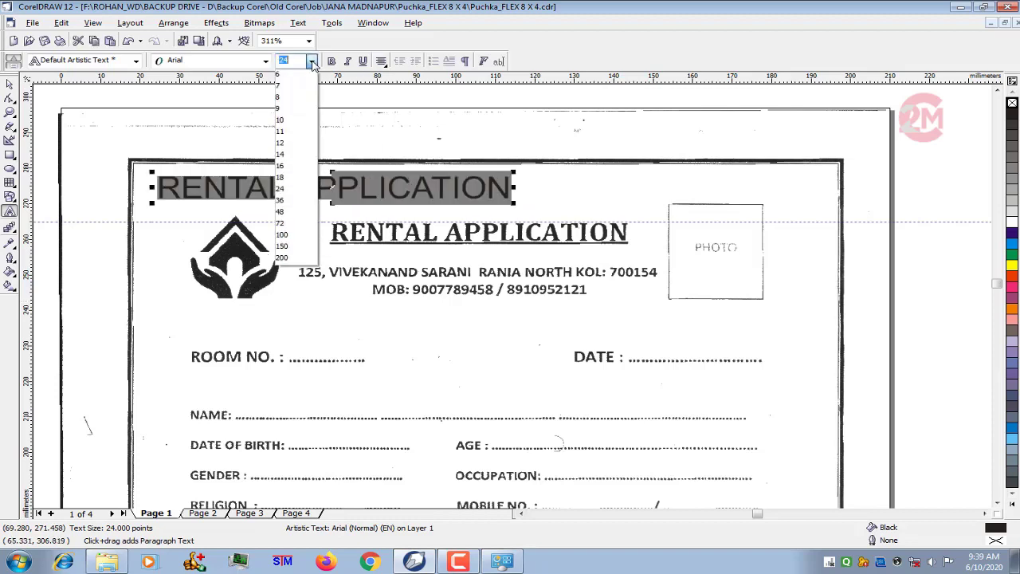
{"action": "left_click", "coordinate": [295, 177]}
{"action": "key", "text": "ctrl+b"}
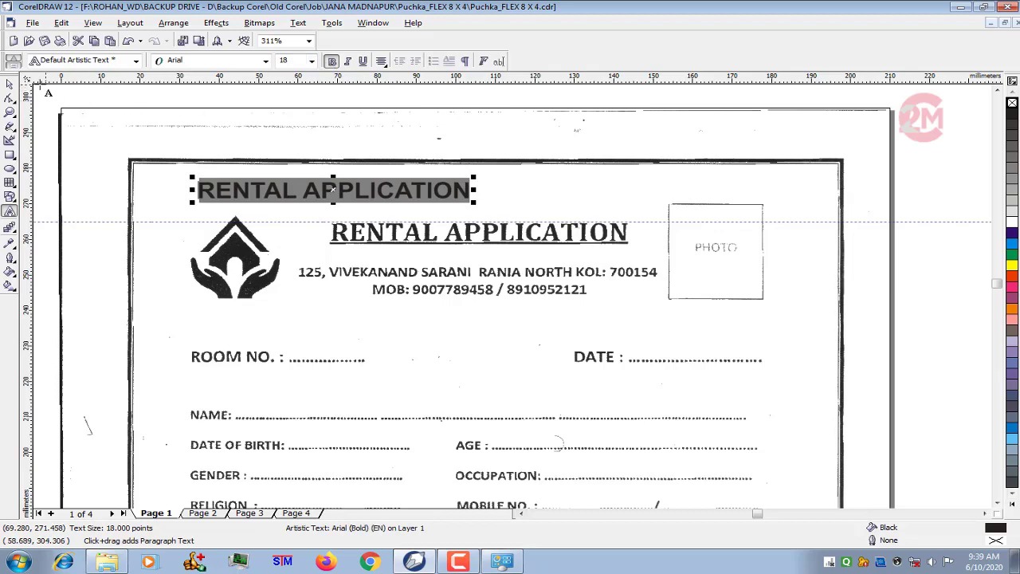
- Move the heading text onto the scanned title and fill it with cyan
{"action": "left_click", "coordinate": [10, 84]}
{"action": "scroll", "coordinate": [314, 195], "scroll_direction": "up", "scroll_amount": 1}
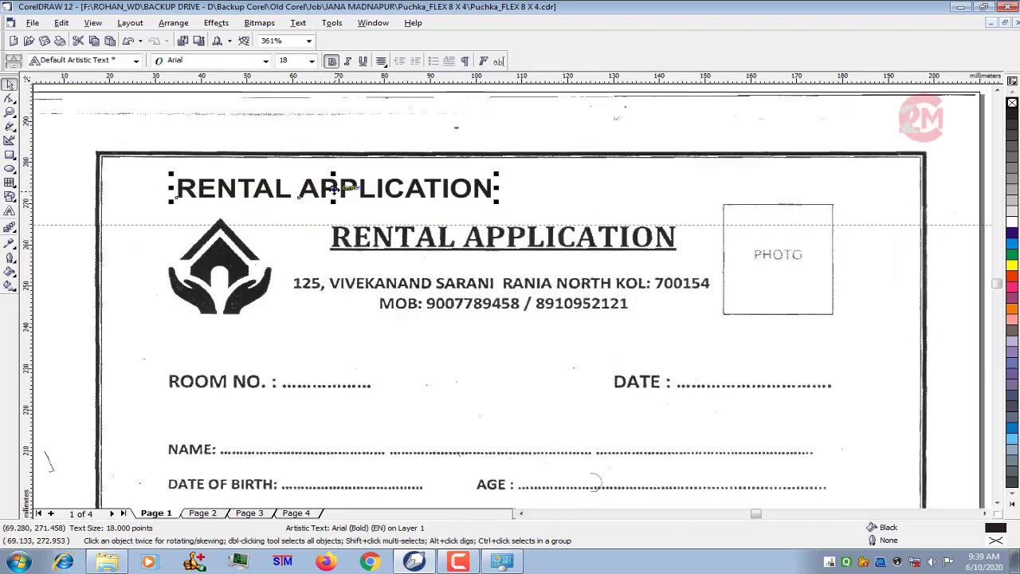
{"action": "left_click_drag", "start_coordinate": [334, 189], "coordinate": [488, 237]}
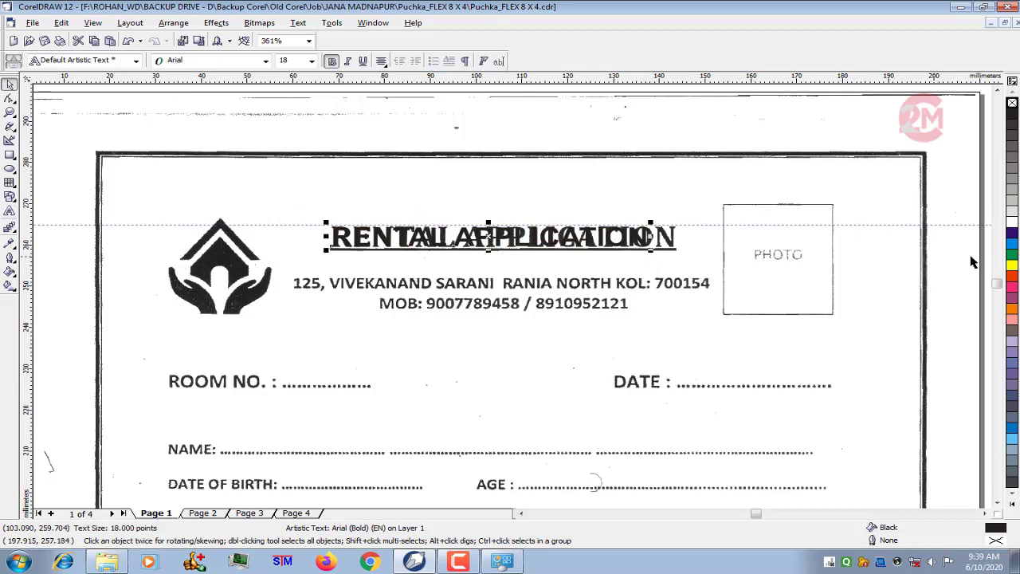
{"action": "left_click", "coordinate": [1013, 252]}
- Enlarge the cyan heading to about 19.5 pt to match the scanned title's width and nudge it vertically into alignment
{"action": "scroll", "coordinate": [647, 240], "scroll_direction": "up", "scroll_amount": 1}
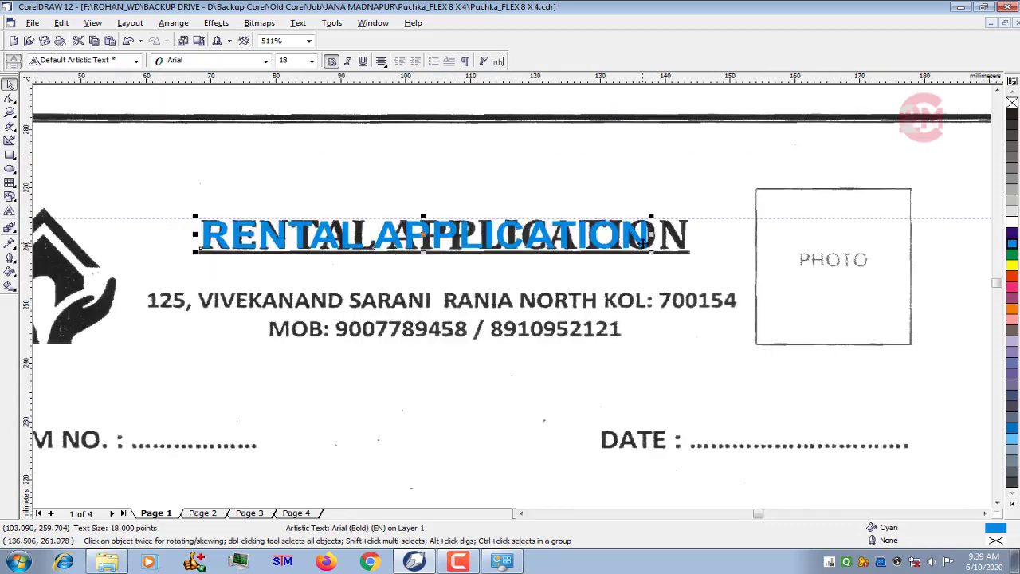
{"action": "left_click_drag", "start_coordinate": [652, 252], "coordinate": [690, 278]}
{"action": "key", "text": "Up"}
{"action": "key", "text": "Up"}
{"action": "key", "text": "Up"}
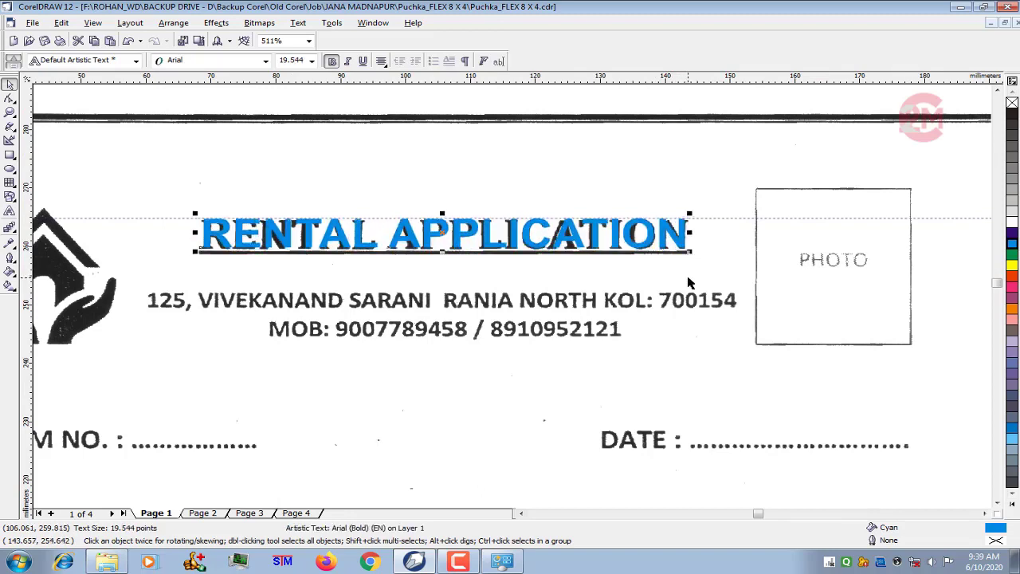
{"action": "key", "text": "Down"}
- Copy and paste the cyan heading, and move the copy straight down below the scanned MOB line
{"action": "scroll", "coordinate": [473, 197], "scroll_direction": "down", "scroll_amount": 2}
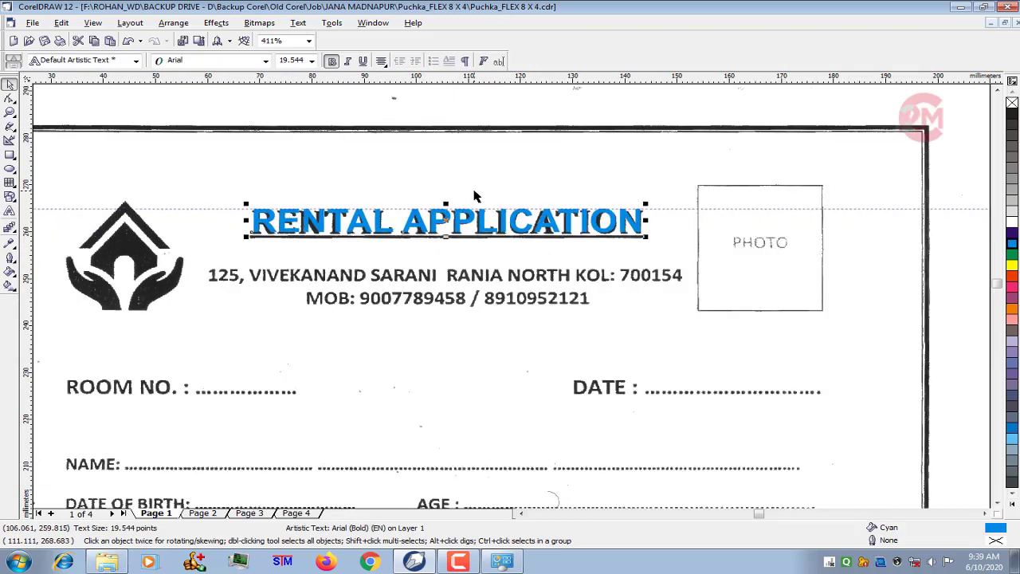
{"action": "left_click", "coordinate": [62, 23]}
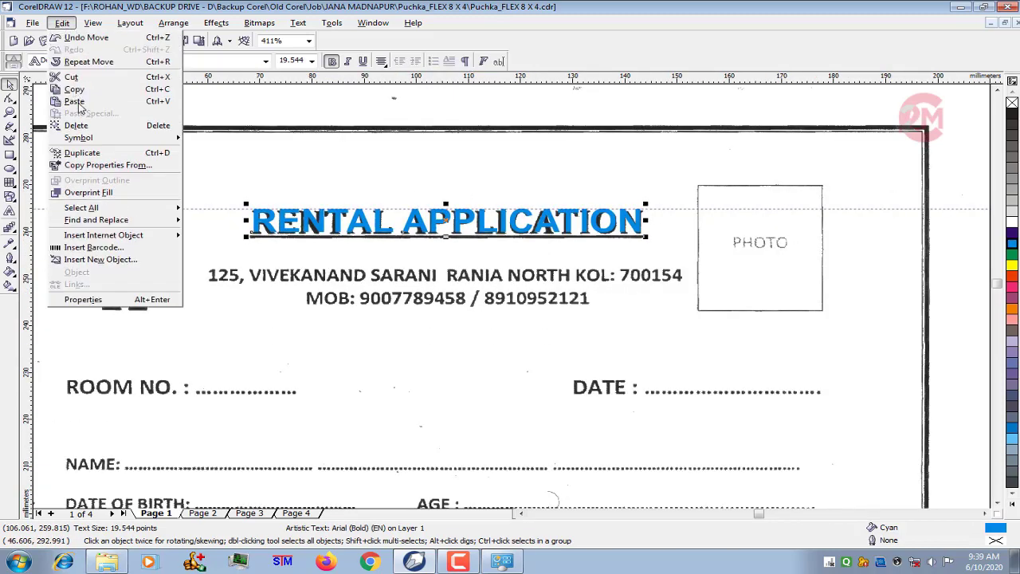
{"action": "left_click", "coordinate": [75, 89]}
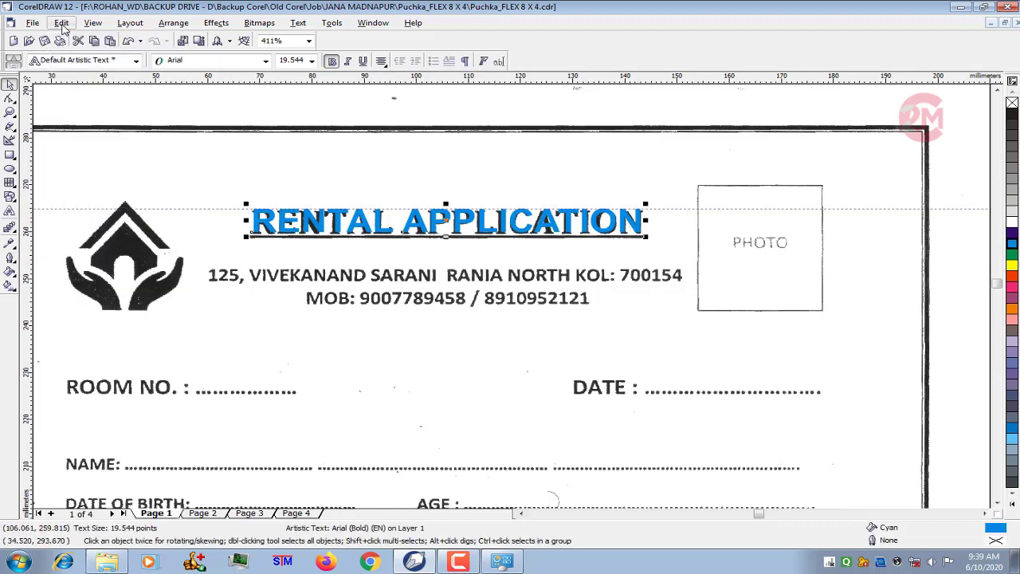
{"action": "left_click", "coordinate": [62, 22]}
{"action": "left_click", "coordinate": [75, 102]}
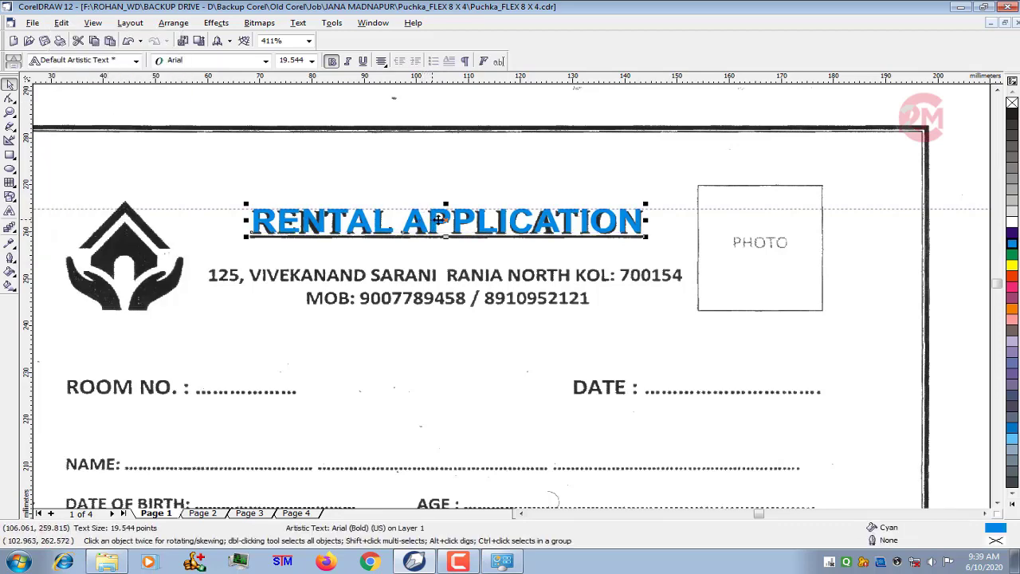
{"action": "left_click_drag", "start_coordinate": [446, 242], "coordinate": [446, 348]}
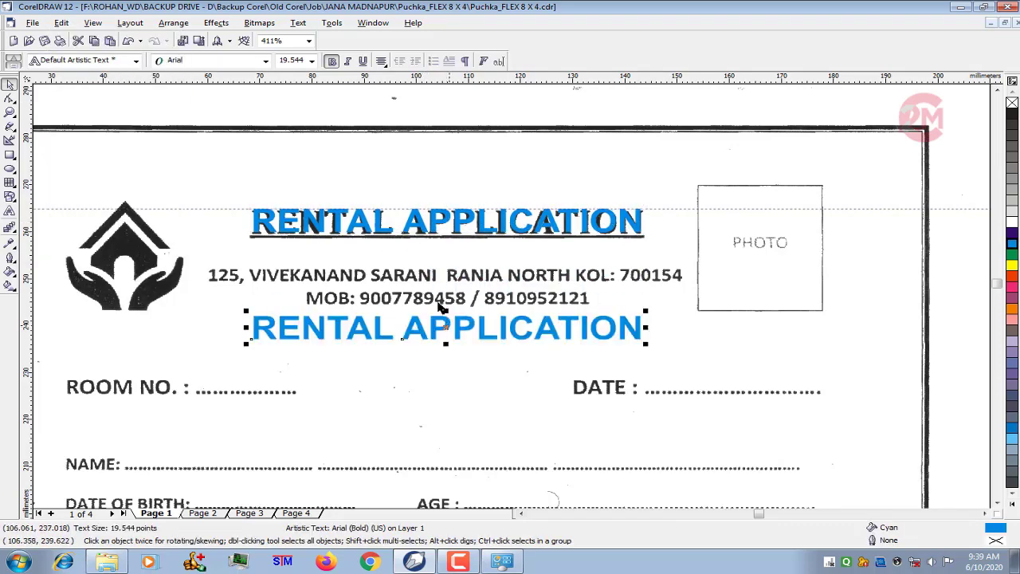
- Underline the original cyan heading that lies over the scanned title
{"action": "left_click", "coordinate": [423, 228]}
{"action": "left_click", "coordinate": [363, 61]}
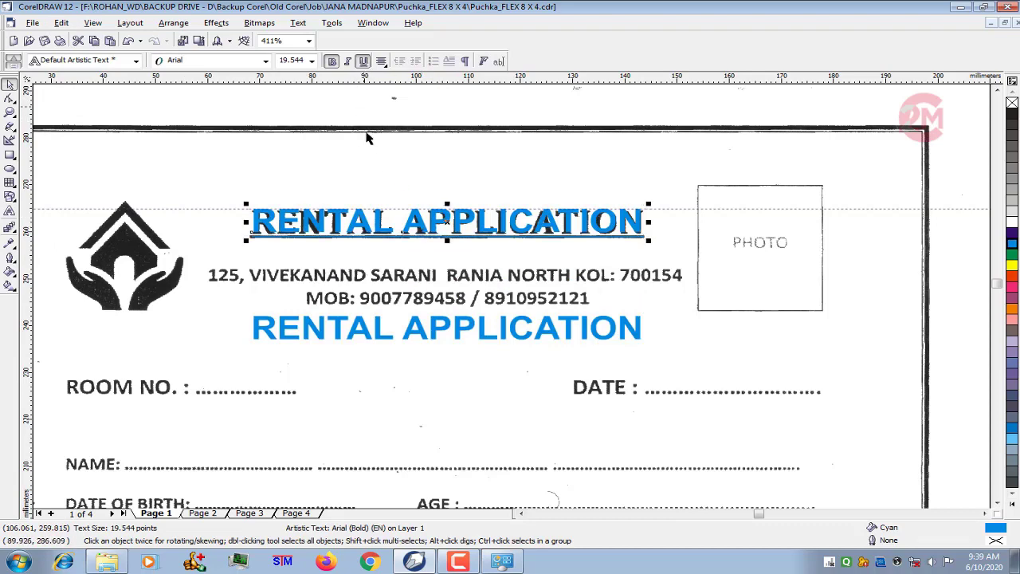
{"action": "left_click", "coordinate": [372, 110]}
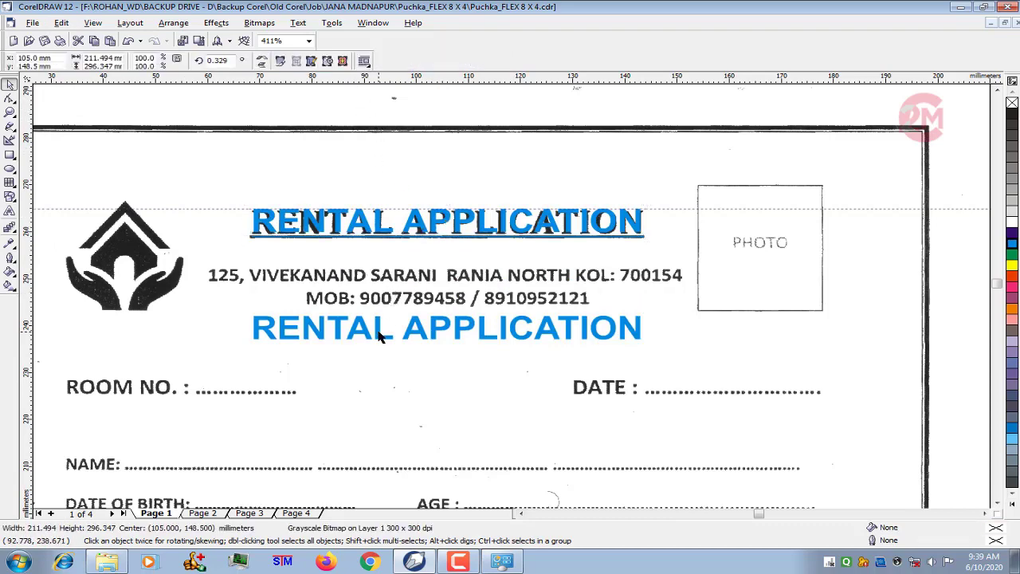
- Set the font size of the copied heading below the MOB line to 12 pt
{"action": "left_click", "coordinate": [381, 330]}
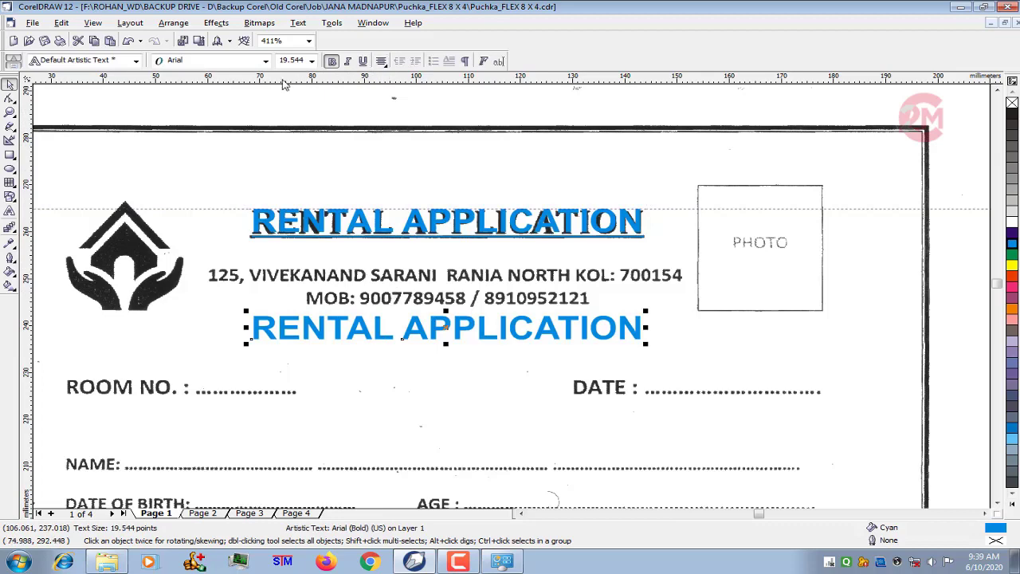
{"action": "left_click", "coordinate": [311, 61]}
{"action": "left_click", "coordinate": [294, 138]}
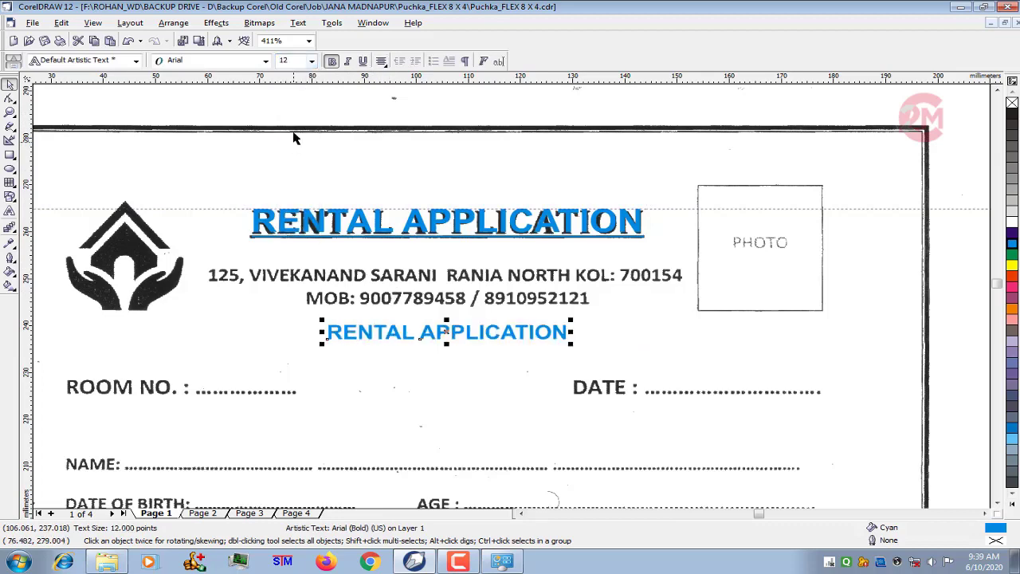
- Remove bold from the copied heading below the MOB line and replace its text with the first part of the scanned address
{"action": "left_click", "coordinate": [332, 62]}
{"action": "left_click", "coordinate": [10, 211]}
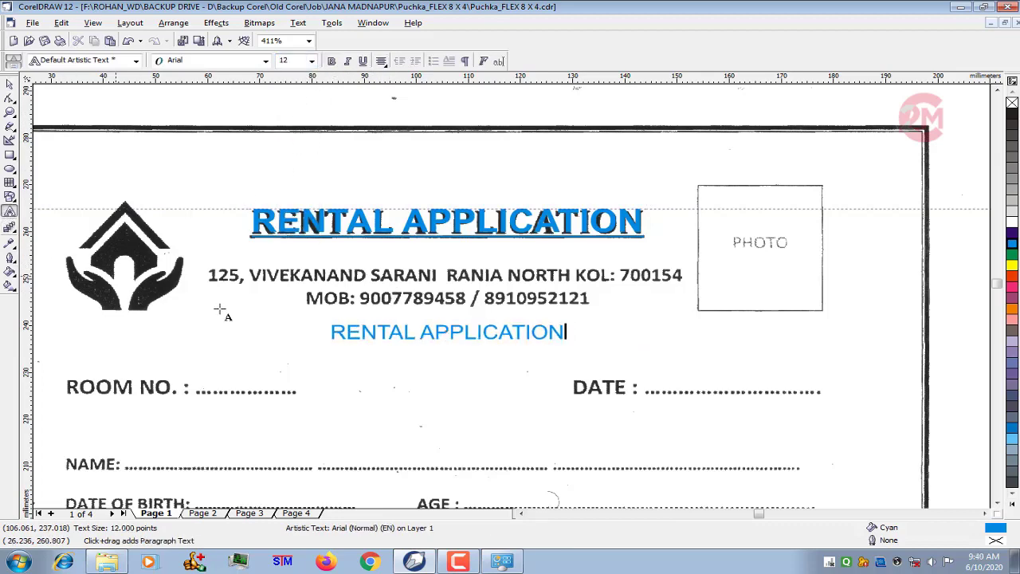
{"action": "key", "text": "ctrl+a"}
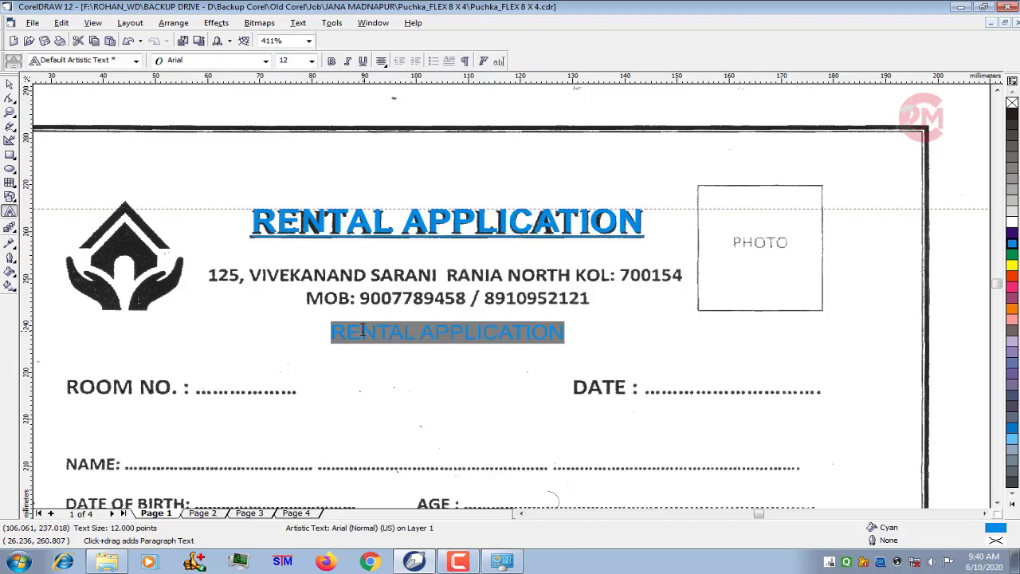
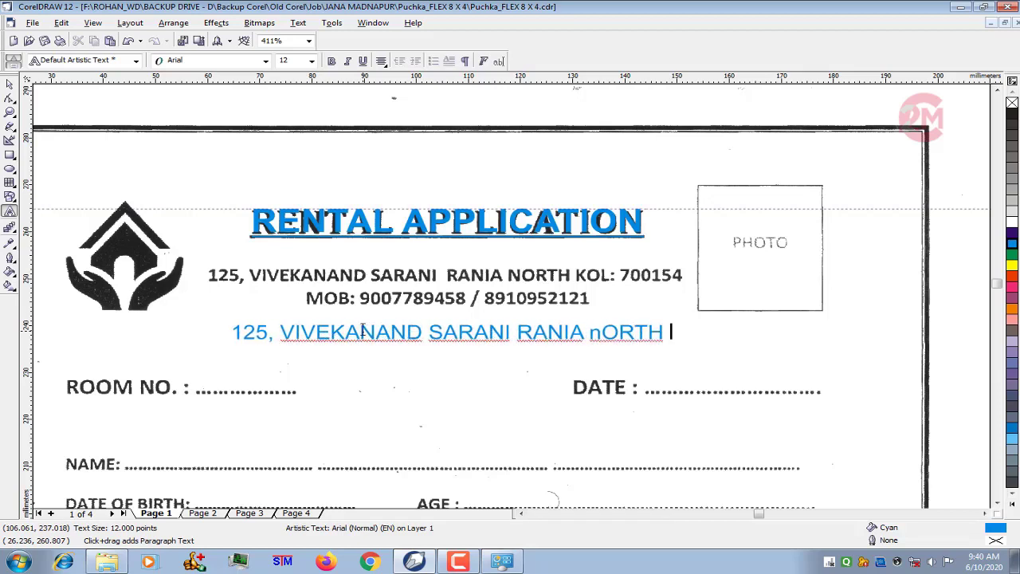
- Retype the address's last word fully in capitals and complete the line with the city abbreviation and postal code
{"action": "key", "text": "BackSpace"}
{"action": "key", "text": "BackSpace"}
{"action": "key", "text": "BackSpace"}
{"action": "key", "text": "BackSpace"}
{"action": "key", "text": "BackSpace"}
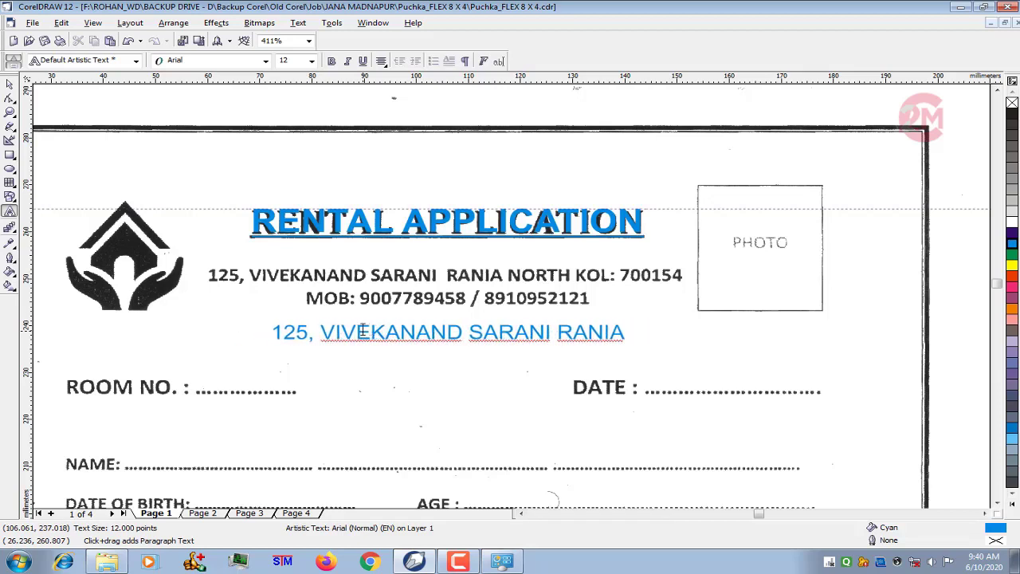
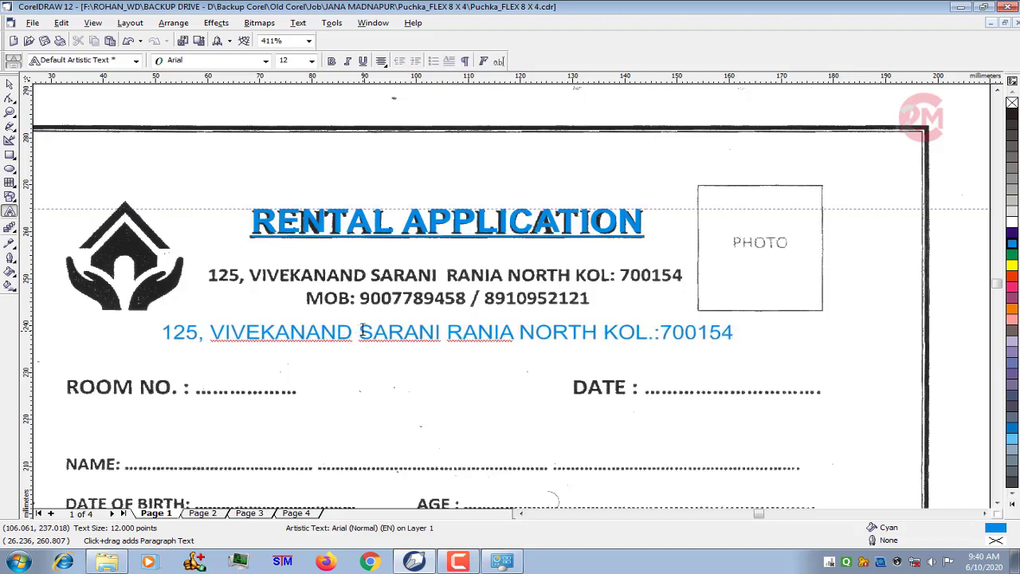
- Add a second line under the address starting with "MOB. :" and the first scanned mobile number
{"action": "key", "text": "Escape"}
{"action": "key", "text": "Escape"}
{"action": "key", "text": "Return"}
{"action": "type", "text": "MOB"}
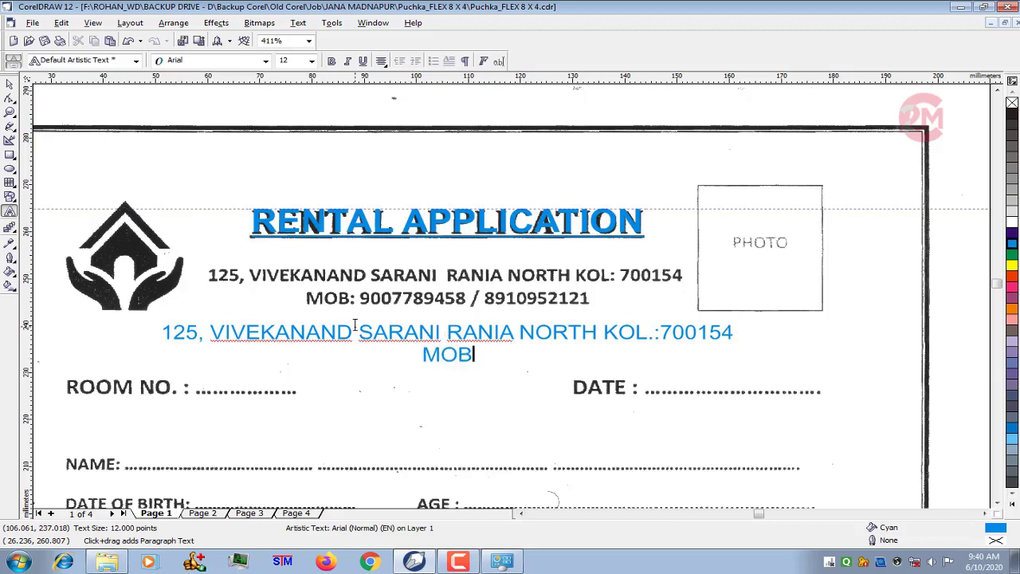
{"action": "type", "text": ". : "}
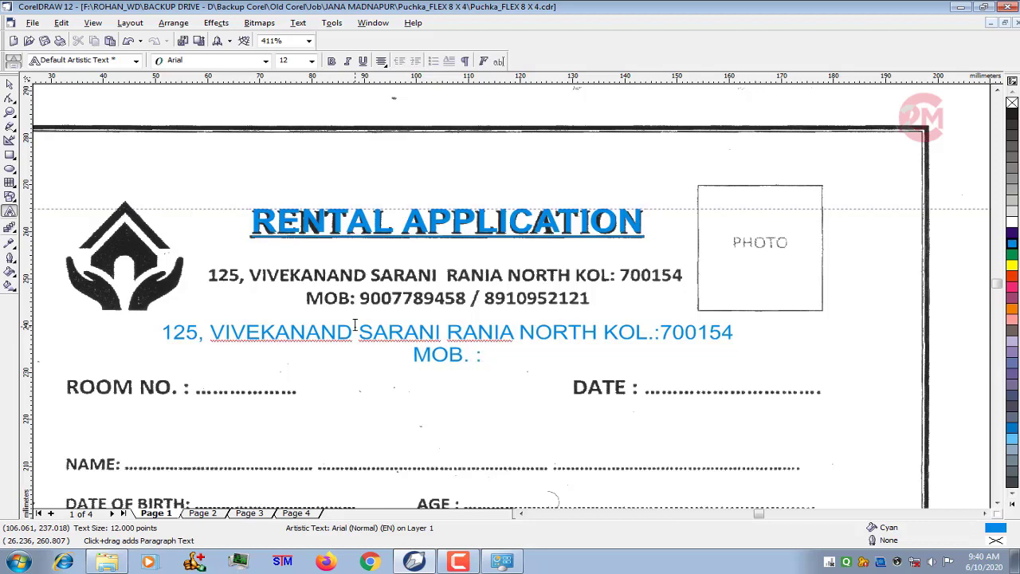
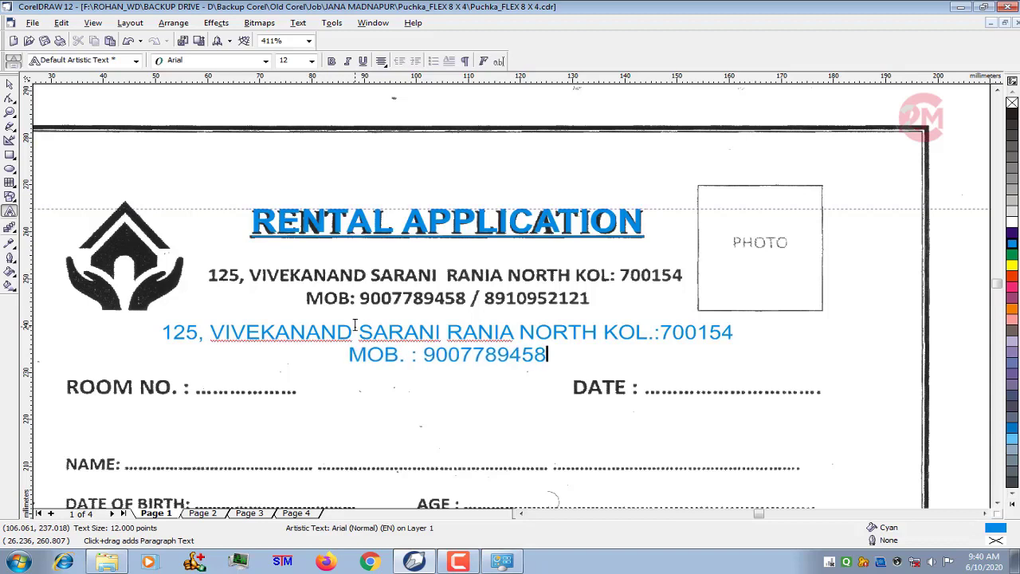
{"action": "type", "text": " /"}
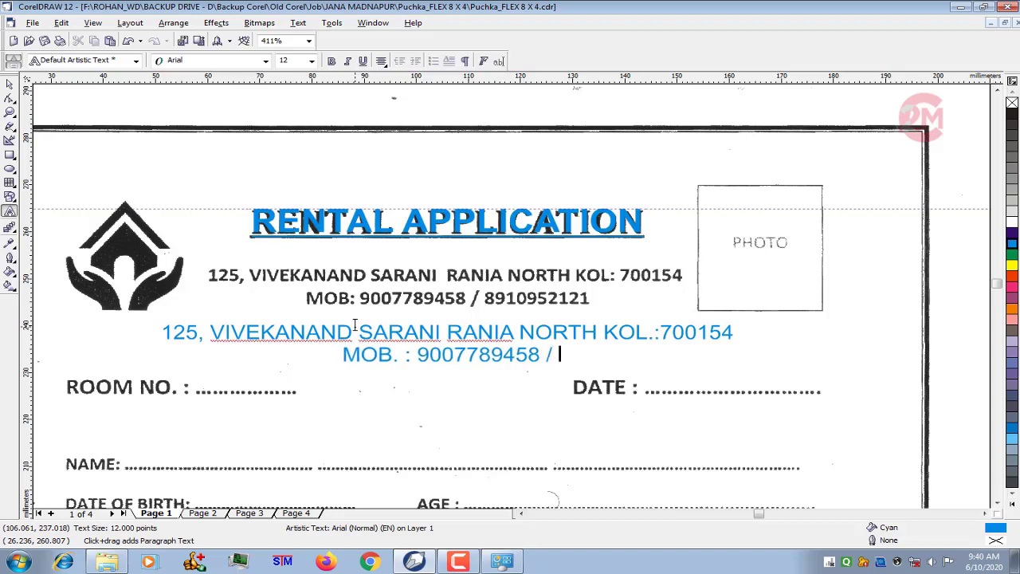
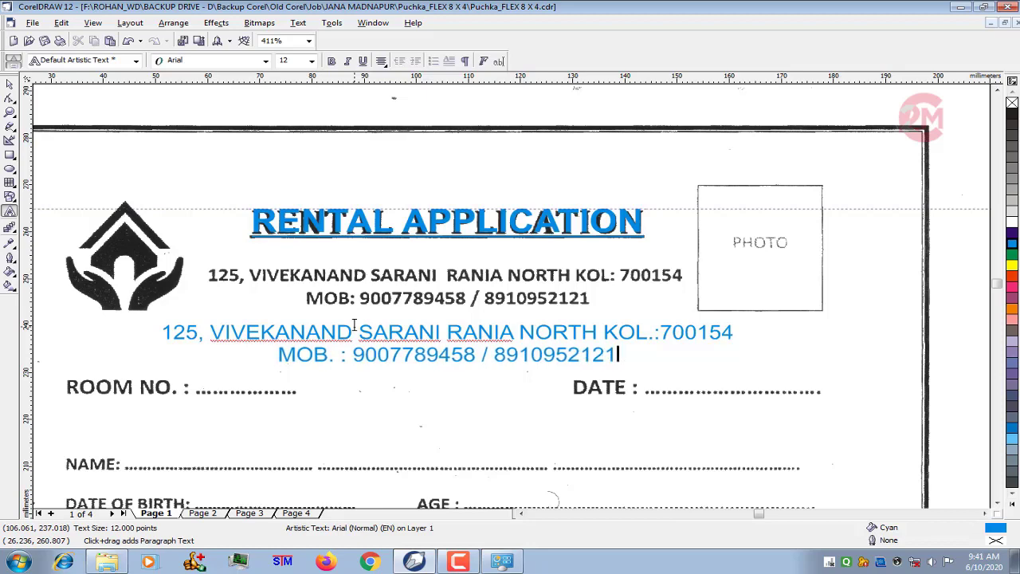
- Set the font size of the whole two-line address and mobile text to 10 pt
{"action": "key", "text": "ctrl+a"}
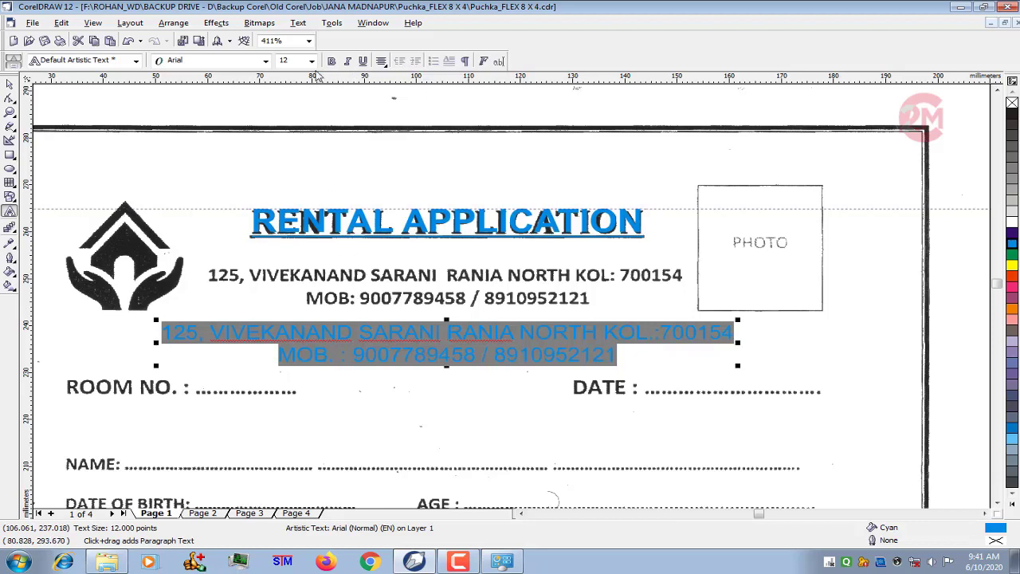
{"action": "left_click", "coordinate": [312, 61]}
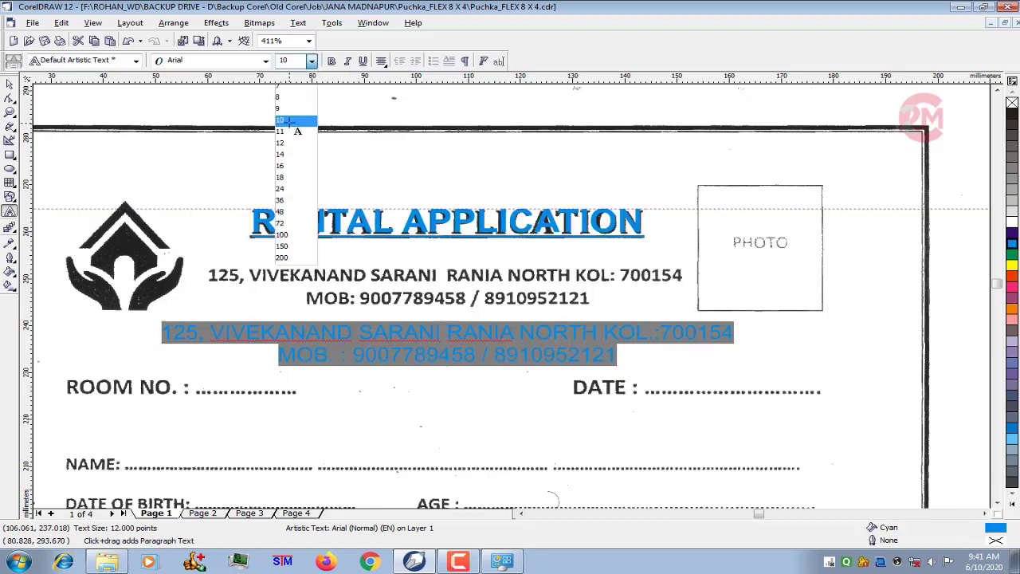
{"action": "left_click", "coordinate": [292, 124]}
{"action": "left_click", "coordinate": [9, 86]}
- Move the cyan address and mobile text up over the matching scanned lines below the title
{"action": "scroll", "coordinate": [383, 319], "scroll_direction": "up", "scroll_amount": 2}
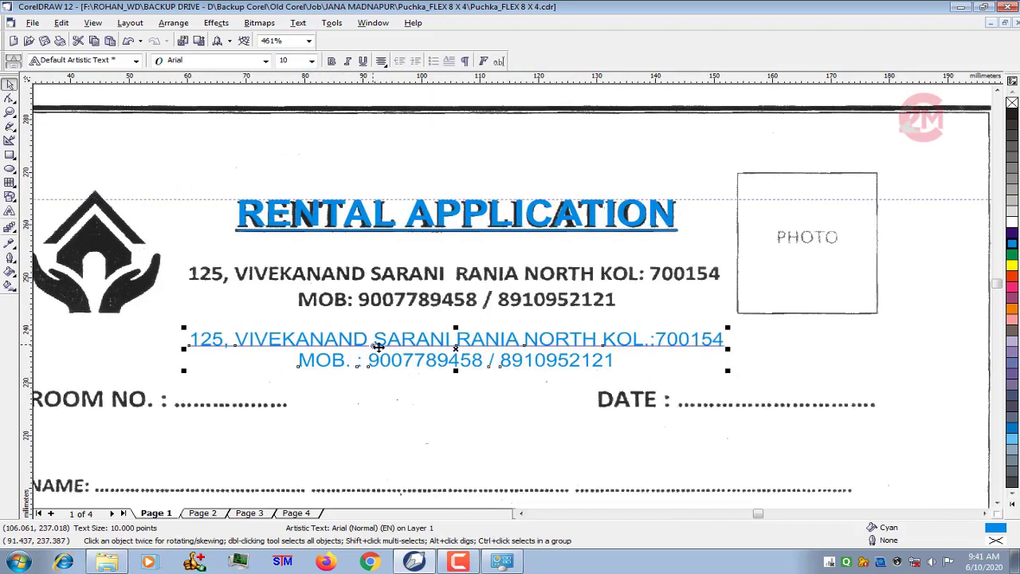
{"action": "left_click_drag", "start_coordinate": [466, 353], "coordinate": [457, 276]}
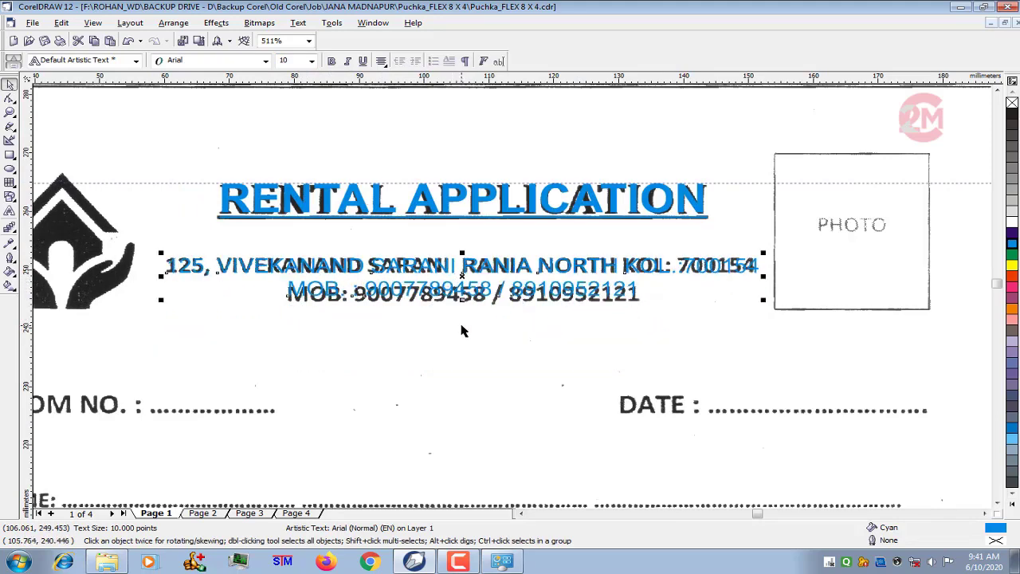
{"action": "scroll", "coordinate": [443, 271], "scroll_direction": "down", "scroll_amount": 2}
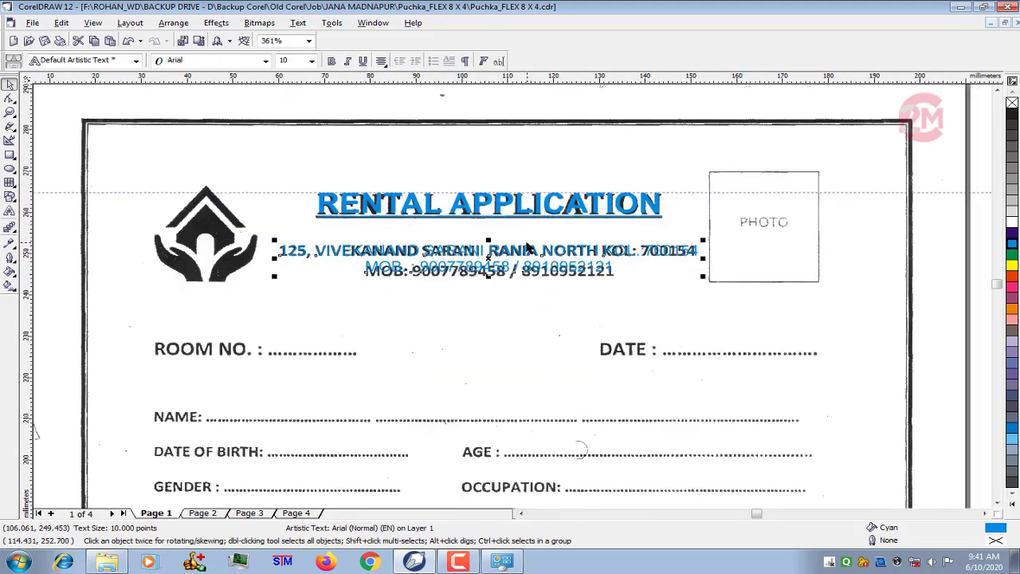
- Draw a rectangle about 23.8 by 26.5 mm over the scanned PHOTO box and give it a 1.0 pt outline
{"action": "left_click", "coordinate": [75, 231]}
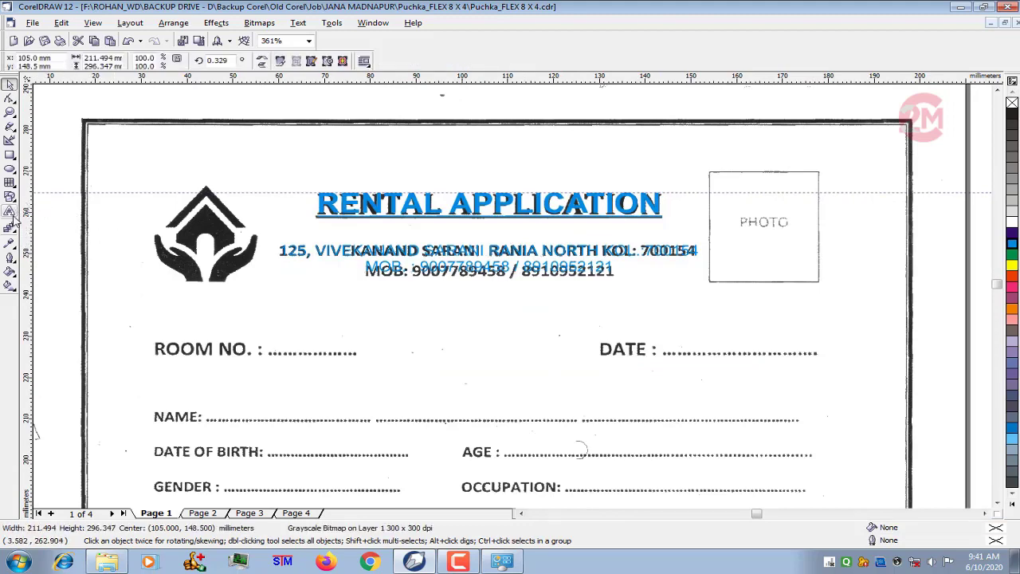
{"action": "left_click", "coordinate": [9, 157]}
{"action": "scroll", "coordinate": [717, 204], "scroll_direction": "up", "scroll_amount": 1}
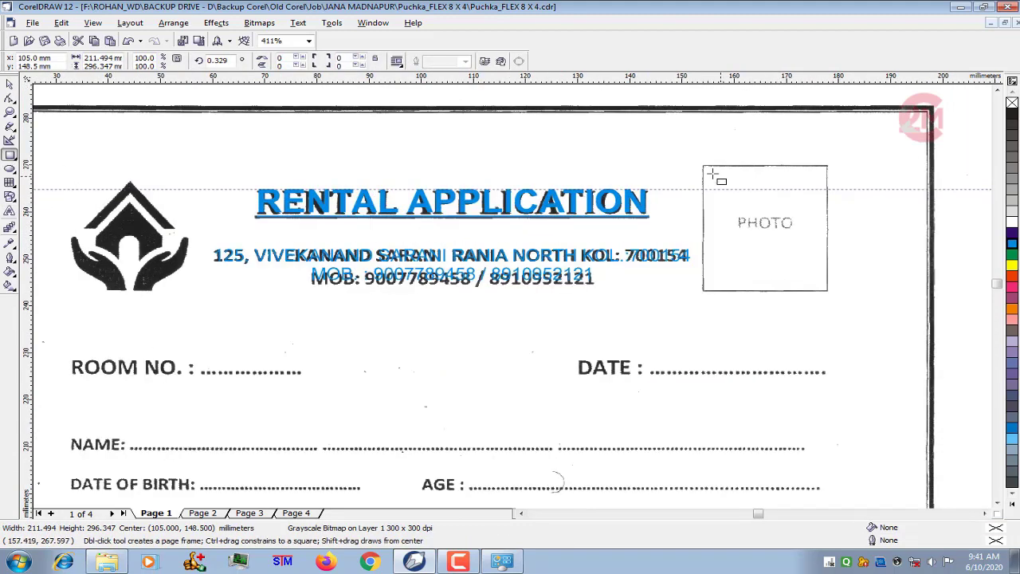
{"action": "left_click_drag", "start_coordinate": [703, 166], "coordinate": [828, 291]}
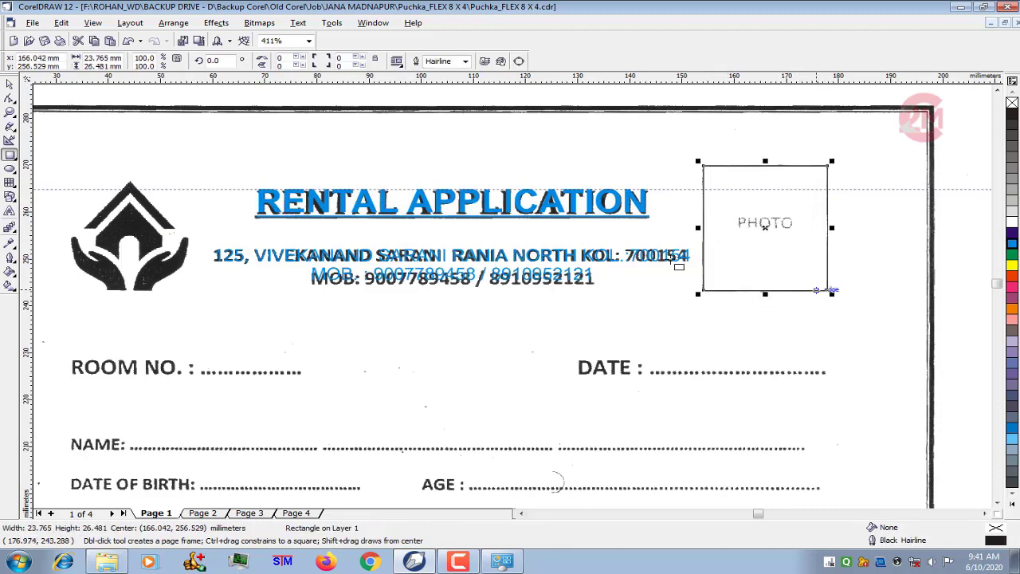
{"action": "key", "text": "space"}
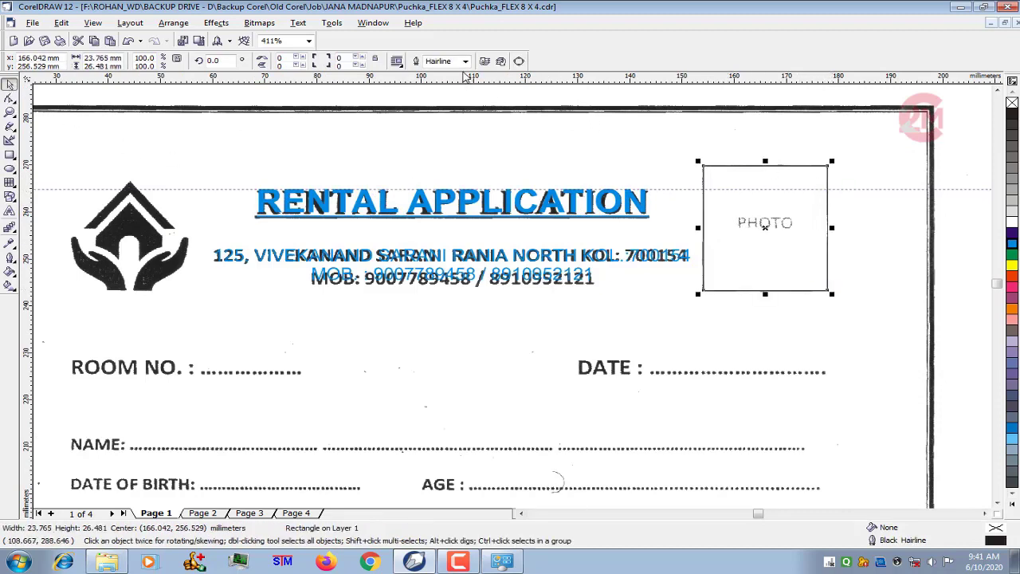
{"action": "left_click", "coordinate": [467, 62]}
{"action": "left_click", "coordinate": [435, 98]}
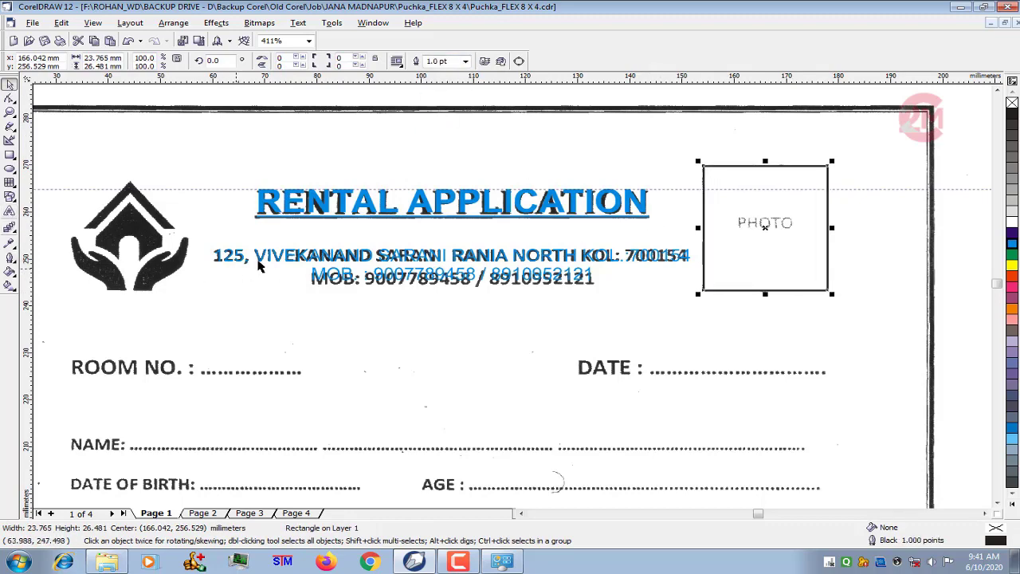
- Add the artistic text "PHOTO" in Arial just below the photo box
{"action": "left_click", "coordinate": [10, 211]}
{"action": "left_click", "coordinate": [728, 321]}
{"action": "key", "text": "ctrl+a"}
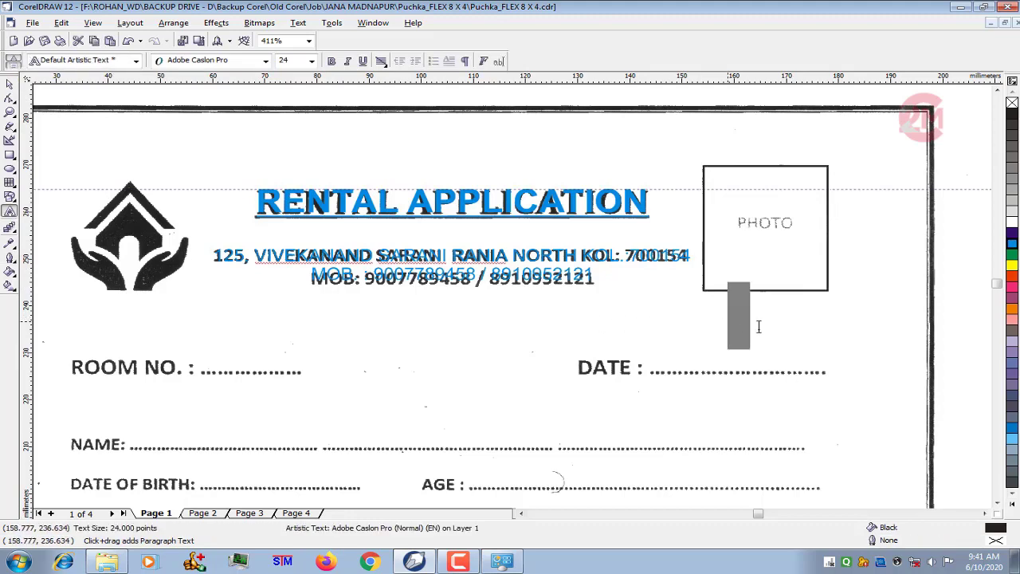
{"action": "left_click", "coordinate": [265, 61]}
{"action": "left_click", "coordinate": [244, 85]}
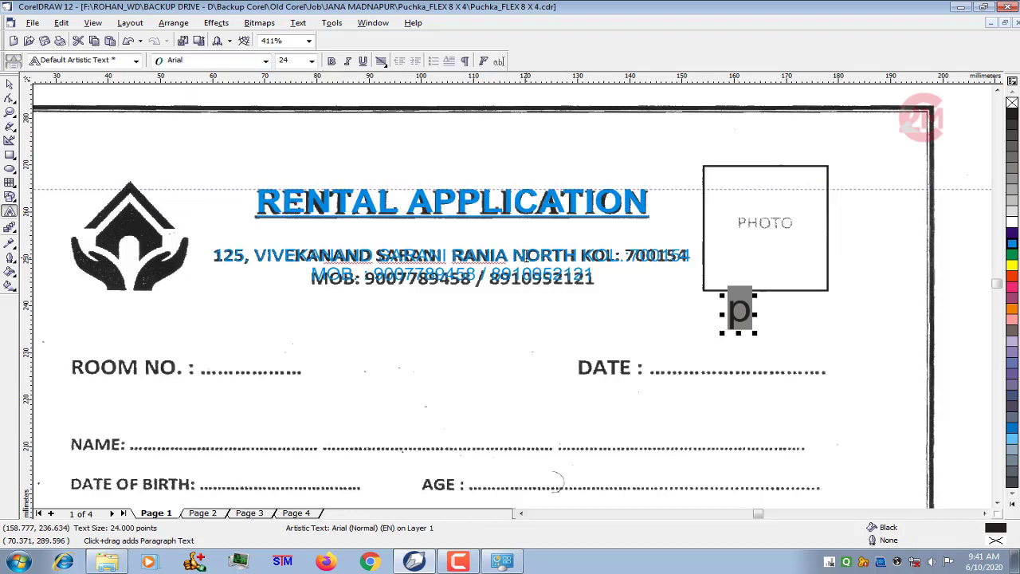
{"action": "type", "text": "ph"}
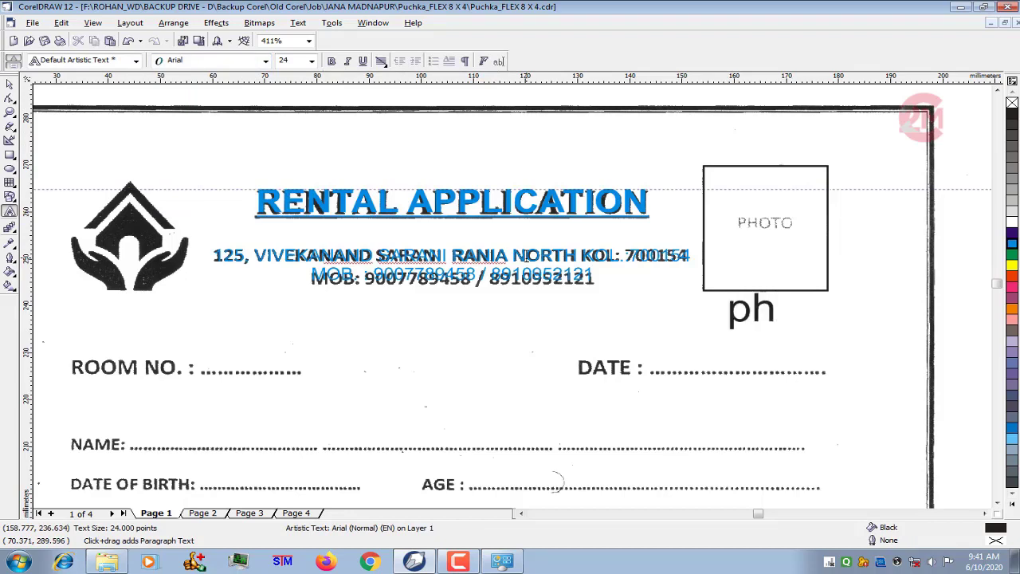
{"action": "key", "text": "ctrl+a"}
{"action": "type", "text": "PHOTO"}
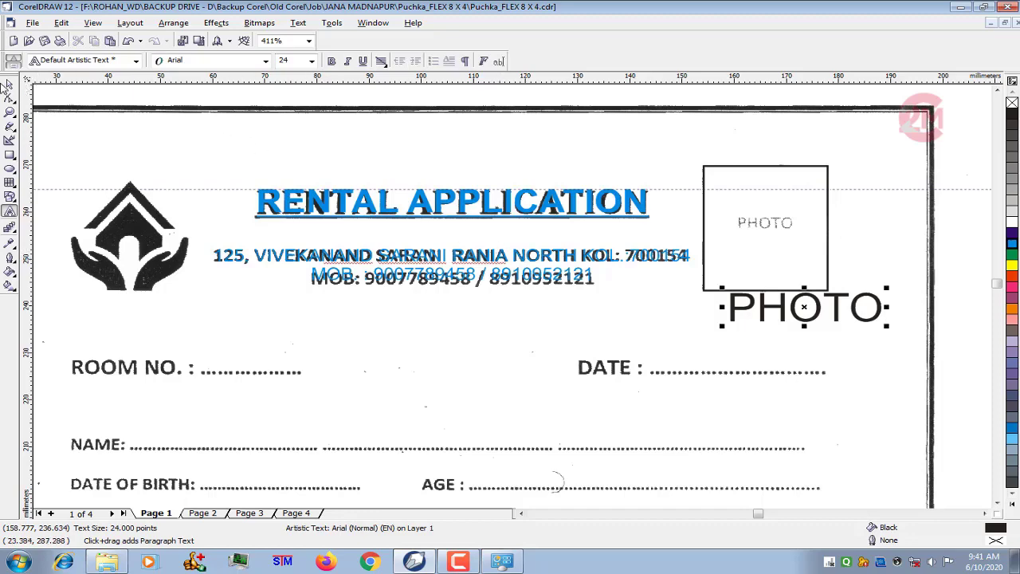
{"action": "left_click", "coordinate": [10, 83]}
- Set the PHOTO text to 10 pt and move it into the photo box over the scanned word
{"action": "scroll", "coordinate": [878, 335], "scroll_direction": "up", "scroll_amount": 1}
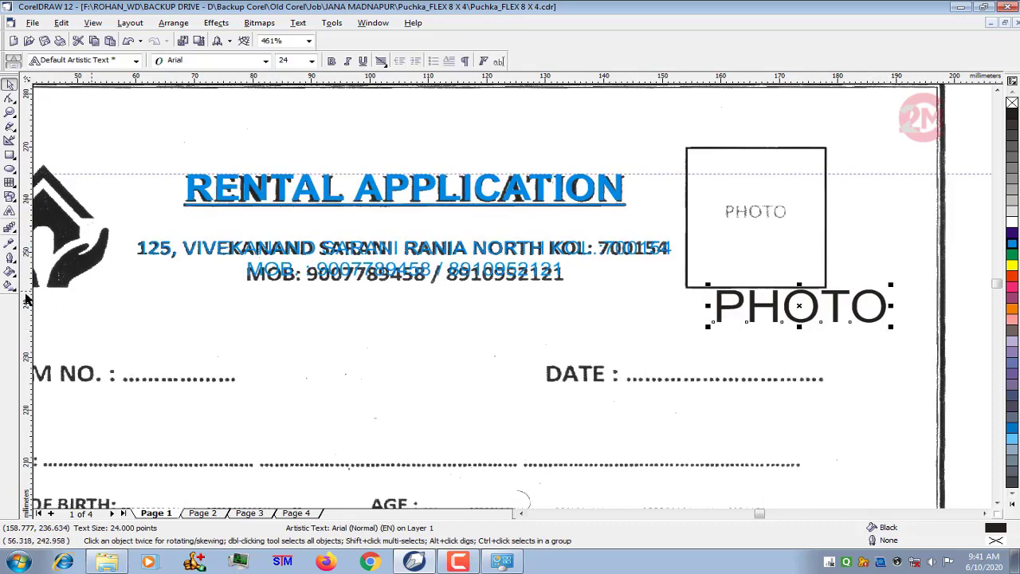
{"action": "left_click", "coordinate": [10, 211]}
{"action": "key", "text": "ctrl+a"}
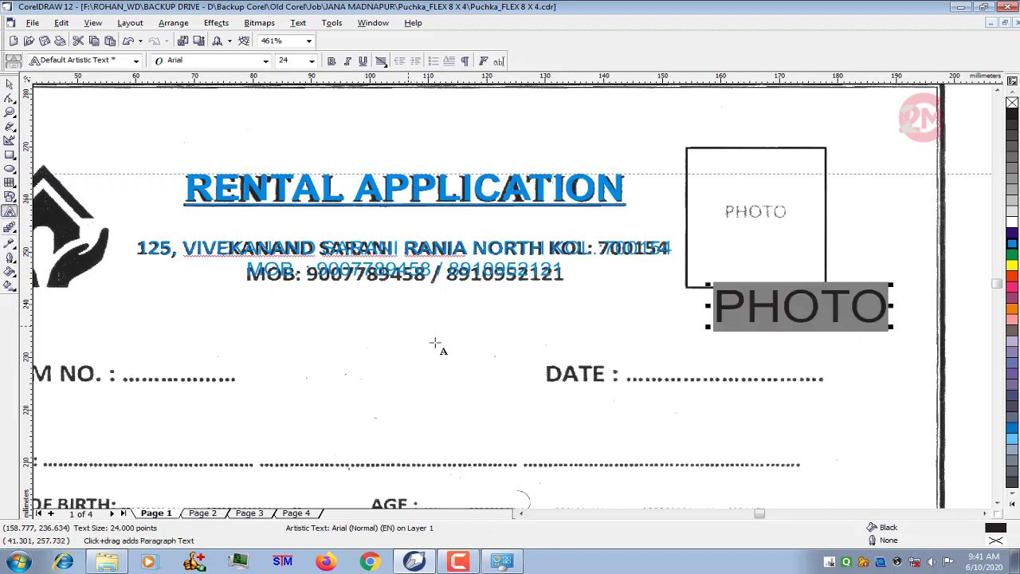
{"action": "left_click", "coordinate": [312, 60]}
{"action": "left_click", "coordinate": [297, 128]}
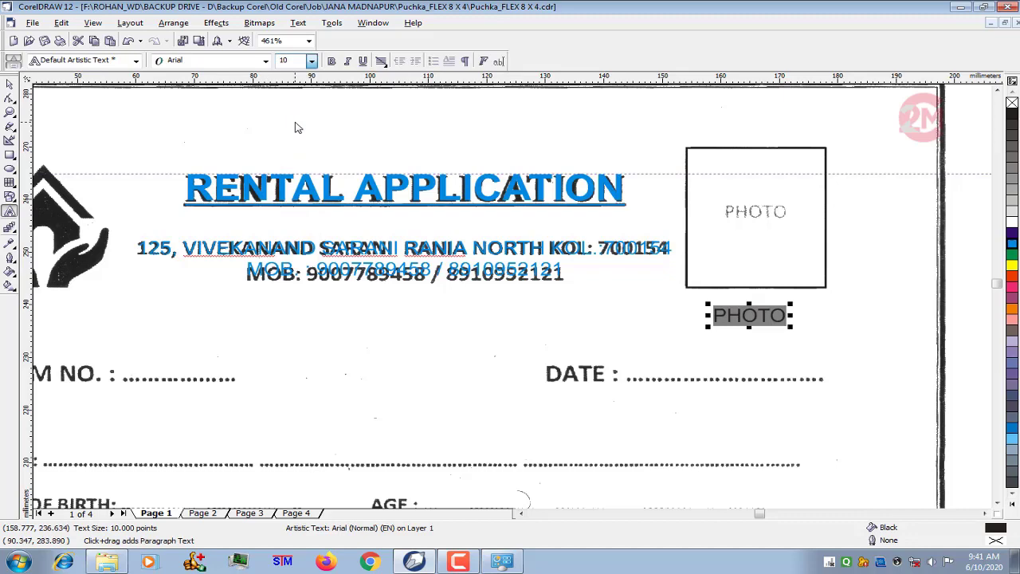
{"action": "left_click", "coordinate": [10, 82]}
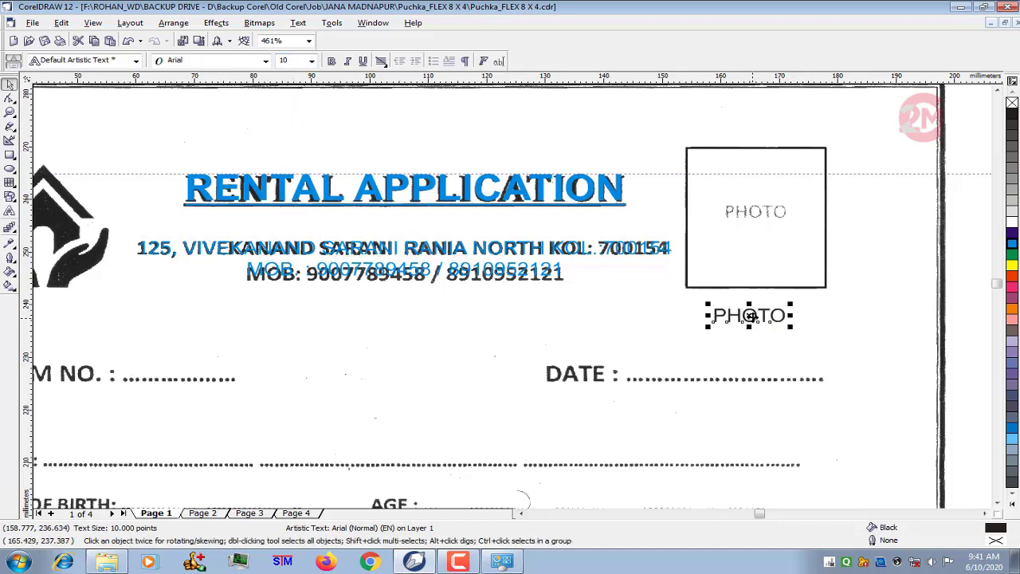
{"action": "left_click_drag", "start_coordinate": [752, 317], "coordinate": [746, 215]}
- Scale the PHOTO text down to about 8.7 pt and align it with the scanned PHOTO word
{"action": "scroll", "coordinate": [764, 213], "scroll_direction": "up", "scroll_amount": 2}
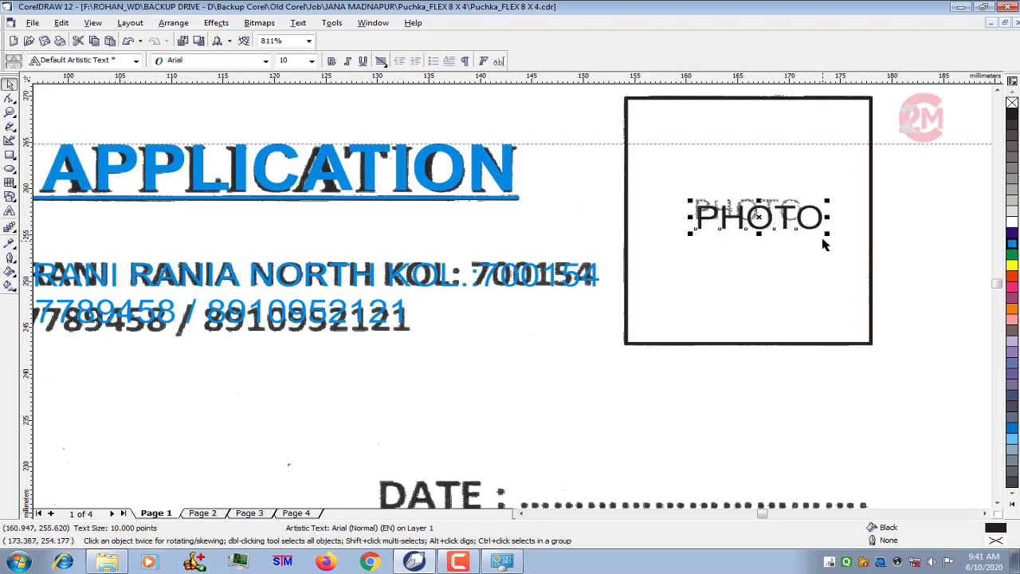
{"action": "left_click_drag", "start_coordinate": [826, 233], "coordinate": [812, 228]}
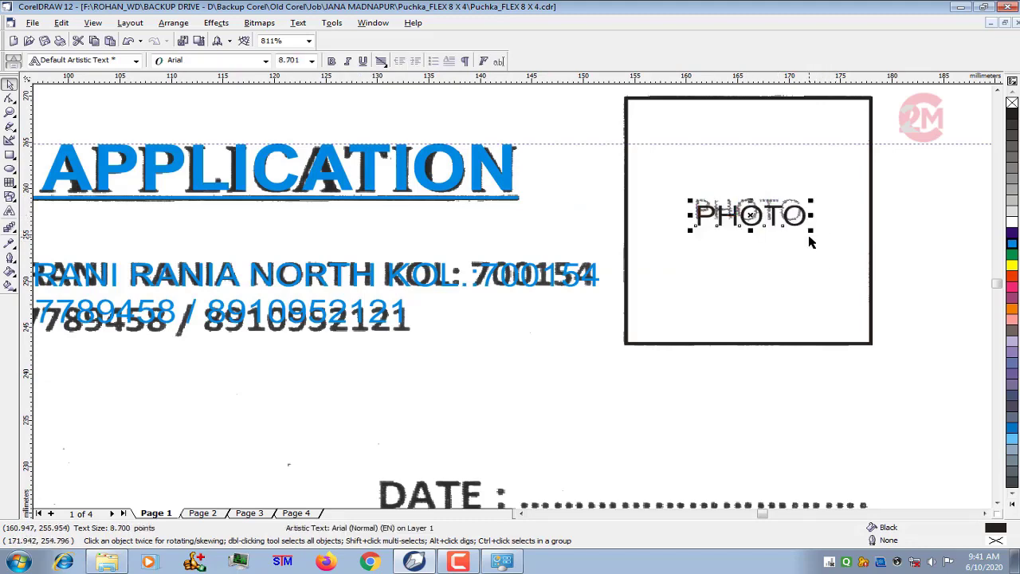
{"action": "scroll", "coordinate": [811, 239], "scroll_direction": "down", "scroll_amount": 6}
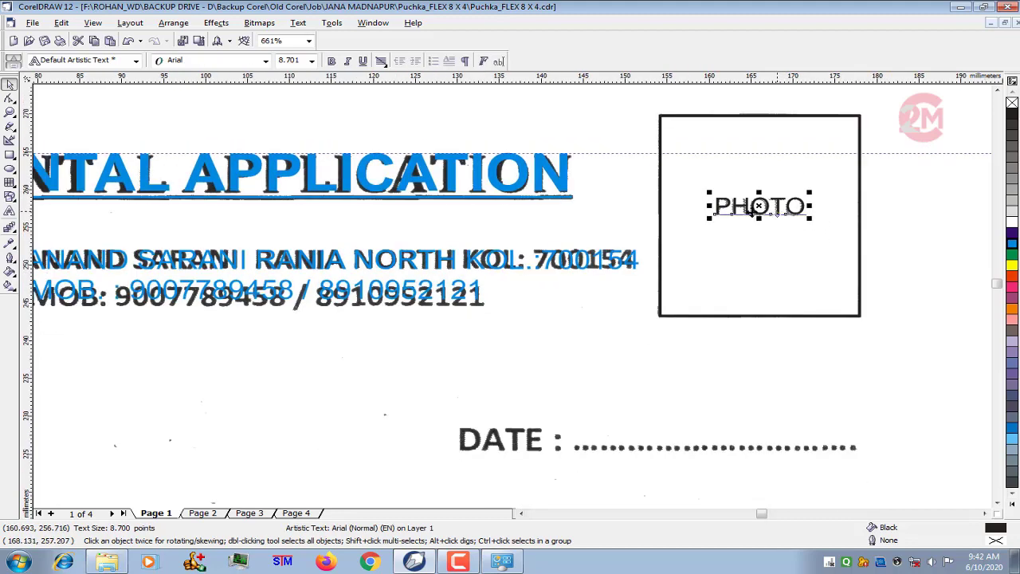
{"action": "scroll", "coordinate": [618, 153], "scroll_direction": "up", "scroll_amount": 2}
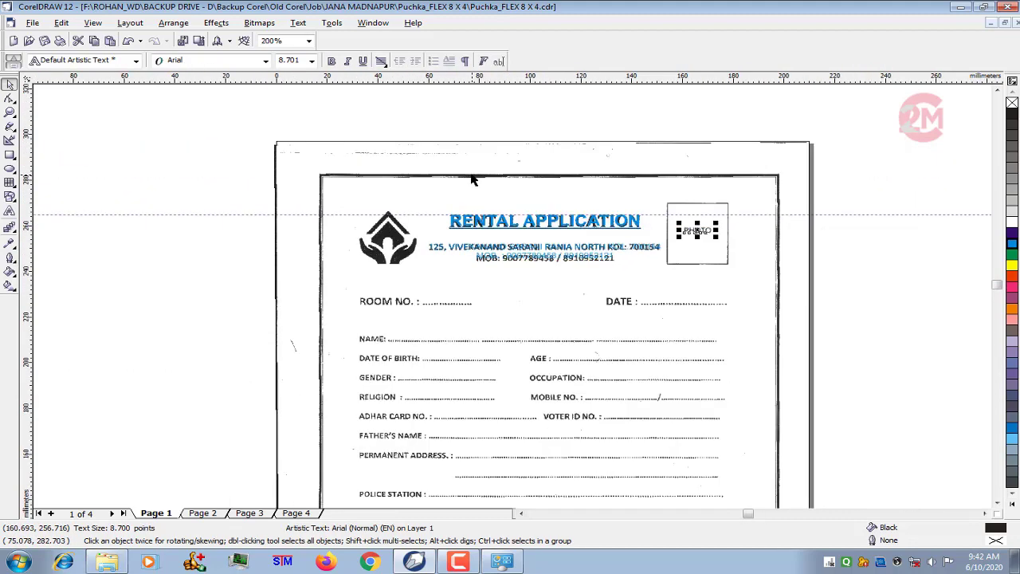
{"action": "left_click", "coordinate": [234, 181]}
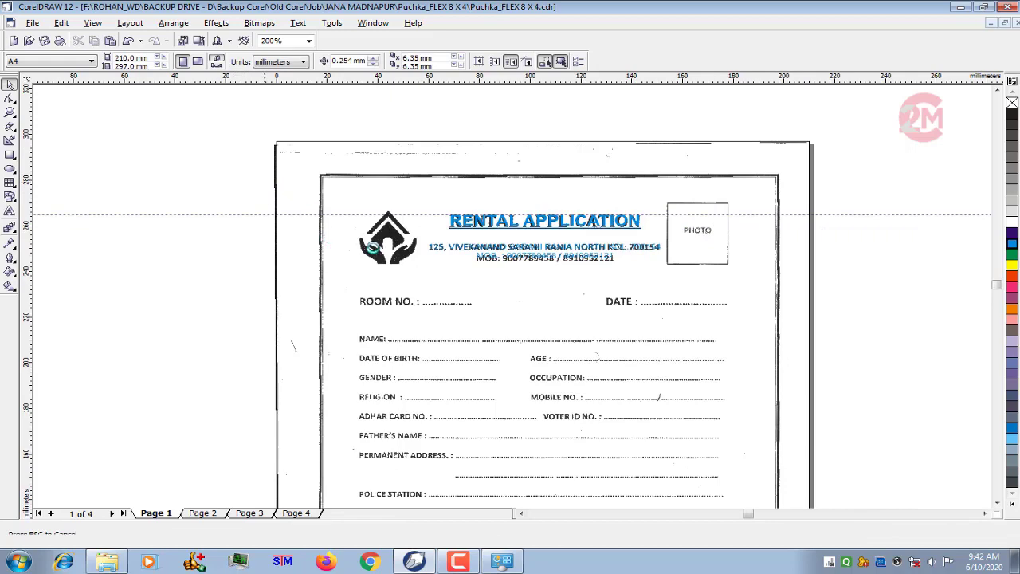
- Duplicate the PHOTO text above the scanned room number line and replace the copy's wording with "ROOM NO. :" and a dotted leader
{"action": "scroll", "coordinate": [388, 233], "scroll_direction": "up", "scroll_amount": 1}
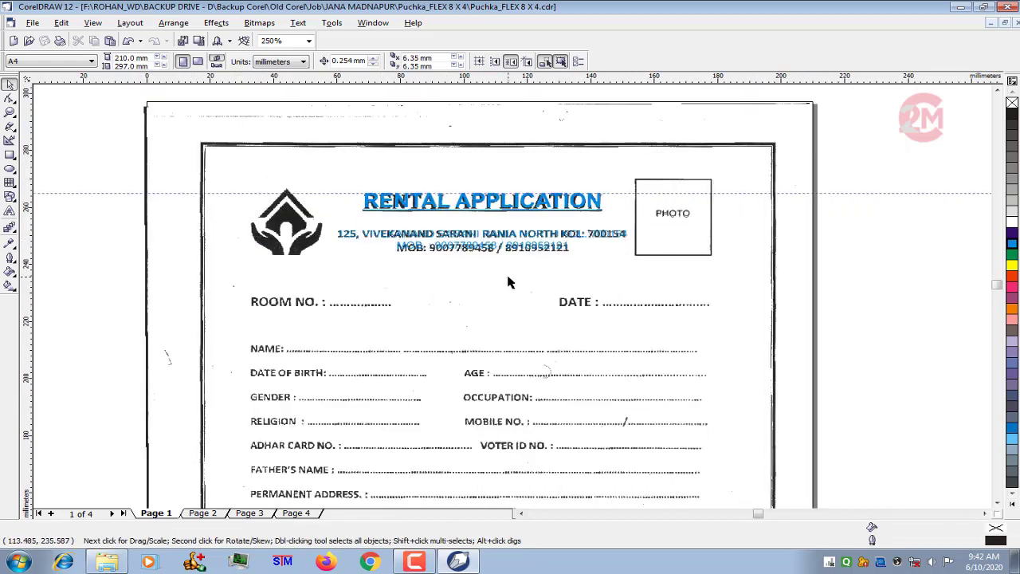
{"action": "scroll", "coordinate": [508, 282], "scroll_direction": "up", "scroll_amount": 1}
{"action": "left_click", "coordinate": [692, 202]}
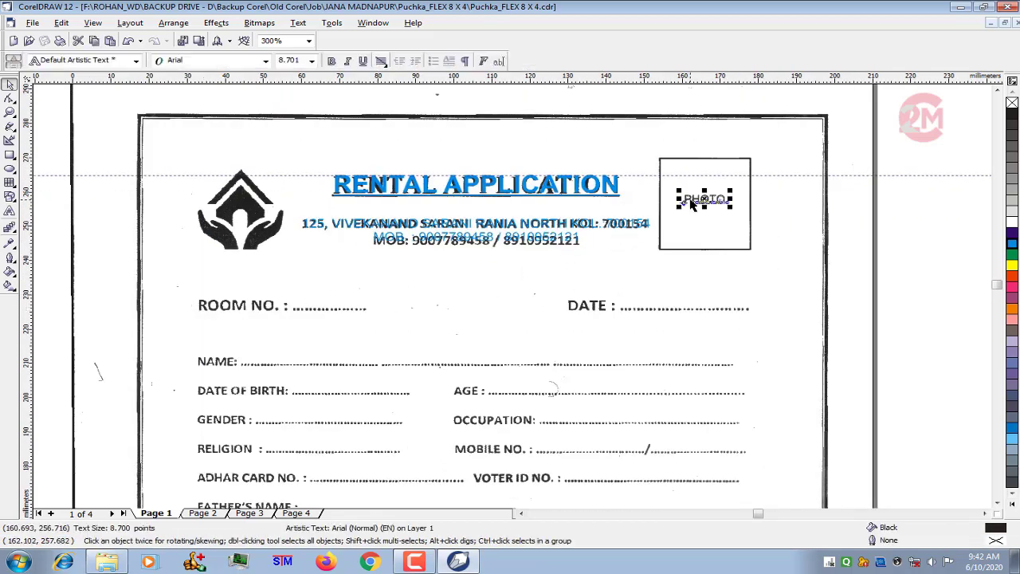
{"action": "left_click_drag", "start_coordinate": [691, 203], "coordinate": [199, 288]}
{"action": "key", "text": "F8"}
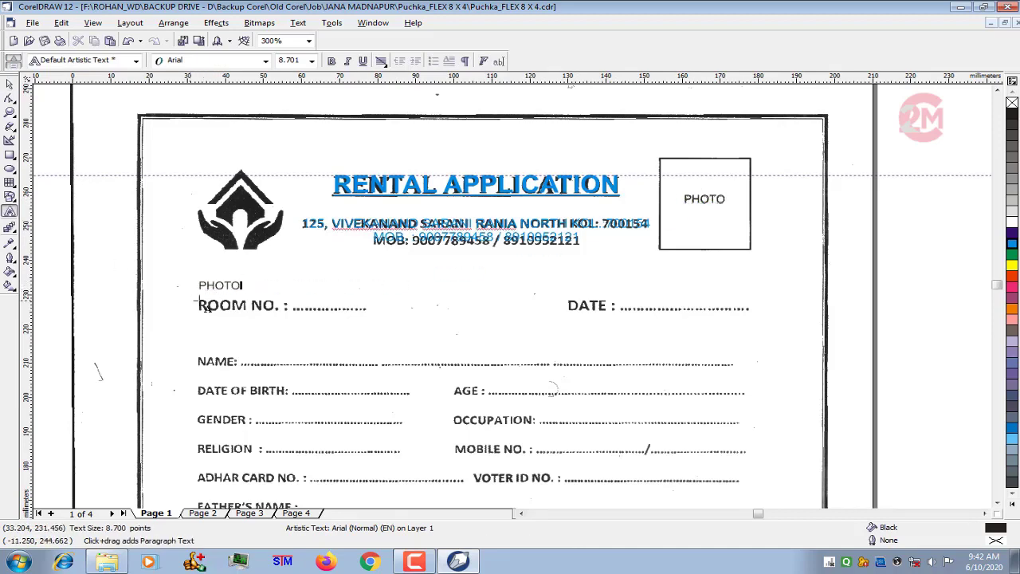
{"action": "scroll", "coordinate": [206, 307], "scroll_direction": "up", "scroll_amount": 1}
{"action": "key", "text": "ctrl+a"}
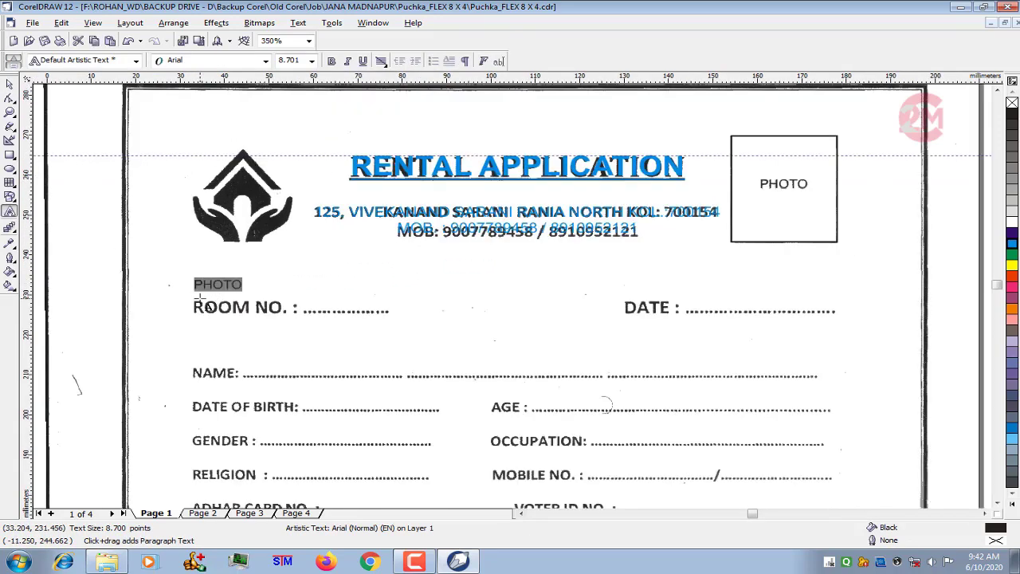
{"action": "type", "text": "ROO"}
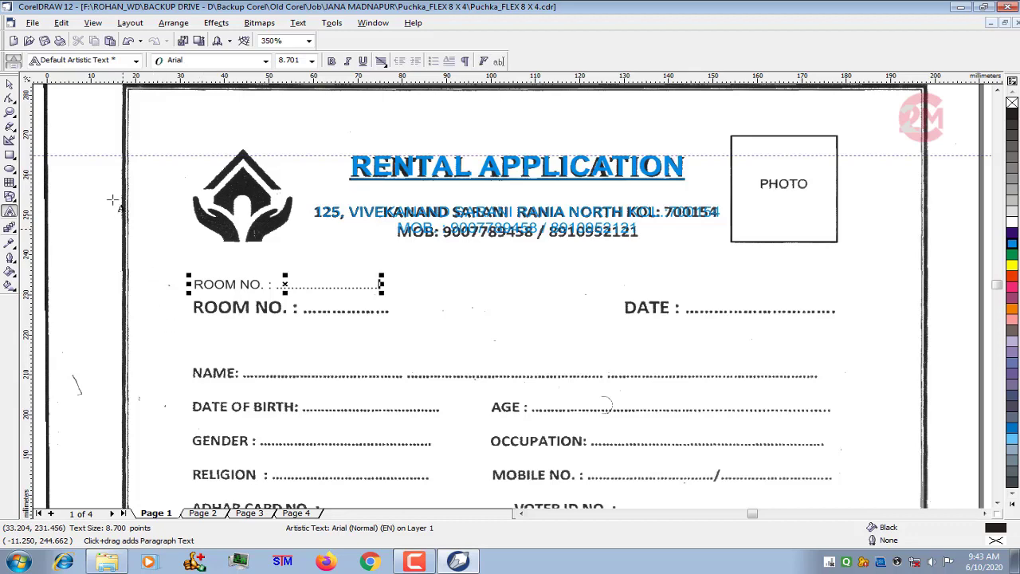
{"action": "left_click", "coordinate": [10, 83]}
- Move the ROOM NO. text over the matching scanned line and make it bold at 12 pt
{"action": "scroll", "coordinate": [235, 285], "scroll_direction": "up", "scroll_amount": 1}
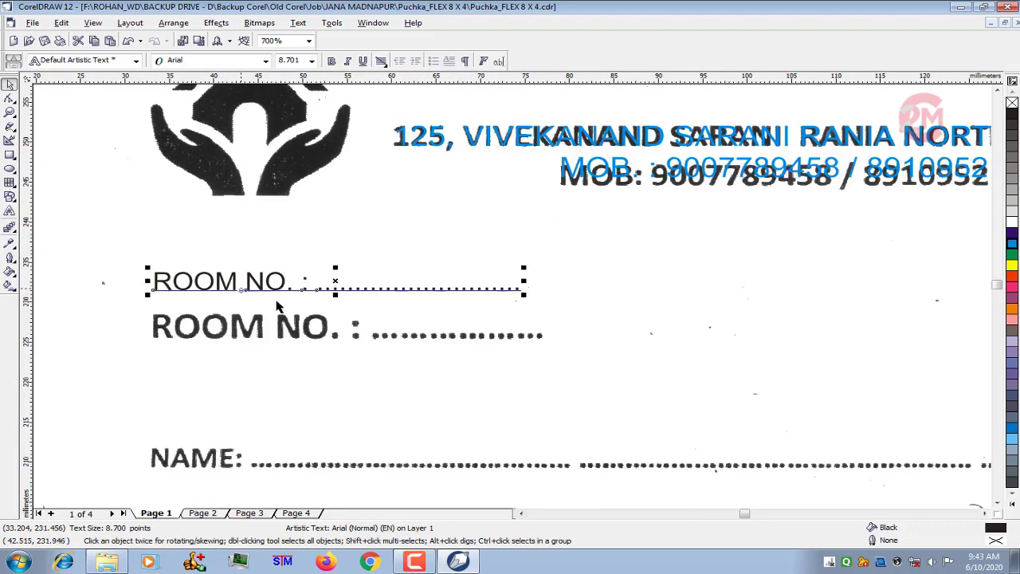
{"action": "left_click_drag", "start_coordinate": [338, 285], "coordinate": [338, 330]}
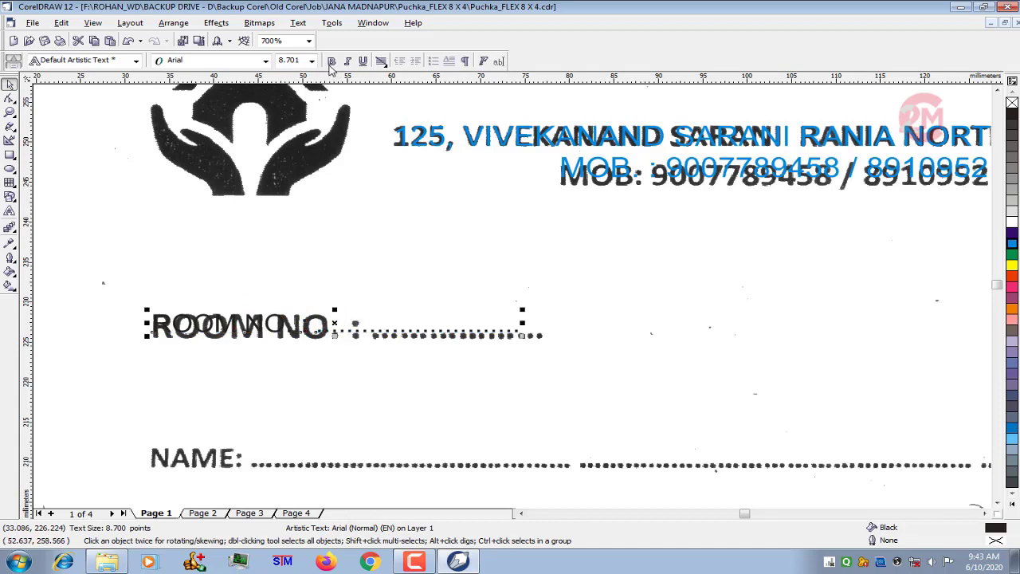
{"action": "left_click", "coordinate": [332, 61]}
{"action": "left_click", "coordinate": [312, 61]}
{"action": "left_click", "coordinate": [295, 120]}
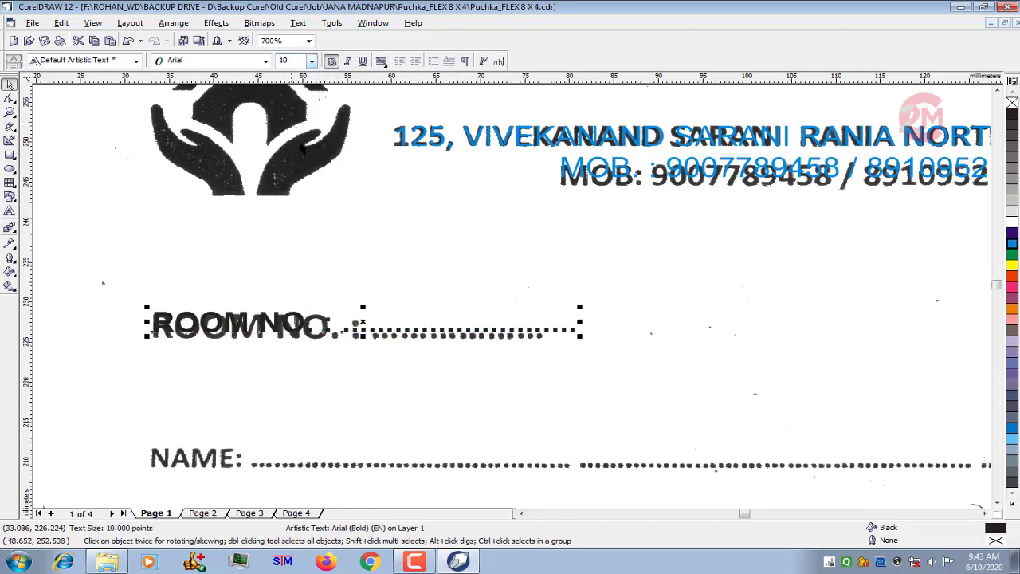
{"action": "left_click", "coordinate": [311, 61]}
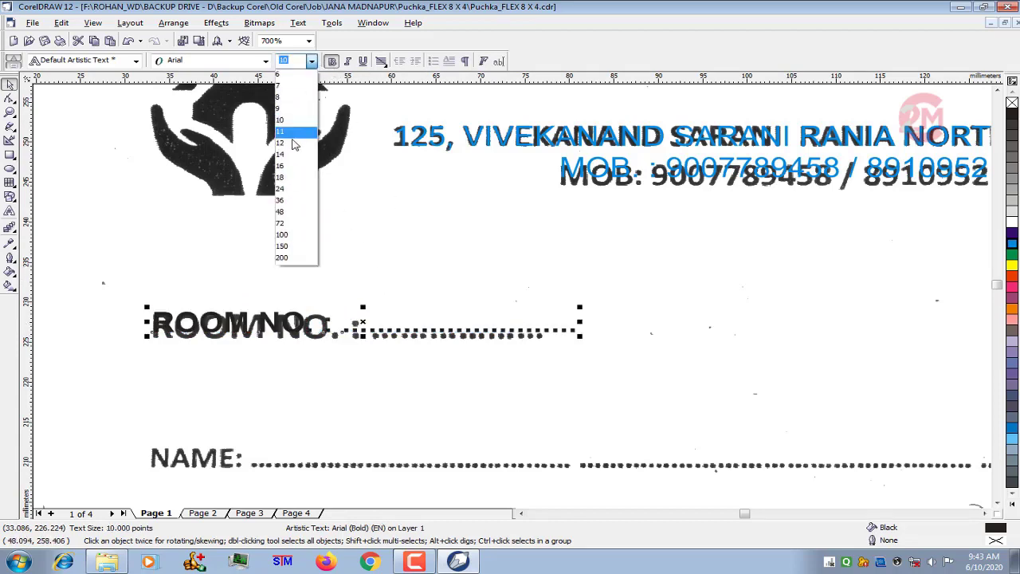
{"action": "left_click", "coordinate": [292, 141]}
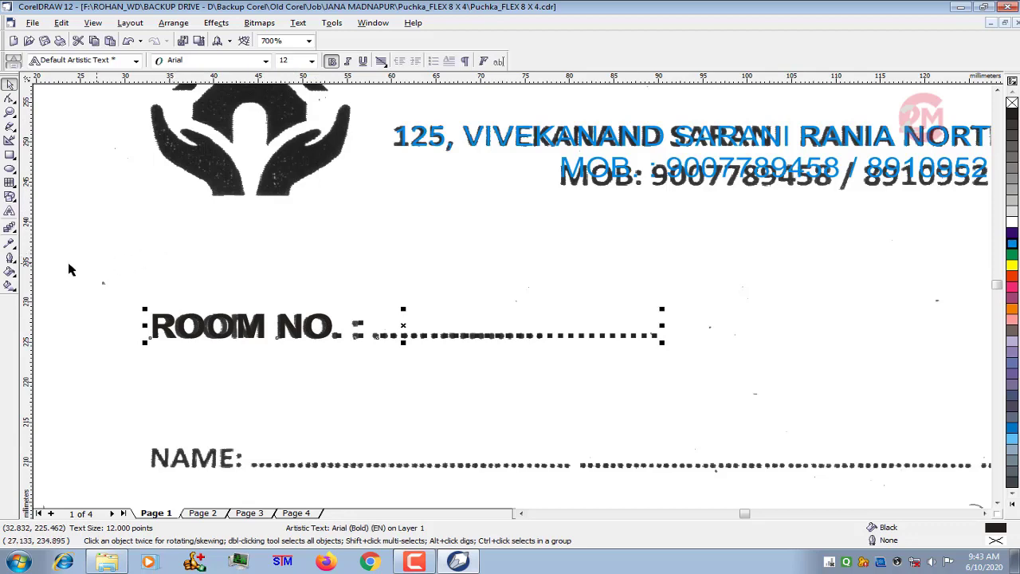
- Shorten the dotted leader of the ROOM NO. text to end where the scanned dots end
{"action": "scroll", "coordinate": [69, 269], "scroll_direction": "down", "scroll_amount": 2}
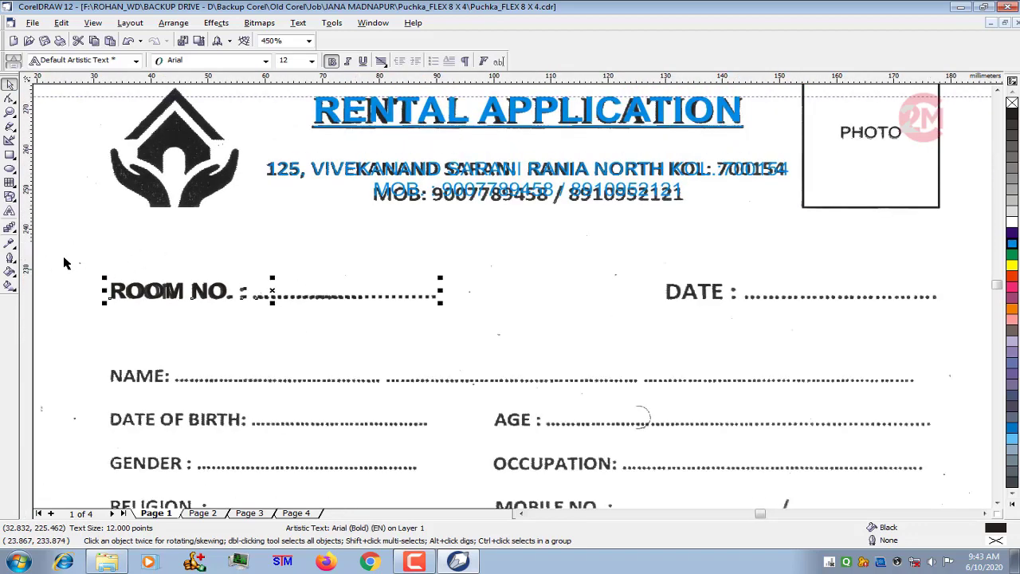
{"action": "scroll", "coordinate": [65, 263], "scroll_direction": "down", "scroll_amount": 1}
{"action": "key", "text": "F8"}
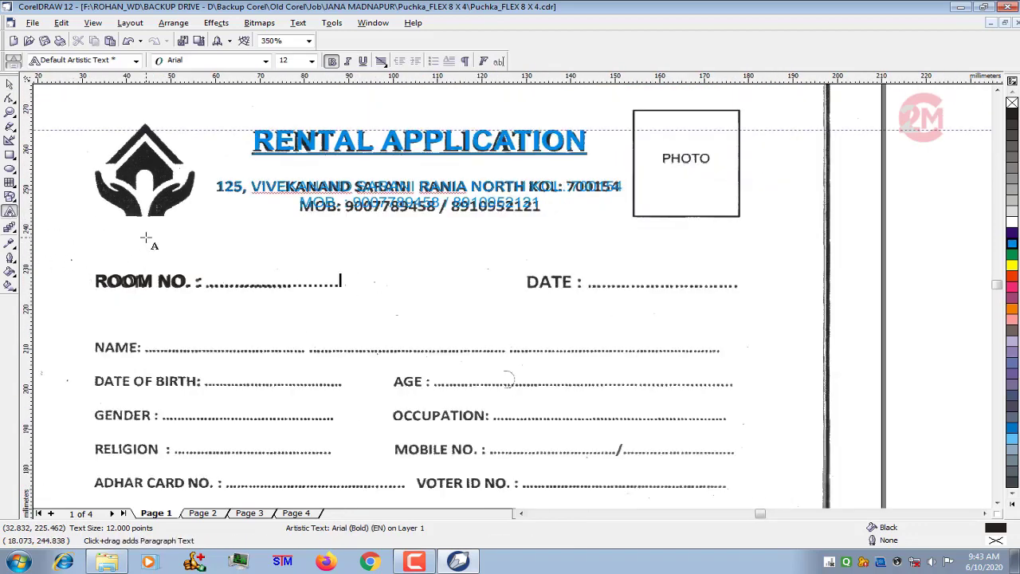
{"action": "key", "text": "BackSpace"}
{"action": "key", "text": "BackSpace"}
{"action": "key", "text": "BackSpace"}
{"action": "key", "text": "BackSpace"}
{"action": "key", "text": "BackSpace"}
{"action": "key", "text": "BackSpace"}
{"action": "key", "text": "BackSpace"}
{"action": "left_click", "coordinate": [10, 85]}
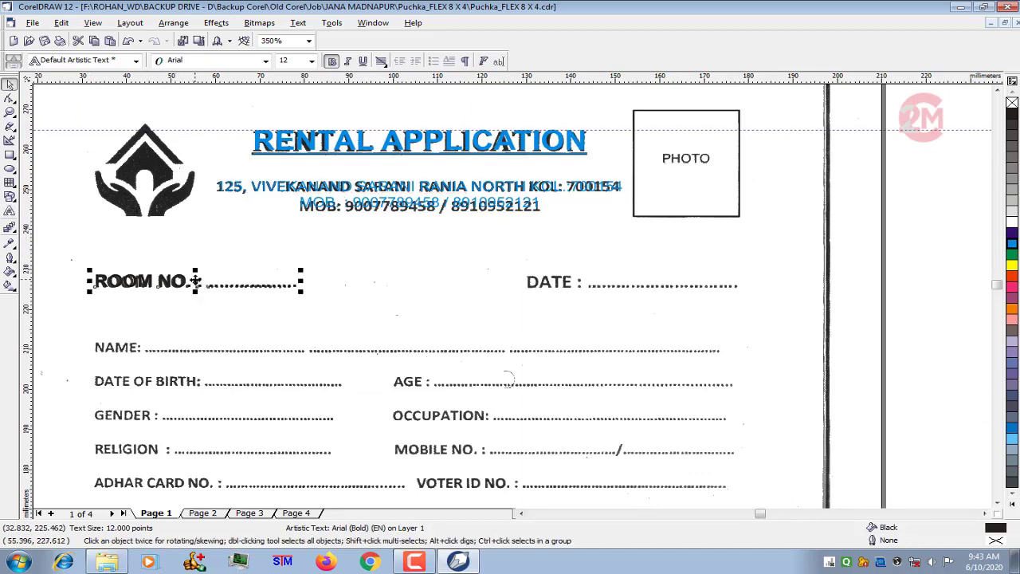
- Duplicate the ROOM NO. text horizontally to its right and replace the copy's wording with "DATE :" and a dotted leader
{"action": "left_click_drag", "start_coordinate": [195, 281], "coordinate": [425, 282]}
{"action": "right_click", "coordinate": [425, 281]}
{"action": "left_click", "coordinate": [10, 211]}
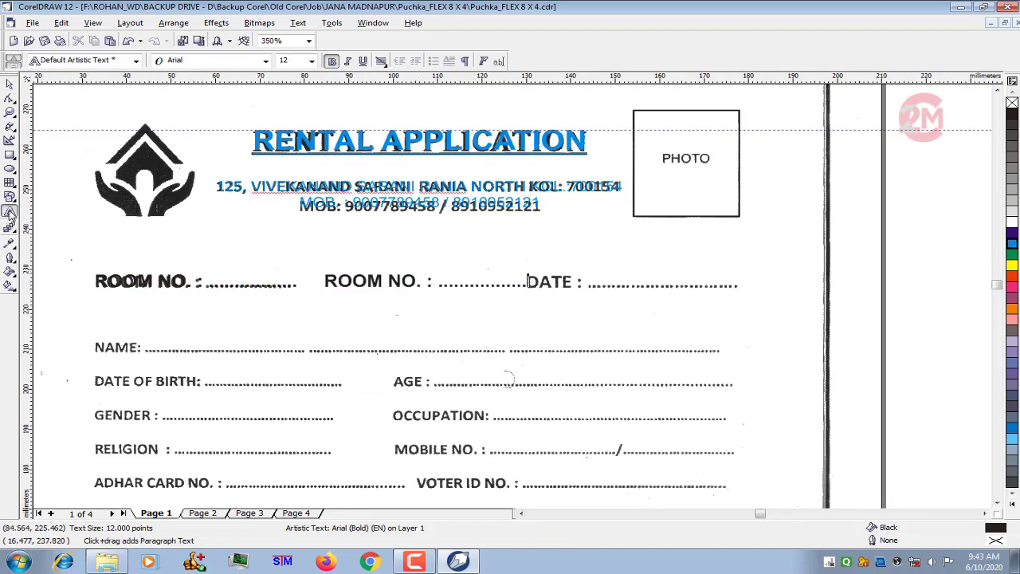
{"action": "key", "text": "ctrl+a"}
{"action": "type", "text": "Dal"}
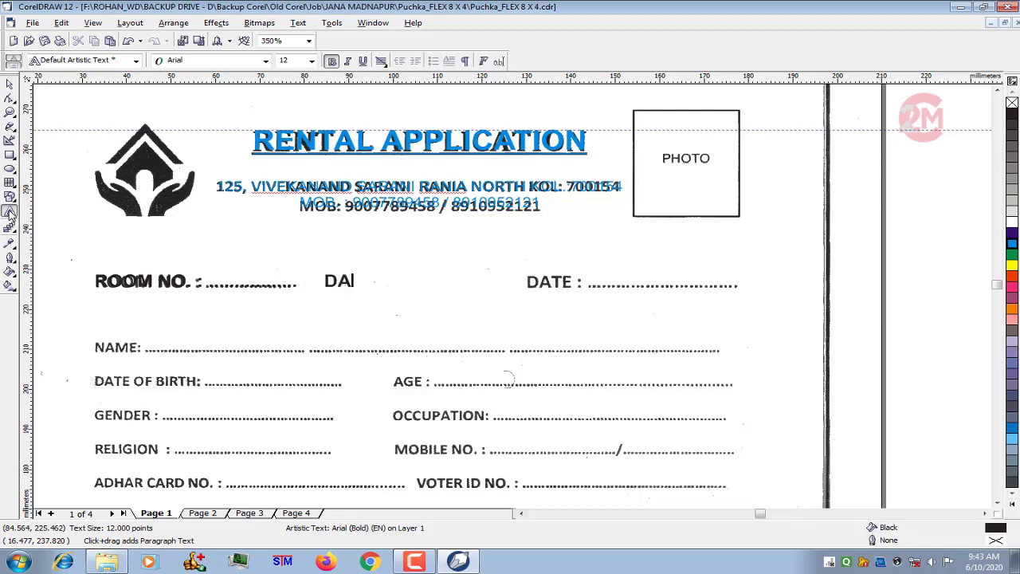
{"action": "type", "text": "TE :......................."}
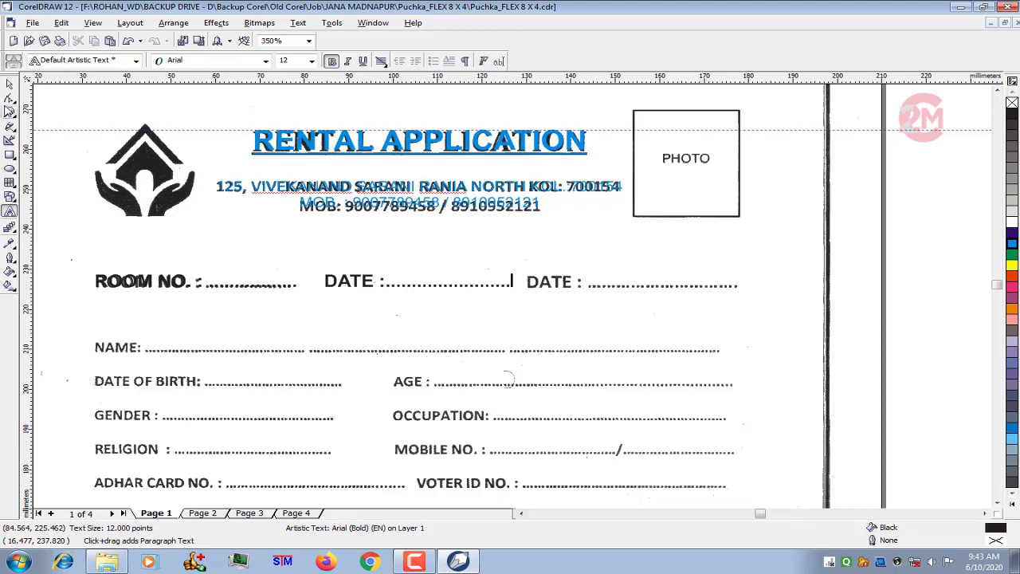
{"action": "left_click", "coordinate": [9, 83]}
- Move the new DATE text over the scanned DATE line and extend its dotted leader to the end of the scanned dots
{"action": "scroll", "coordinate": [511, 301], "scroll_direction": "up", "scroll_amount": 1}
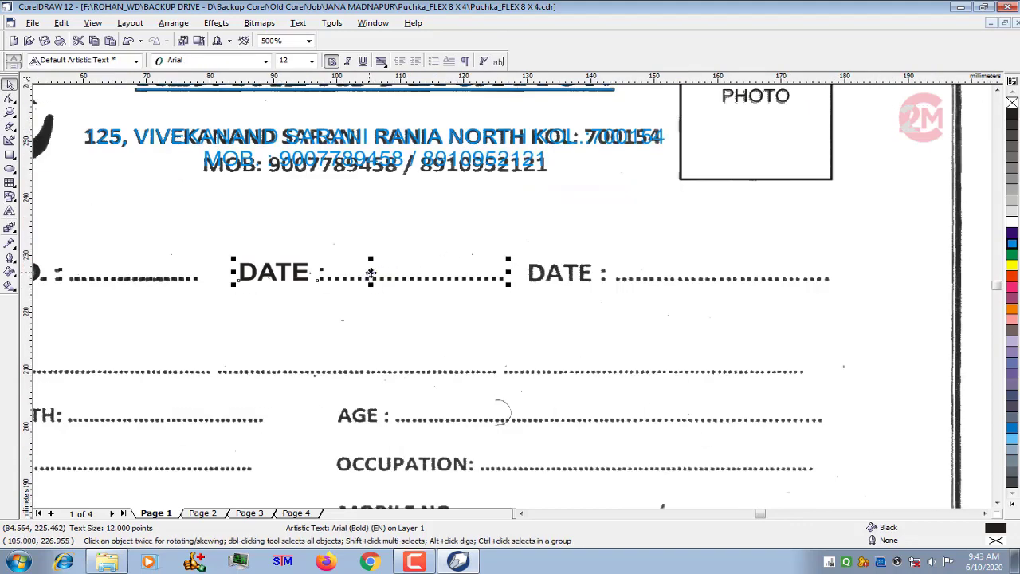
{"action": "left_click_drag", "start_coordinate": [371, 273], "coordinate": [658, 274]}
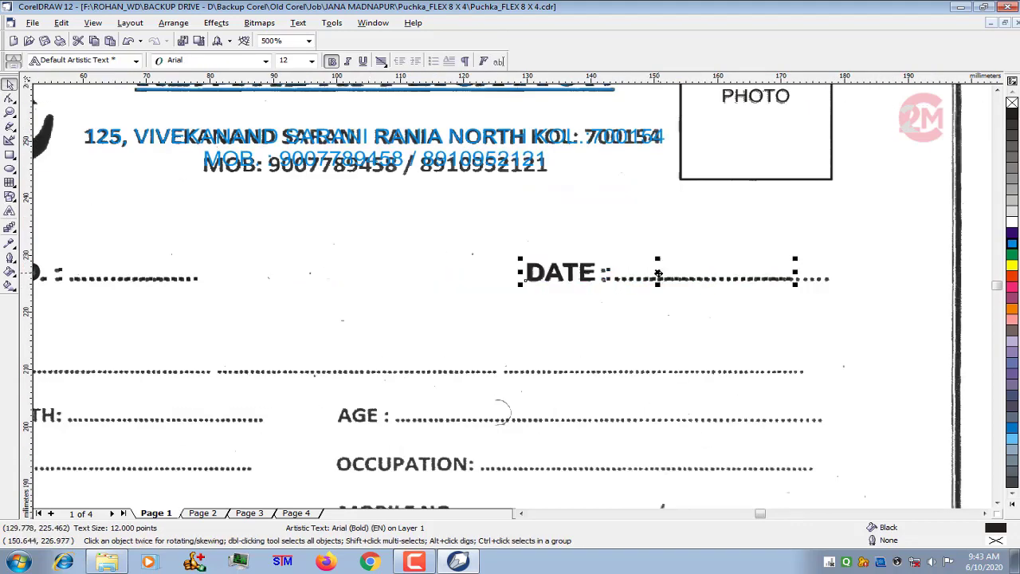
{"action": "left_click", "coordinate": [10, 211]}
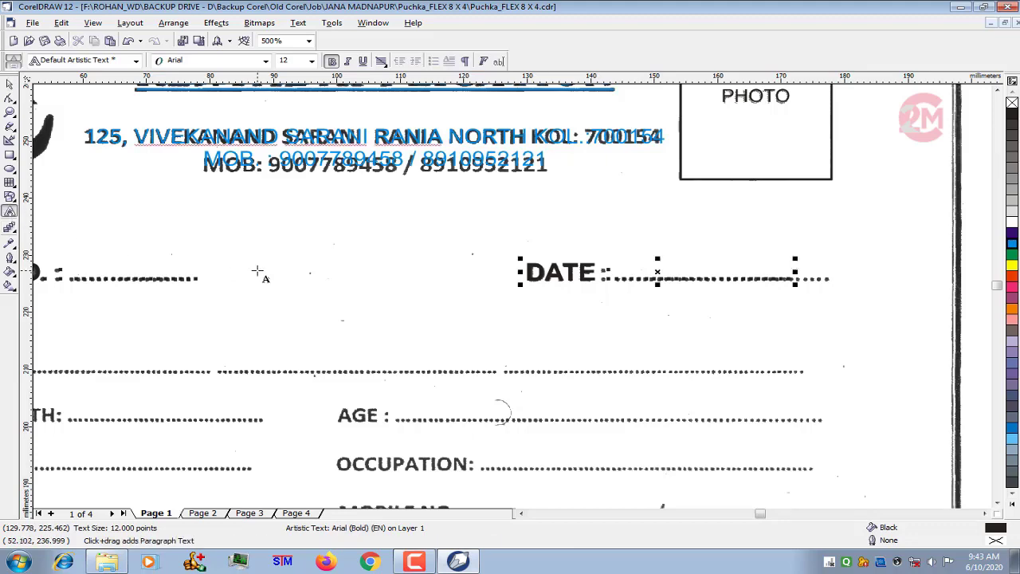
{"action": "scroll", "coordinate": [552, 280], "scroll_direction": "down", "scroll_amount": 1}
{"action": "scroll", "coordinate": [552, 279], "scroll_direction": "down", "scroll_amount": 2}
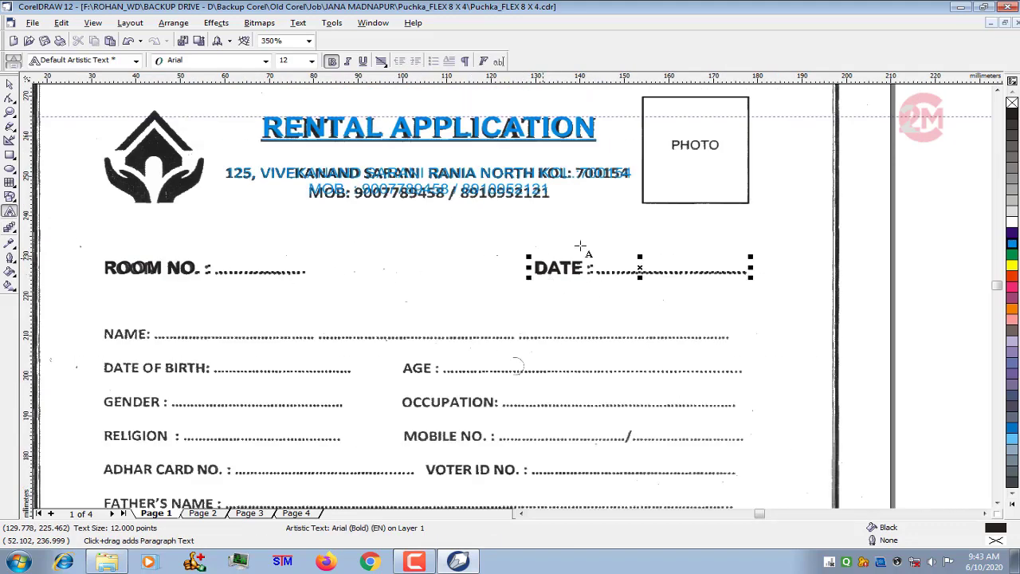
{"action": "scroll", "coordinate": [482, 238], "scroll_direction": "up", "scroll_amount": 1}
{"action": "left_click", "coordinate": [10, 84]}
{"action": "scroll", "coordinate": [427, 209], "scroll_direction": "down", "scroll_amount": 2}
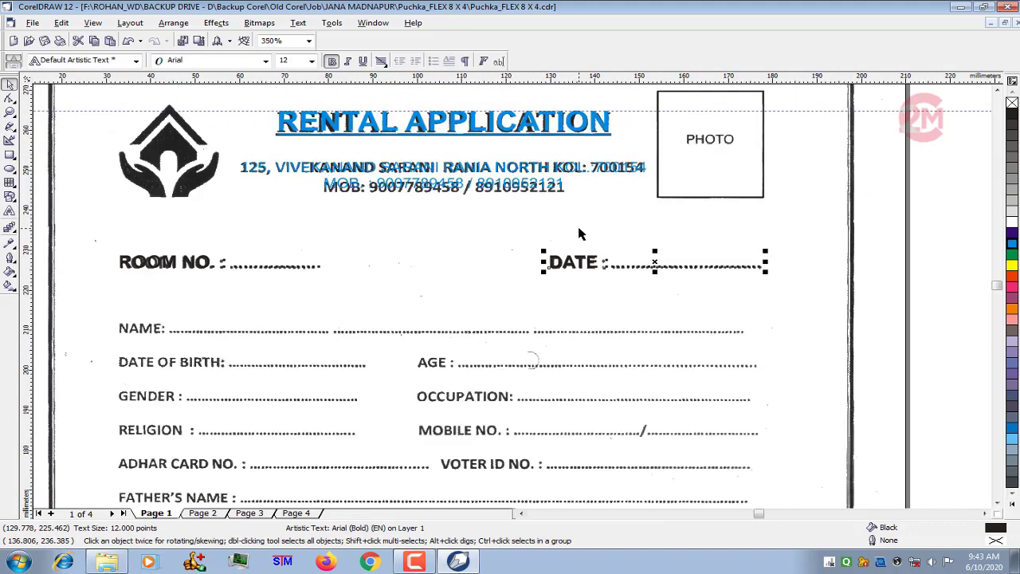
- Duplicate the ROOM NO. text straight below itself and replace the copy's wording with "NAME :" and a dotted leader
{"action": "scroll", "coordinate": [295, 349], "scroll_direction": "up", "scroll_amount": 1}
{"action": "scroll", "coordinate": [294, 348], "scroll_direction": "up", "scroll_amount": 1}
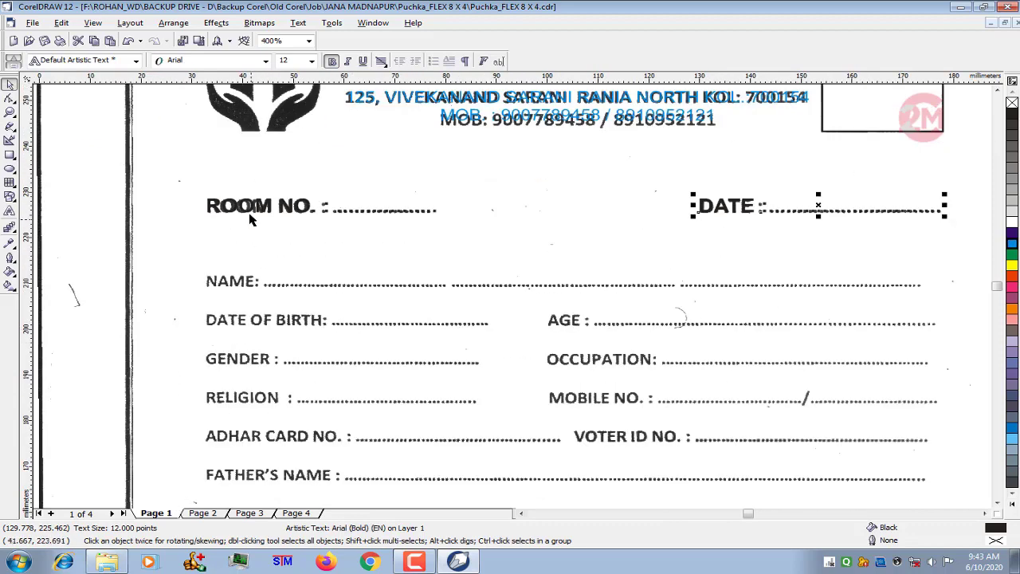
{"action": "left_click", "coordinate": [252, 211]}
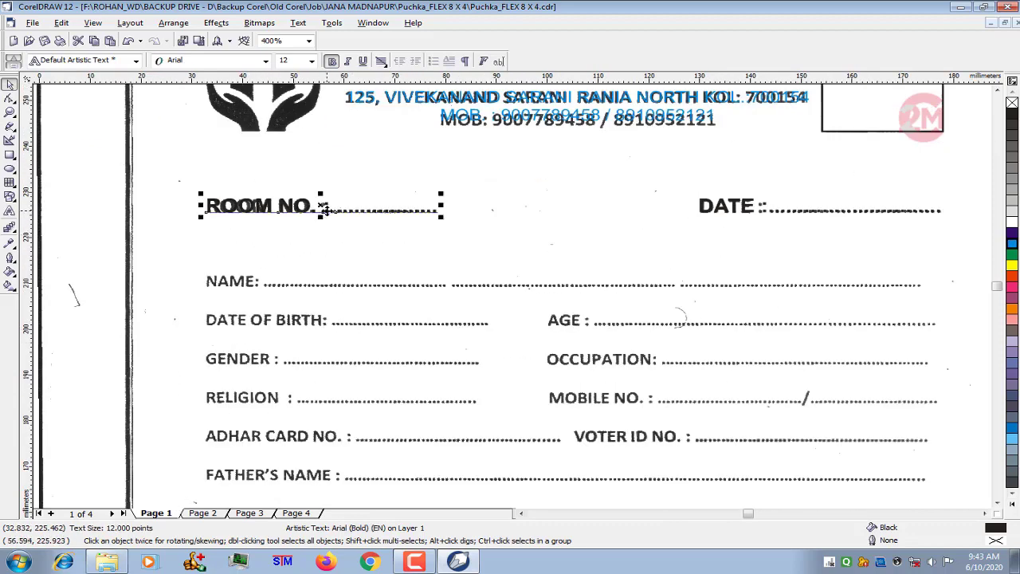
{"action": "left_click_drag", "start_coordinate": [321, 208], "coordinate": [323, 260]}
{"action": "right_click", "coordinate": [323, 260]}
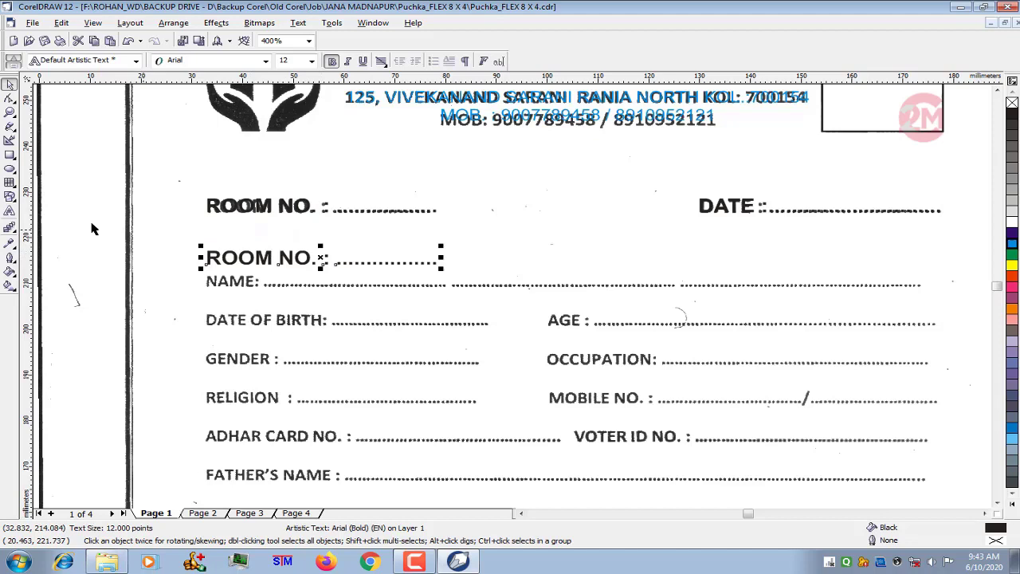
{"action": "left_click", "coordinate": [9, 211]}
{"action": "key", "text": "ctrl+a"}
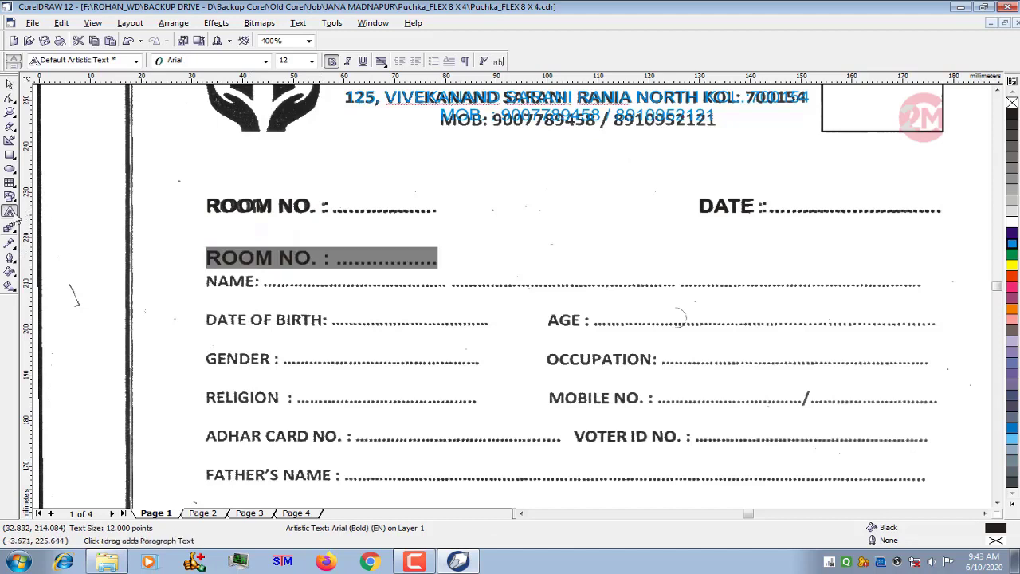
{"action": "type", "text": "NAME"}
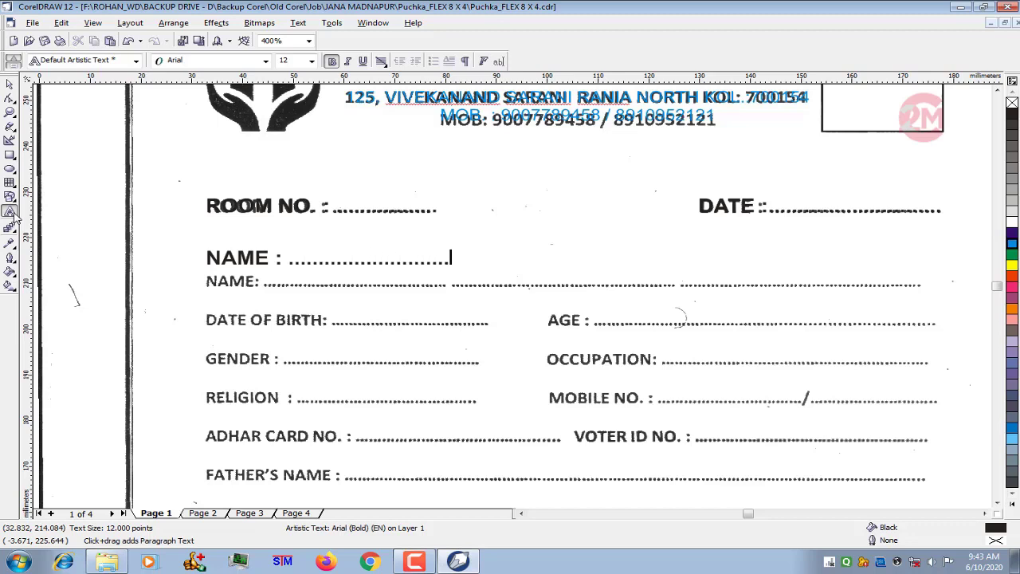
- Set the whole NAME text to 10 pt
{"action": "key", "text": "ctrl+a"}
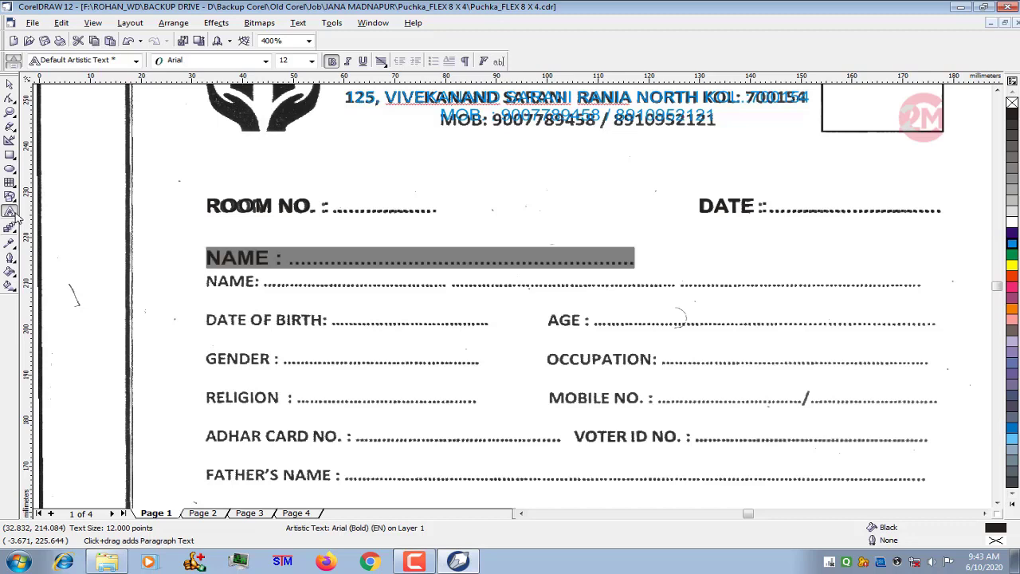
{"action": "left_click", "coordinate": [312, 61]}
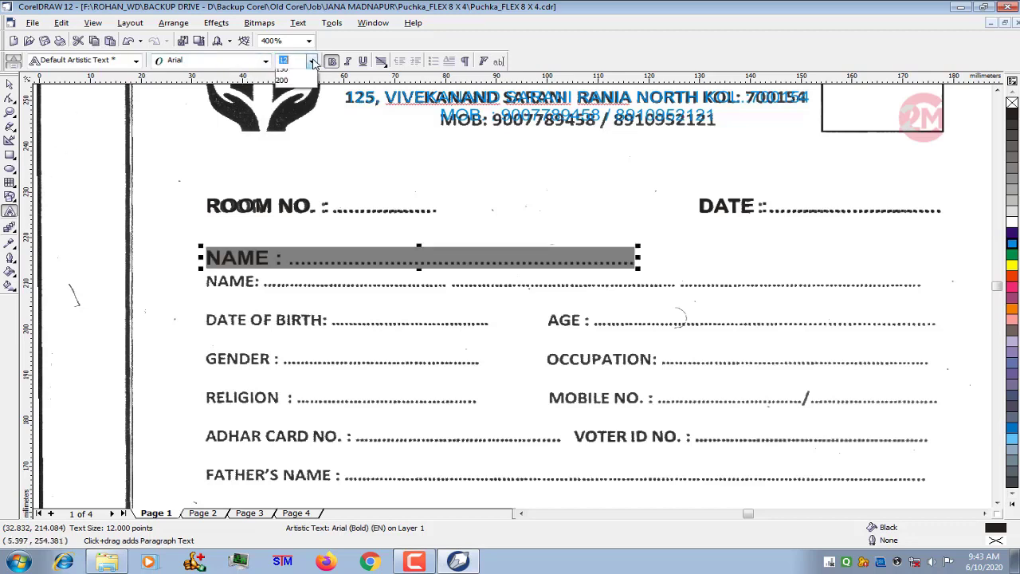
{"action": "left_click", "coordinate": [292, 126]}
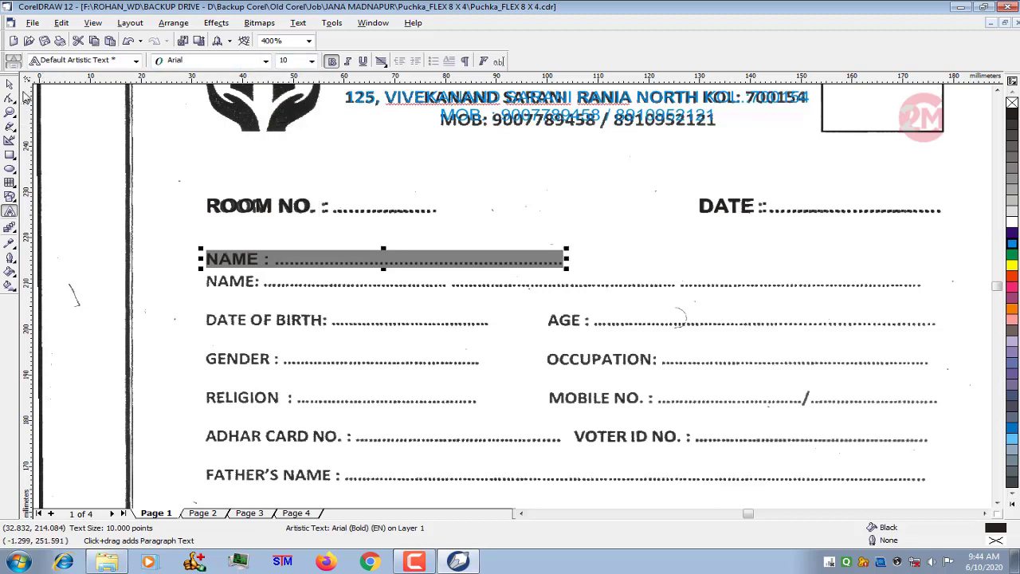
- Move the NAME text down over the scanned NAME line and extend its dotted leader to the end of the scanned dots
{"action": "key", "text": "ctrl+space"}
{"action": "key", "text": "Down"}
{"action": "key", "text": "Down"}
{"action": "key", "text": "Down"}
{"action": "key", "text": "Down"}
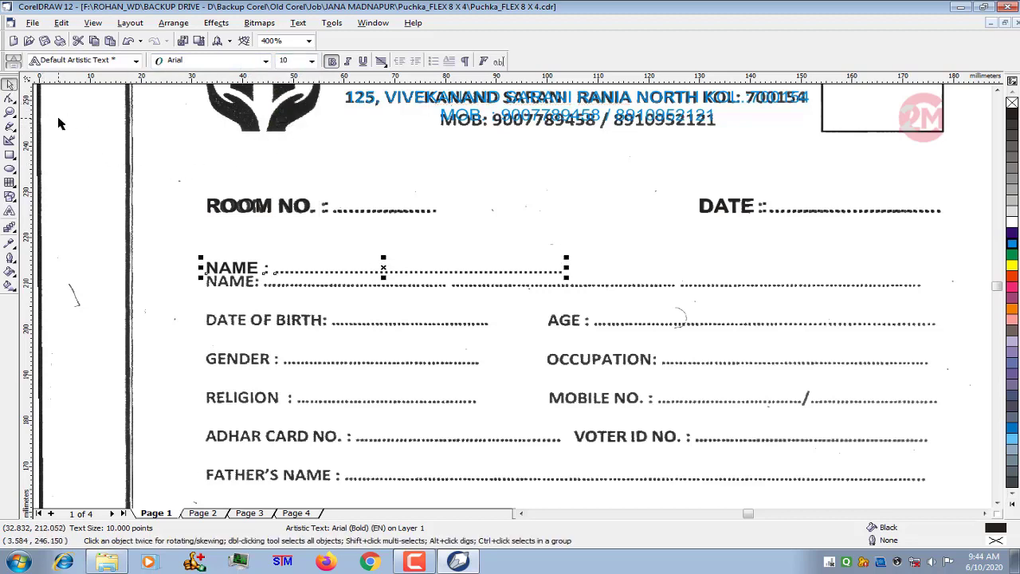
{"action": "key", "text": "F8"}
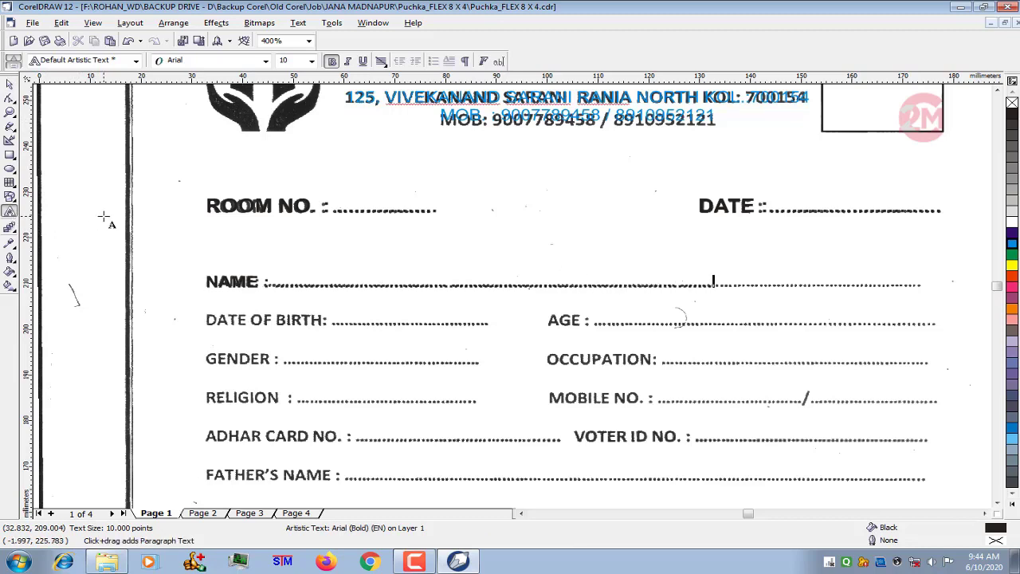
{"action": "type", "text": "............................................"}
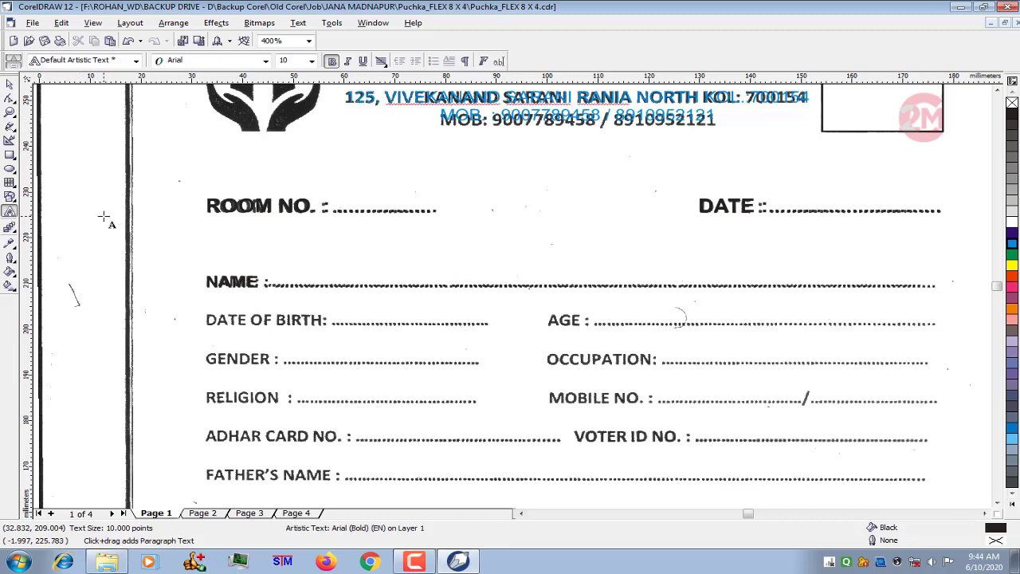
- Add a second line "DATE OF BIRTH :" with a dotted leader and increase the line spacing to match the scanned rows
{"action": "key", "text": "Return"}
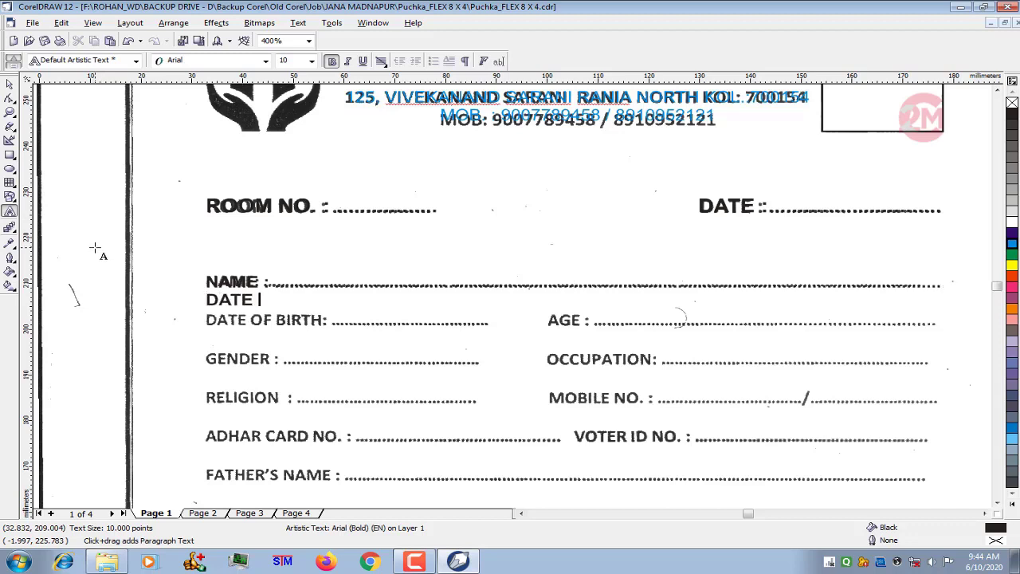
{"action": "type", "text": "DATE OF BIRTH :............................"}
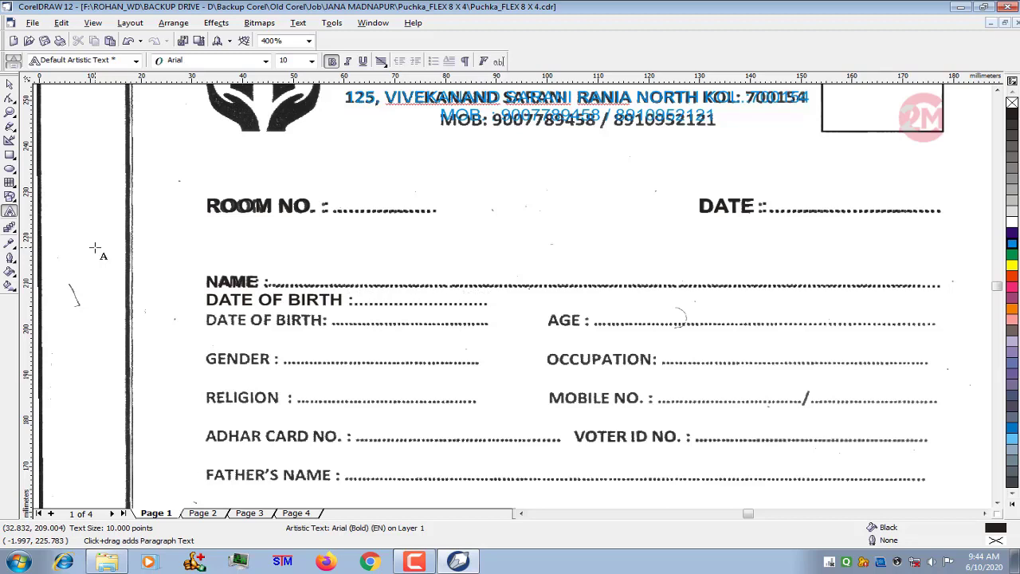
{"action": "left_click", "coordinate": [10, 98]}
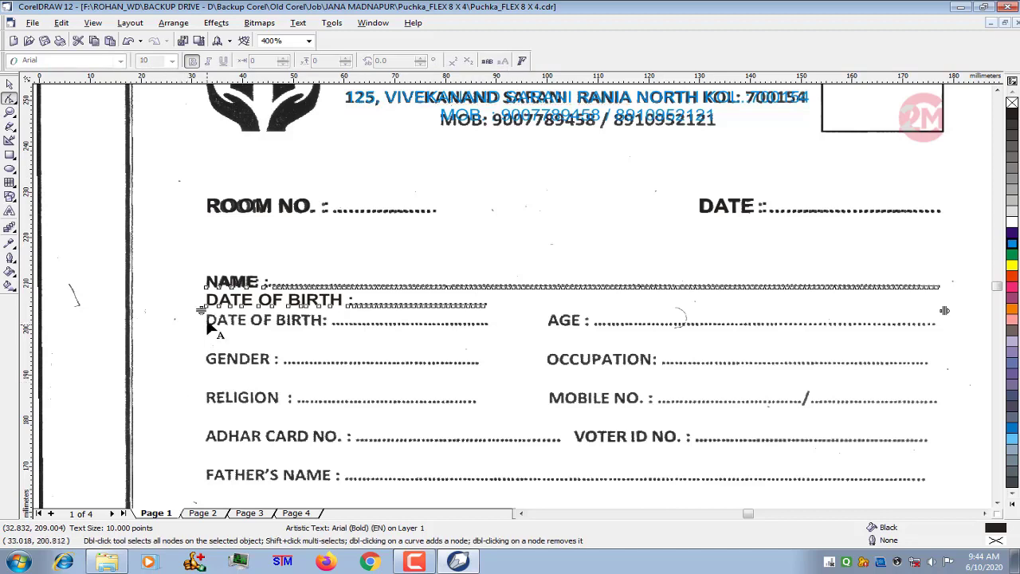
{"action": "left_click_drag", "start_coordinate": [201, 310], "coordinate": [201, 330]}
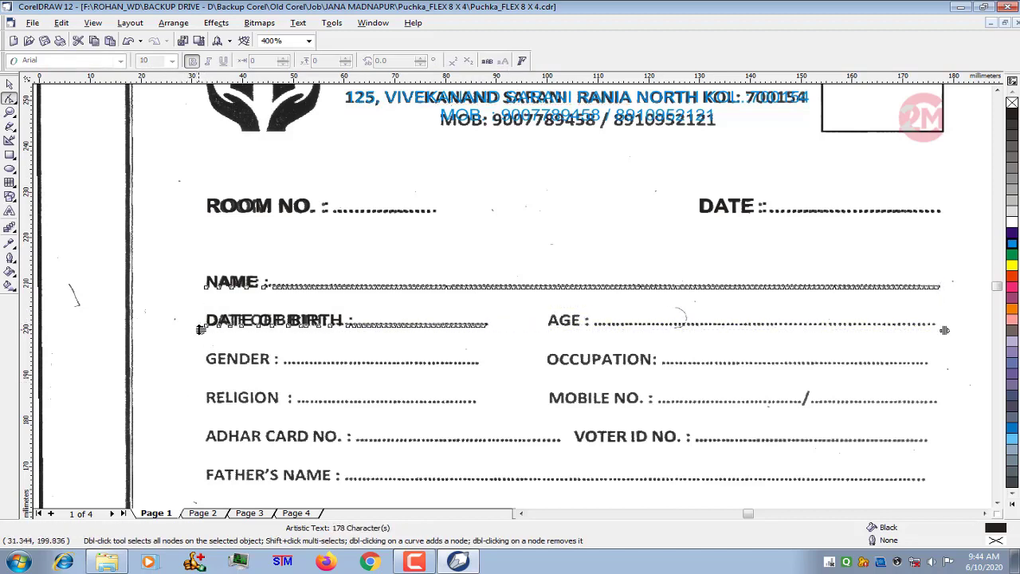
- Add "AGE :" on the DATE OF BIRTH line over the scanned label, with a dotted leader reaching the end of the row
{"action": "left_click", "coordinate": [9, 211]}
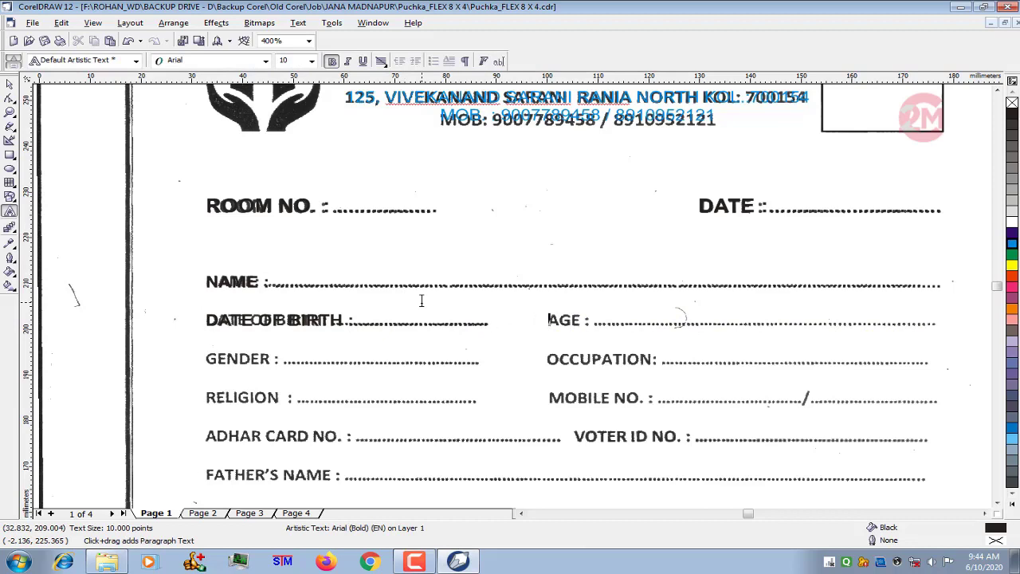
{"action": "type", "text": "AGE : ........"}
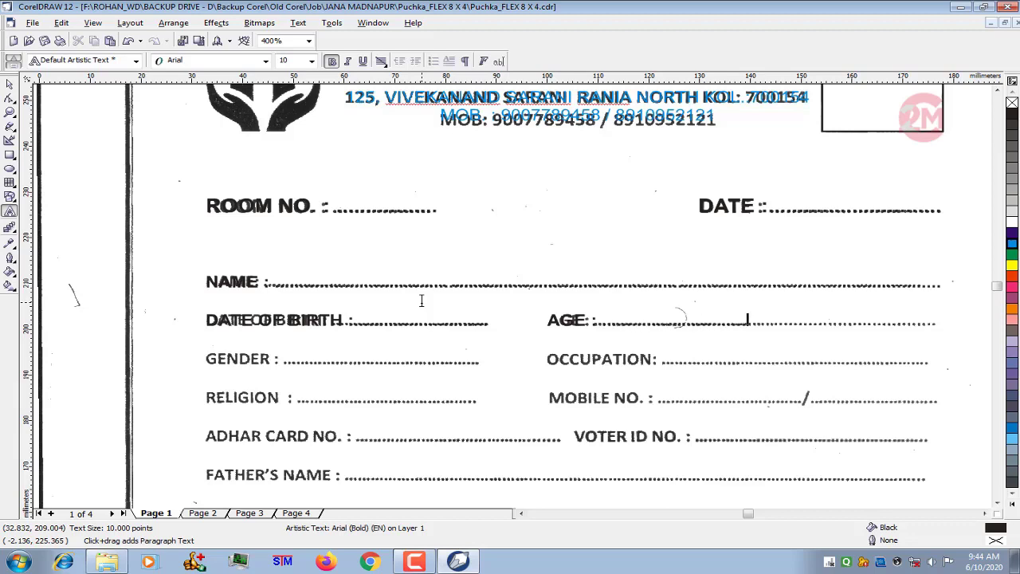
{"action": "type", "text": "................................... "}
{"action": "type", "text": "GEND"}
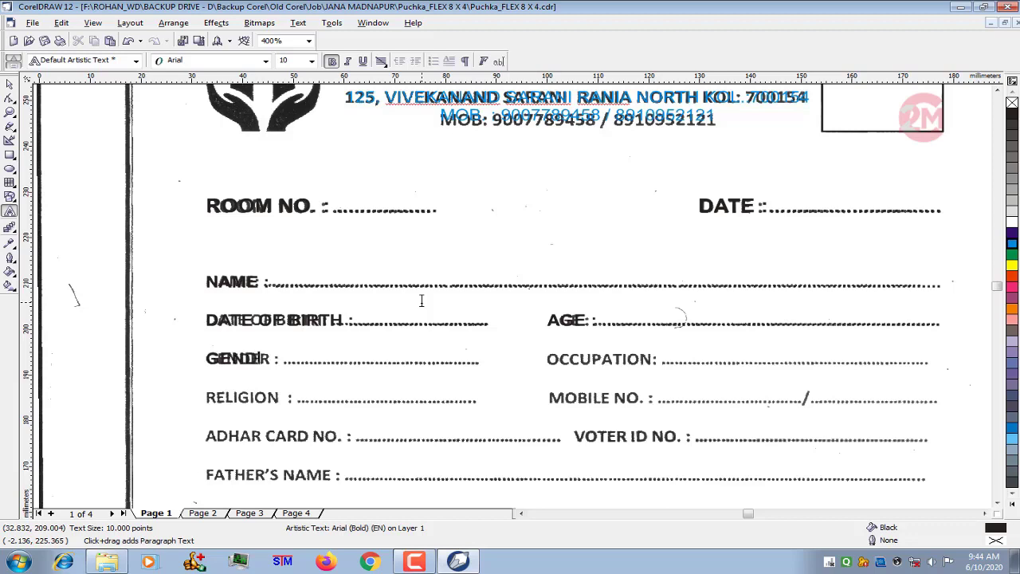
{"action": "type", "text": "ER"}
- Add a line with "GENDER :" and "OCCUPATION :", each with a dotted leader matching the scanned row
{"action": "type", "text": "CCUPATION"}
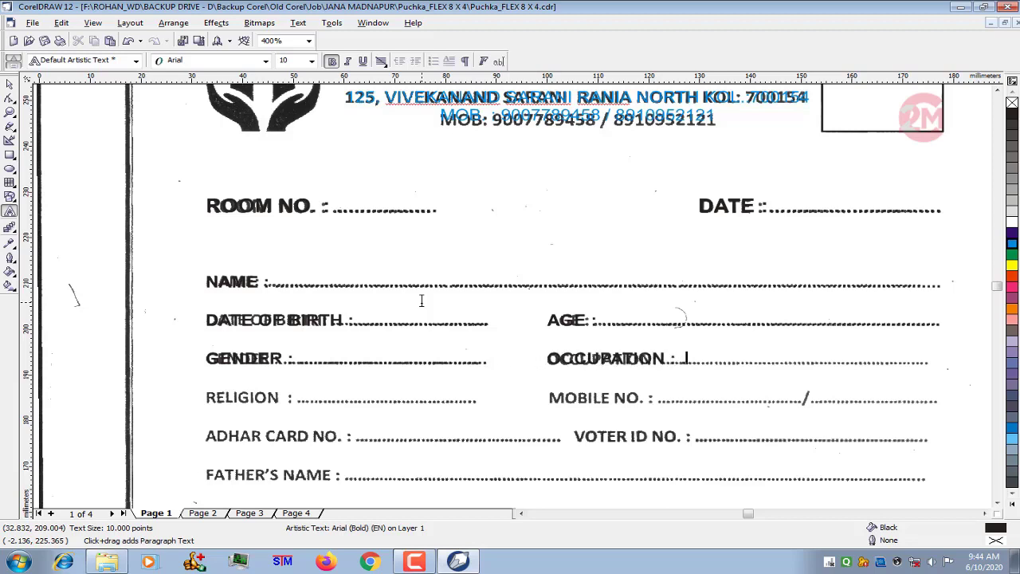
{"action": "type", "text": " : ................................................................................ RELIGI"}
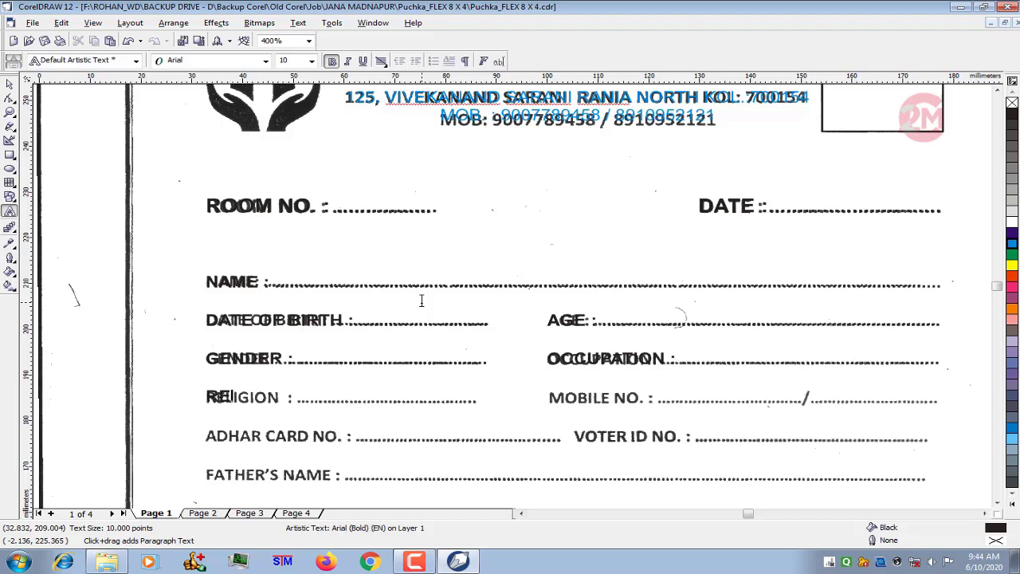
{"action": "type", "text": "ON"}
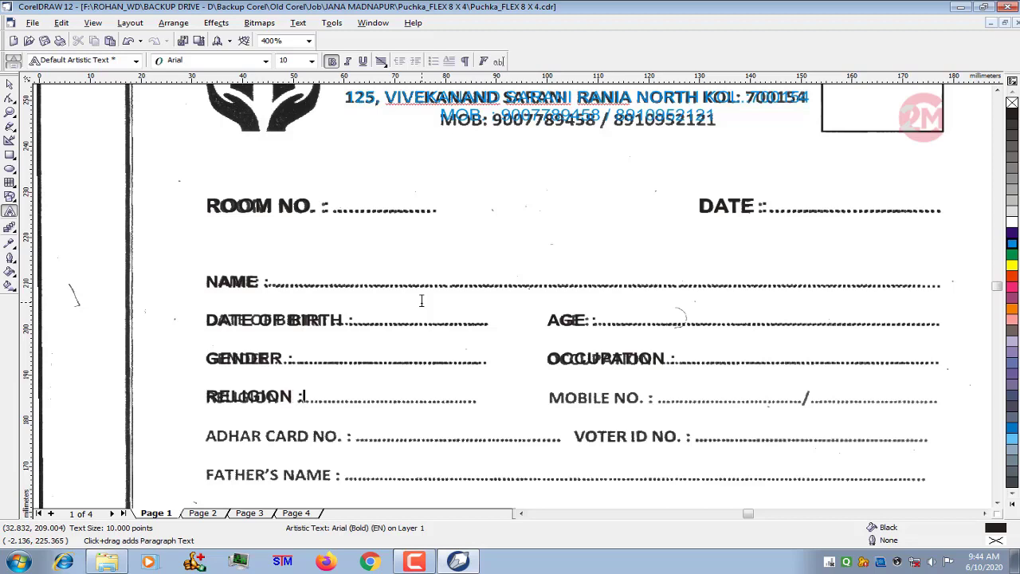
{"action": "type", "text": " : ................................."}
- Complete the next line with "RELIGION :" and "MOBILE NO. :", using dotted leaders and a slash between the two mobile number blanks
{"action": "type", "text": "MOBILE"}
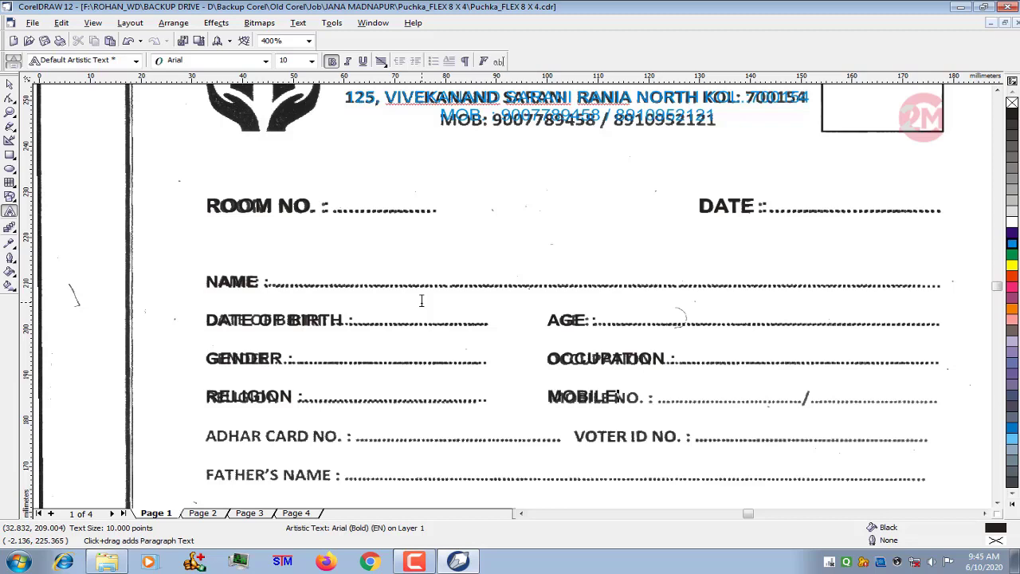
{"action": "type", "text": " NO. :"}
{"action": "type", "text": " NO."}
{"action": "type", "text": "........................"}
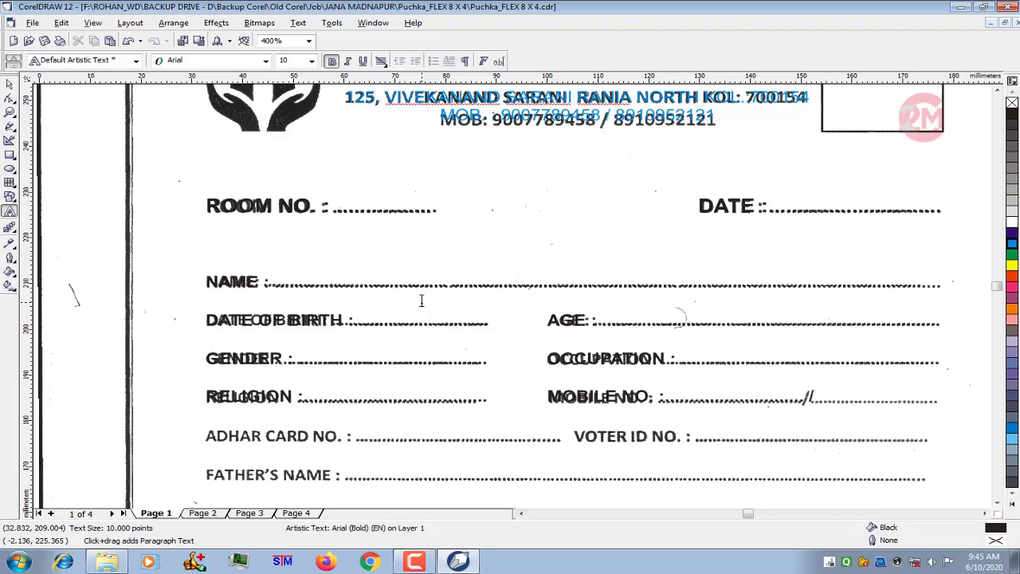
{"action": "type", "text": "............................"}
{"action": "type", "text": "ADHAR C"}
{"action": "type", "text": "ARD"}
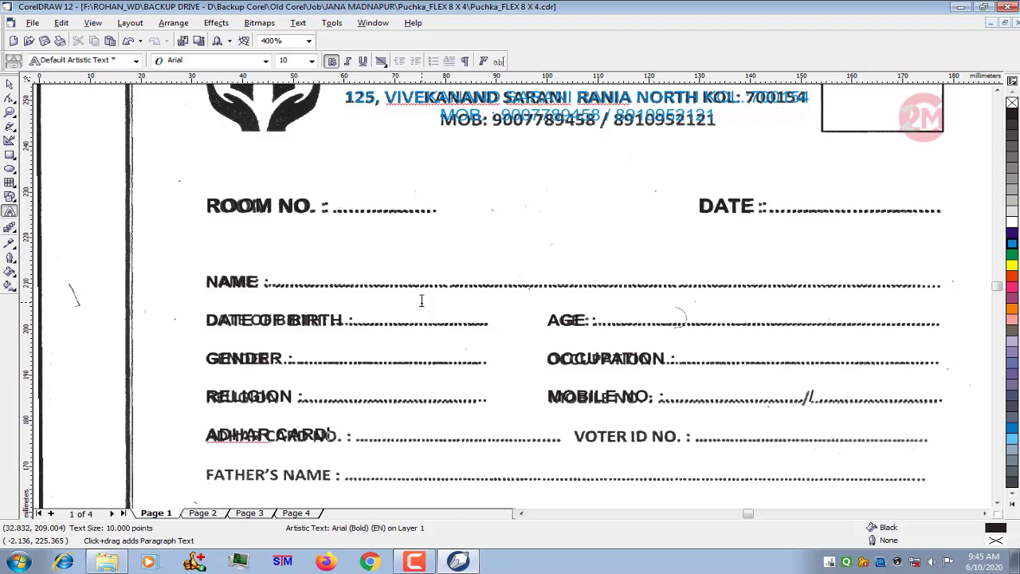
{"action": "type", "text": " NO. : .................................VOTER ID"}
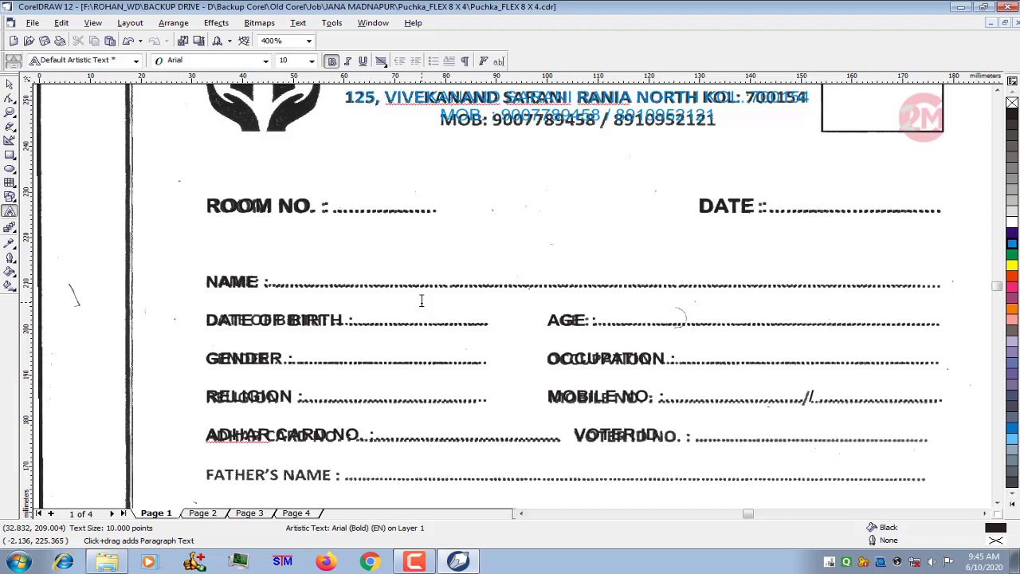
{"action": "type", "text": " NO. : ..............................."}
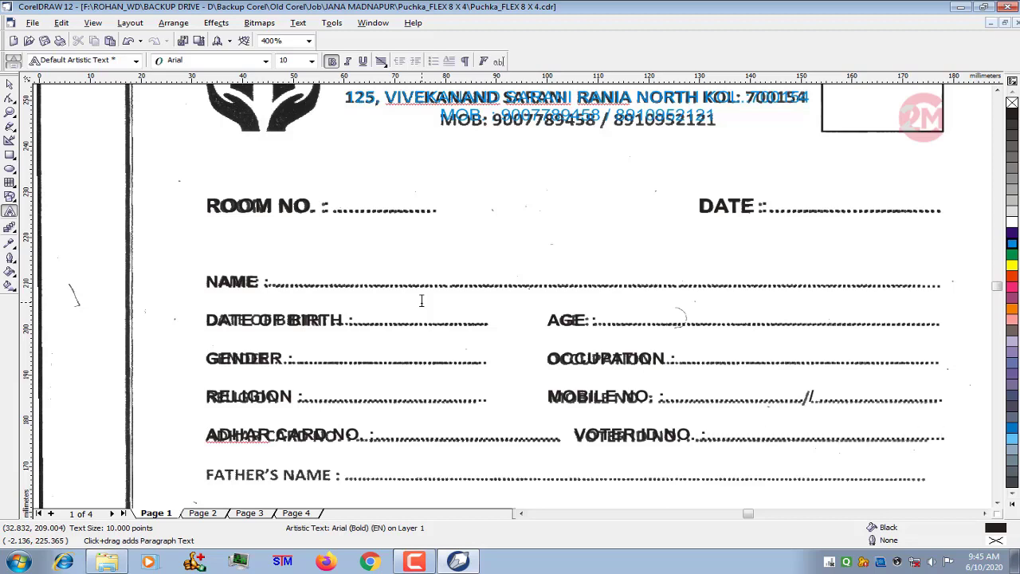
{"action": "type", "text": "FATHER'S NAME"}
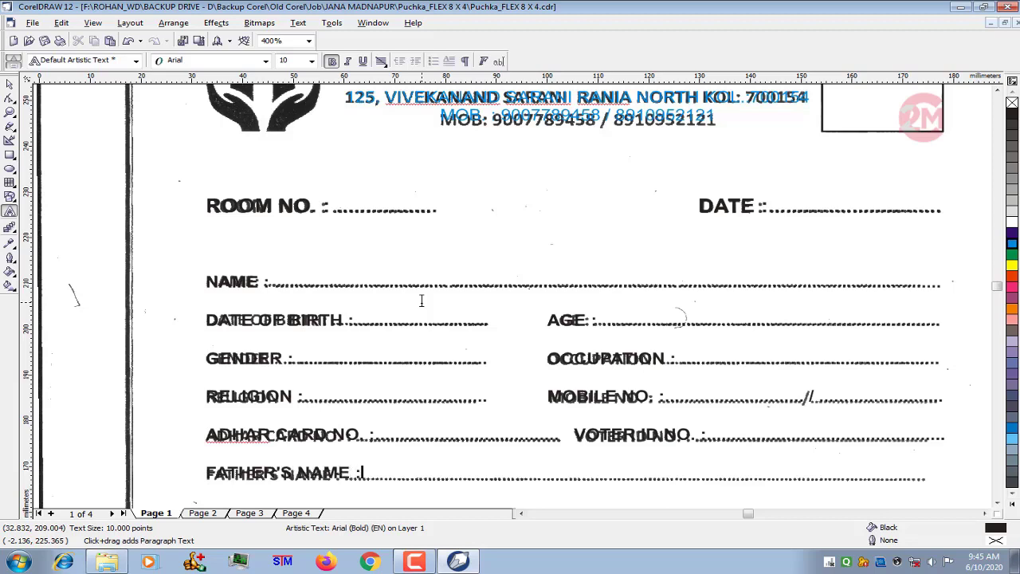
{"action": "type", "text": " : ..........................................................................................................................."}
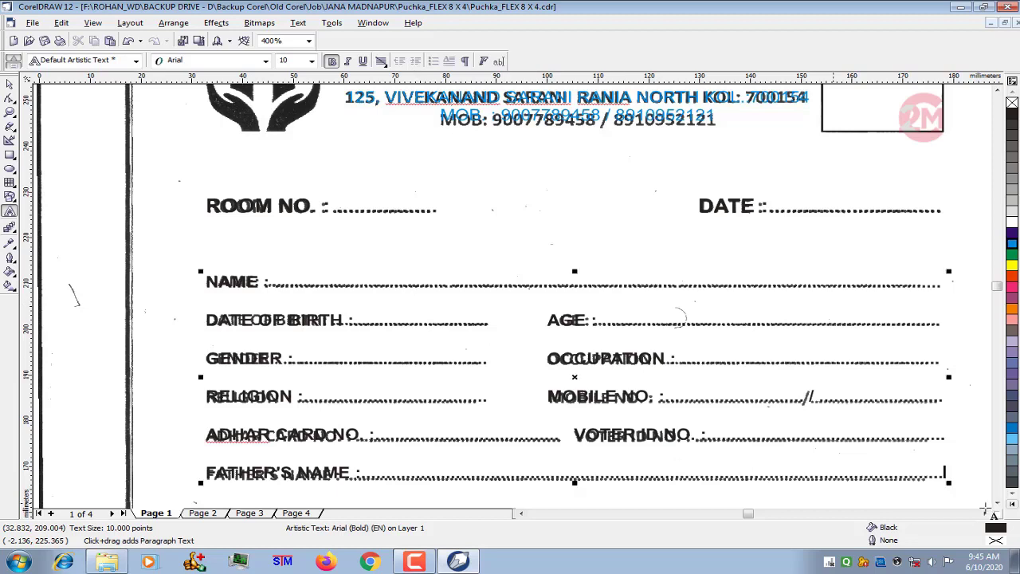
- Add a line "PERMANENT ADDRESS :" with a dotted leader, plus a second dotted line beneath it for the rest of the address
{"action": "scroll", "coordinate": [997, 505], "scroll_direction": "down", "scroll_amount": 5}
{"action": "scroll", "coordinate": [997, 506], "scroll_direction": "down", "scroll_amount": 3}
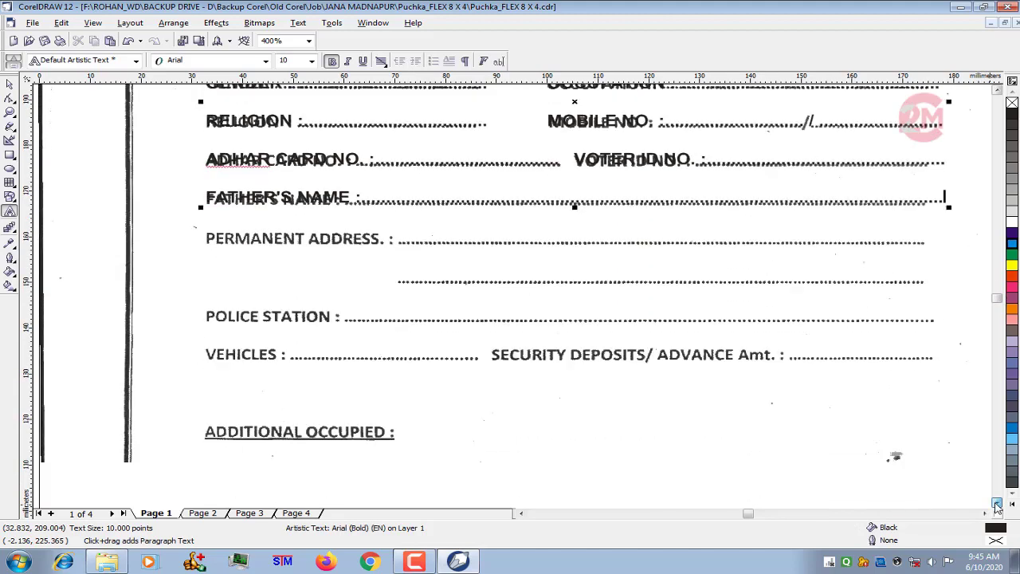
{"action": "scroll", "coordinate": [997, 503], "scroll_direction": "down", "scroll_amount": 1}
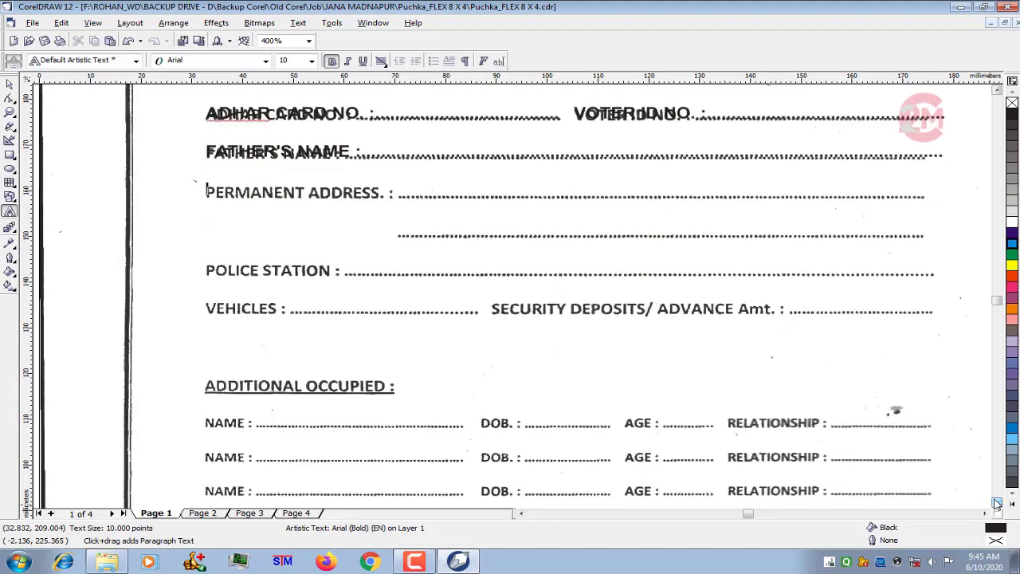
{"action": "type", "text": "PR"}
{"action": "type", "text": "ERMAN"}
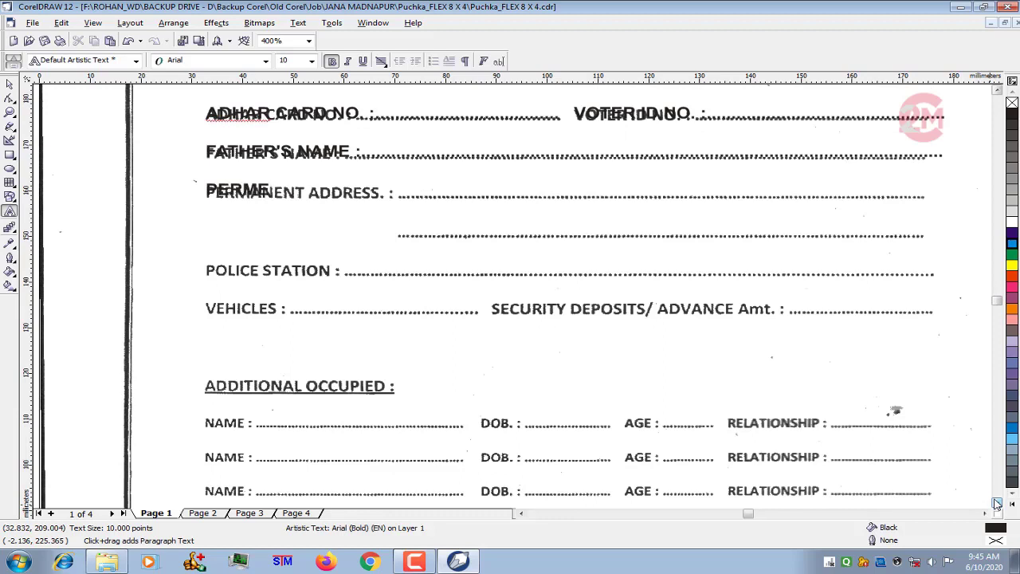
{"action": "type", "text": "ENT"}
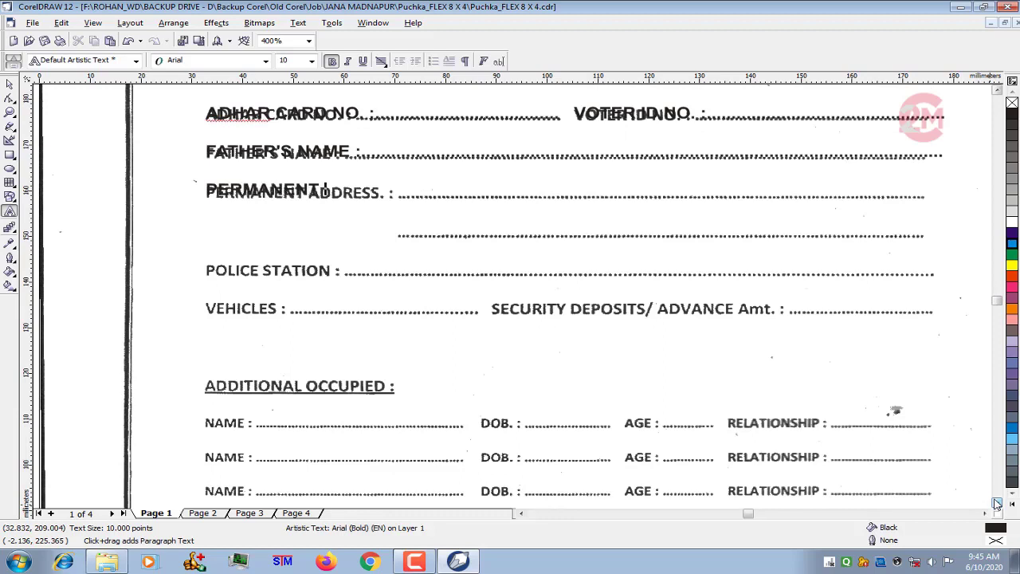
{"action": "type", "text": " ADDRESS :"}
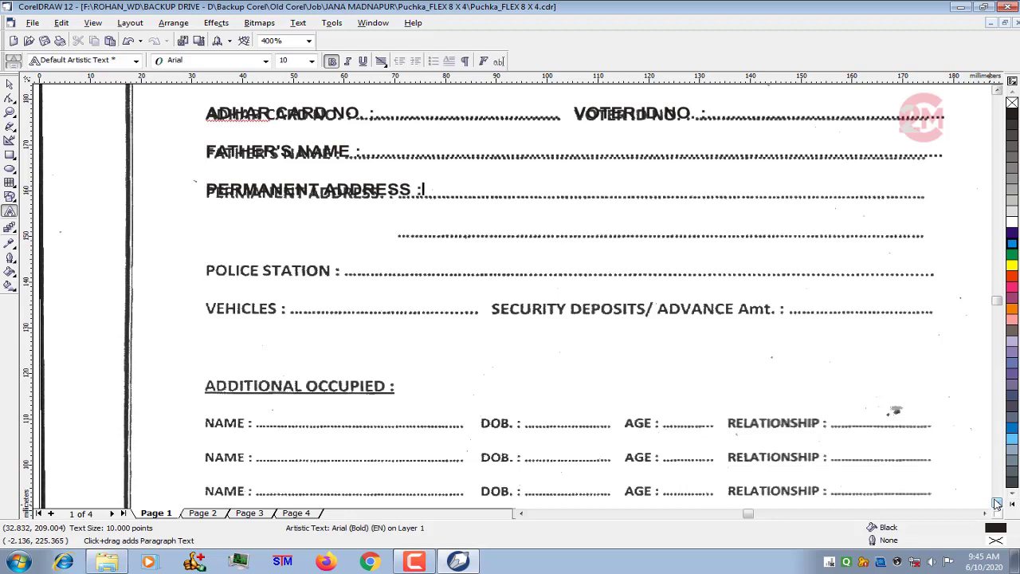
{"action": "type", "text": " ......................................................."}
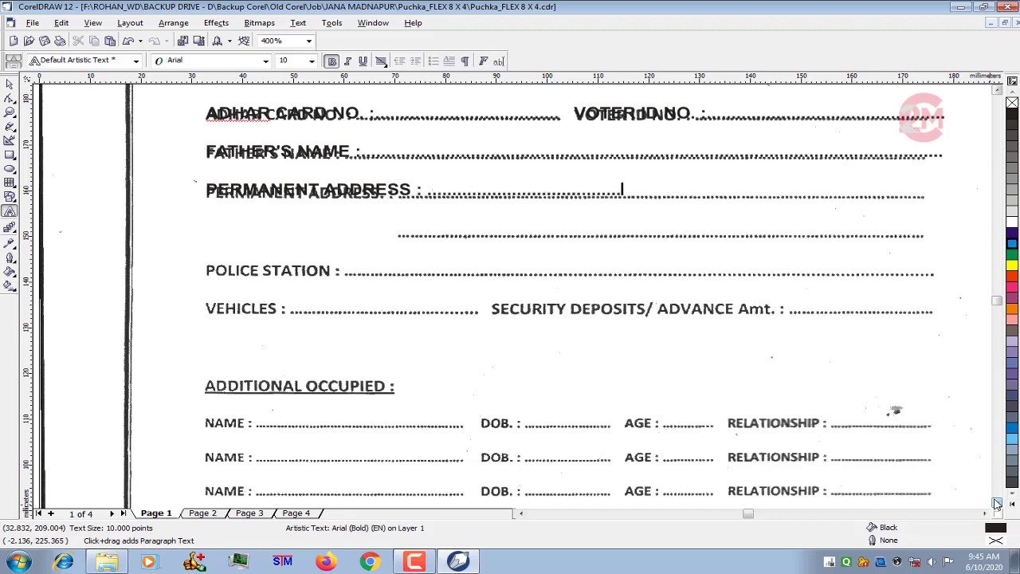
{"action": "type", "text": "...................................................."}
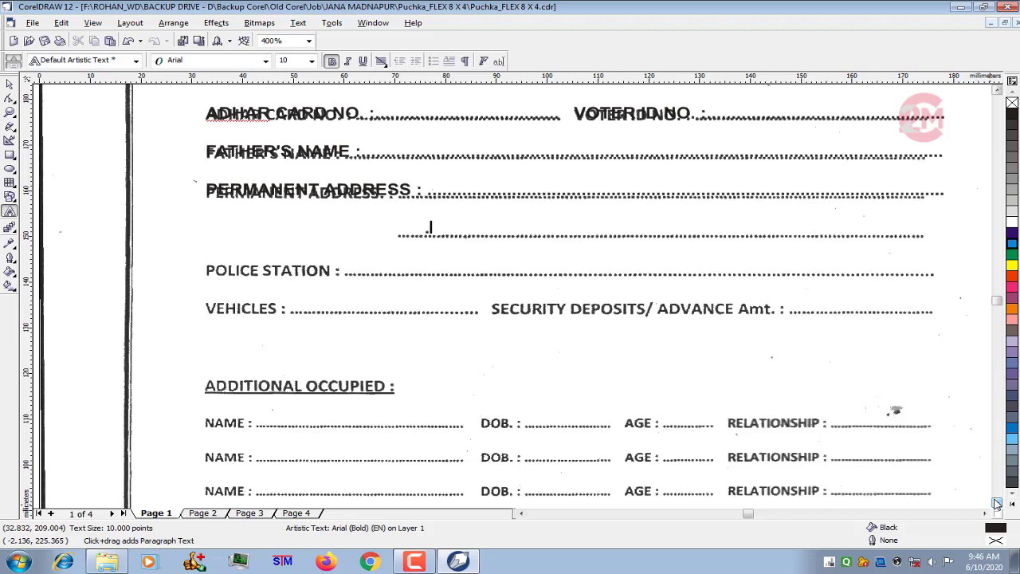
{"action": "type", "text": ".............................................................."}
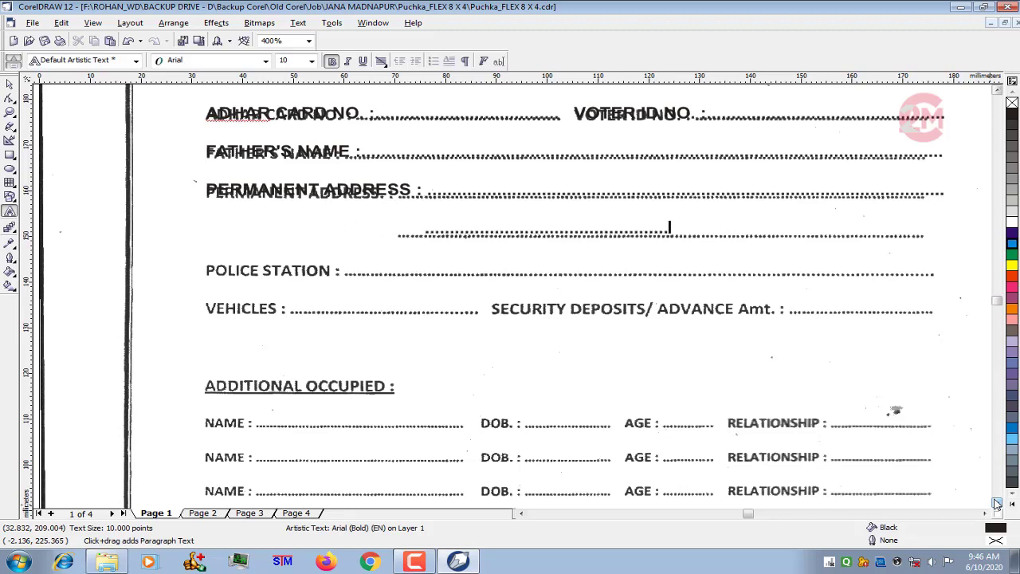
{"action": "type", "text": ".............................................................................................................................."}
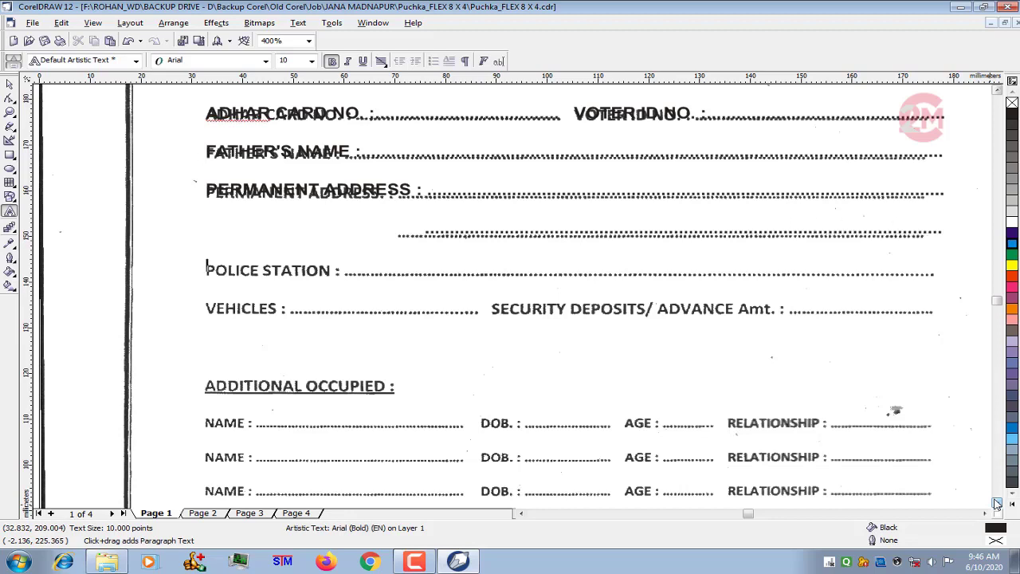
{"action": "type", "text": "POLICE"}
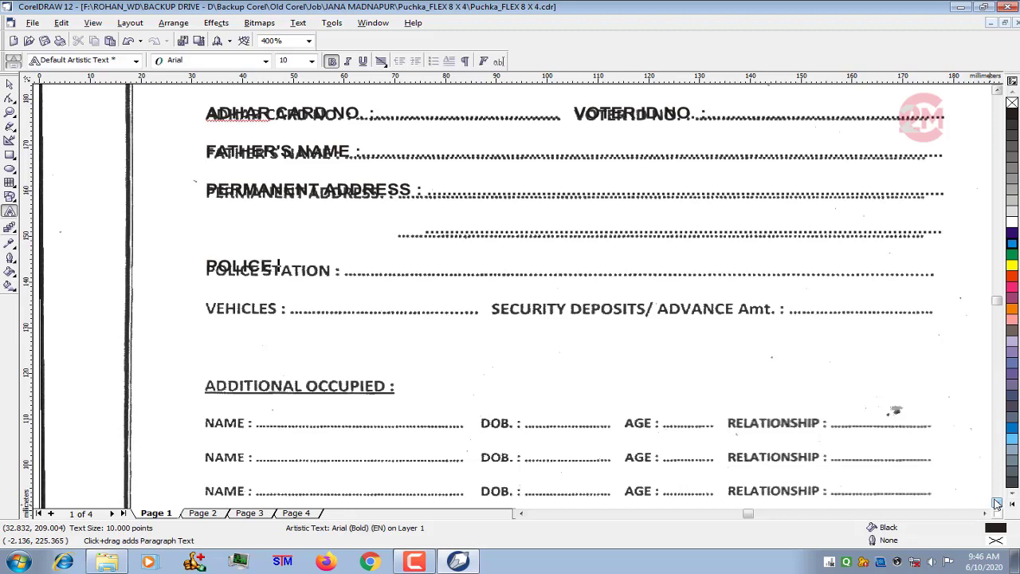
{"action": "type", "text": " STATIOIN :"}
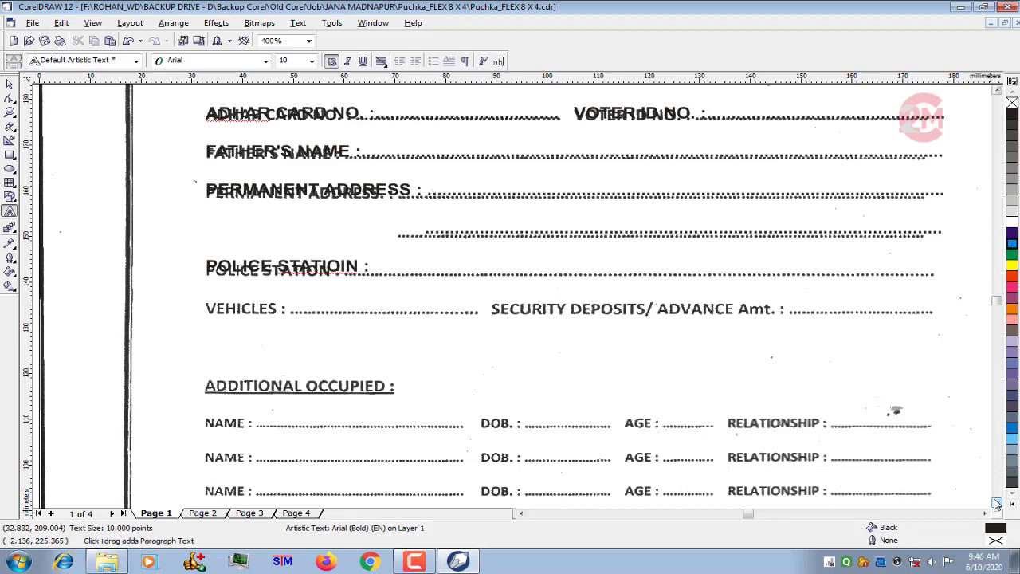
- Add a line "POLICE STATION :" with a dotted leader running to the end of the scanned row
{"action": "key", "text": "BackSpace"}
{"action": "key", "text": "BackSpace"}
{"action": "key", "text": "BackSpace"}
{"action": "key", "text": "BackSpace"}
{"action": "key", "text": "BackSpace"}
{"action": "key", "text": "BackSpace"}
{"action": "key", "text": "BackSpace"}
{"action": "key", "text": "BackSpace"}
{"action": "key", "text": "BackSpace"}
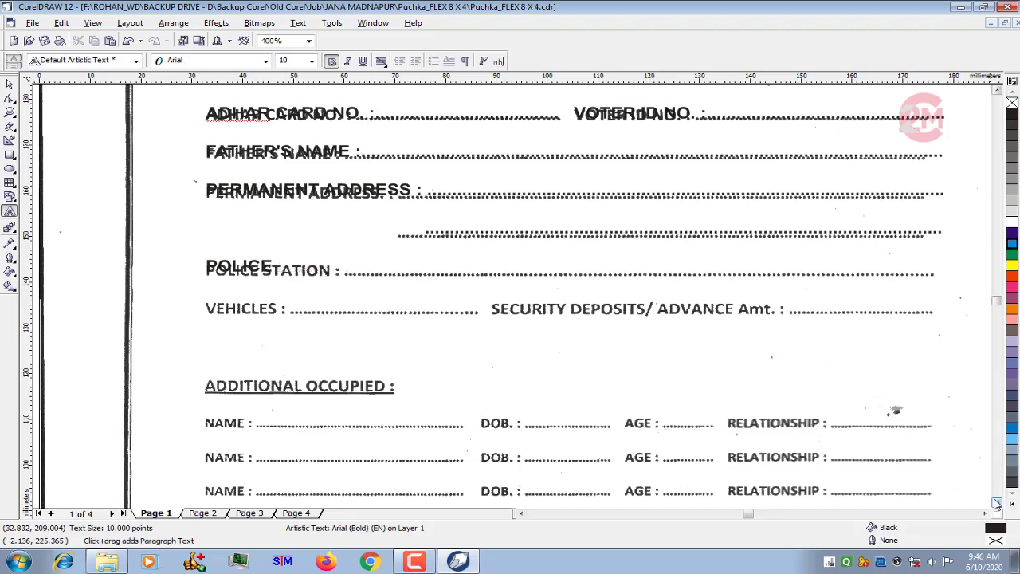
{"action": "type", "text": "STATIO"}
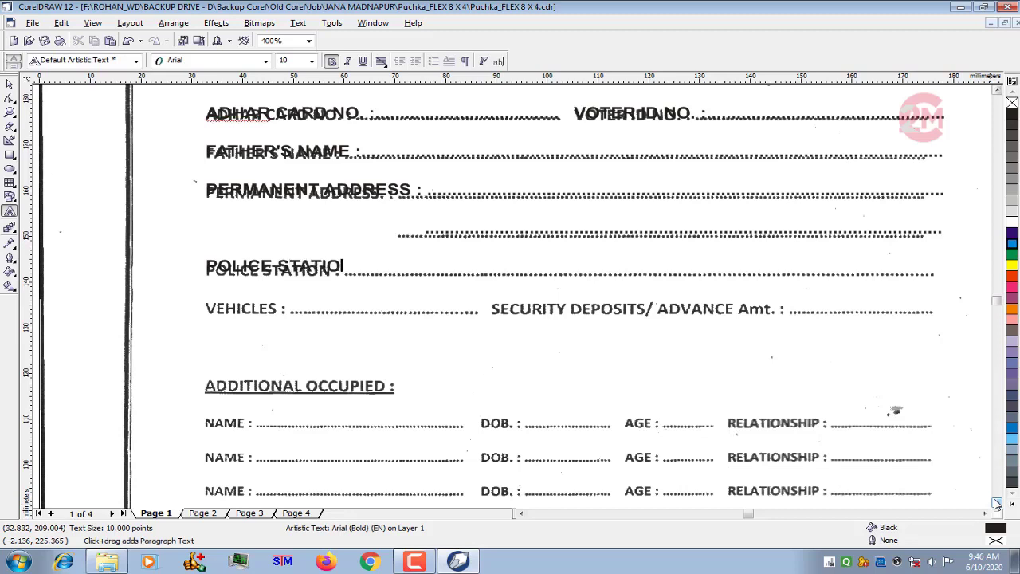
{"action": "type", "text": "N :................................................................................................................ "}
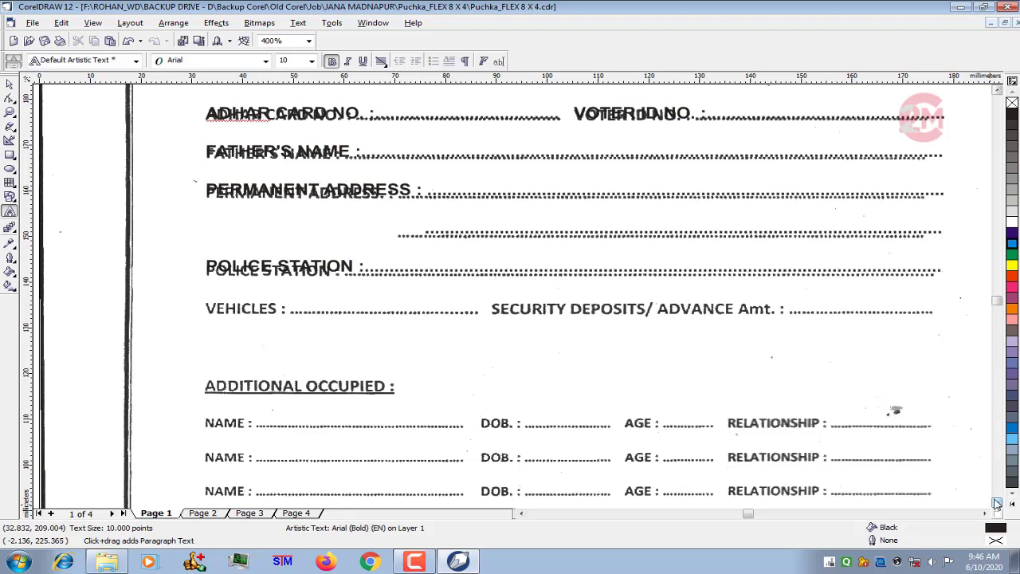
{"action": "type", "text": "VEHICLES :...............................   "}
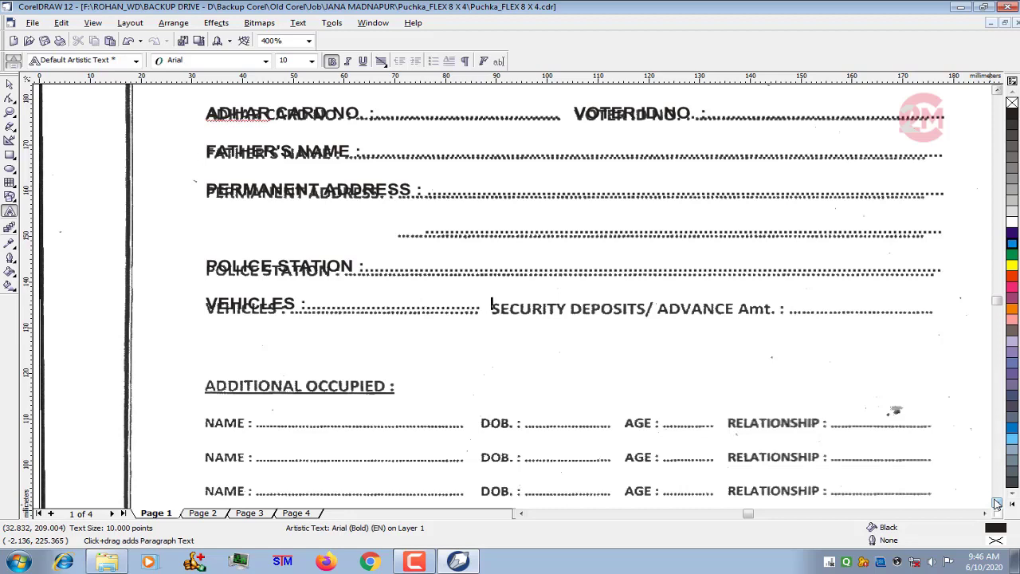
{"action": "type", "text": "SECURI"}
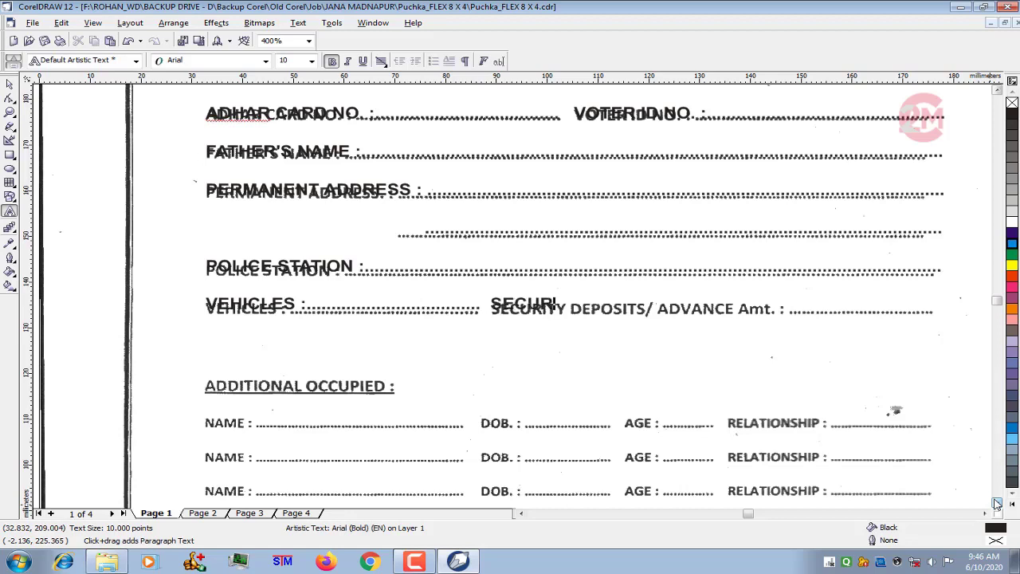
{"action": "type", "text": "TY DEPOSITE /"}
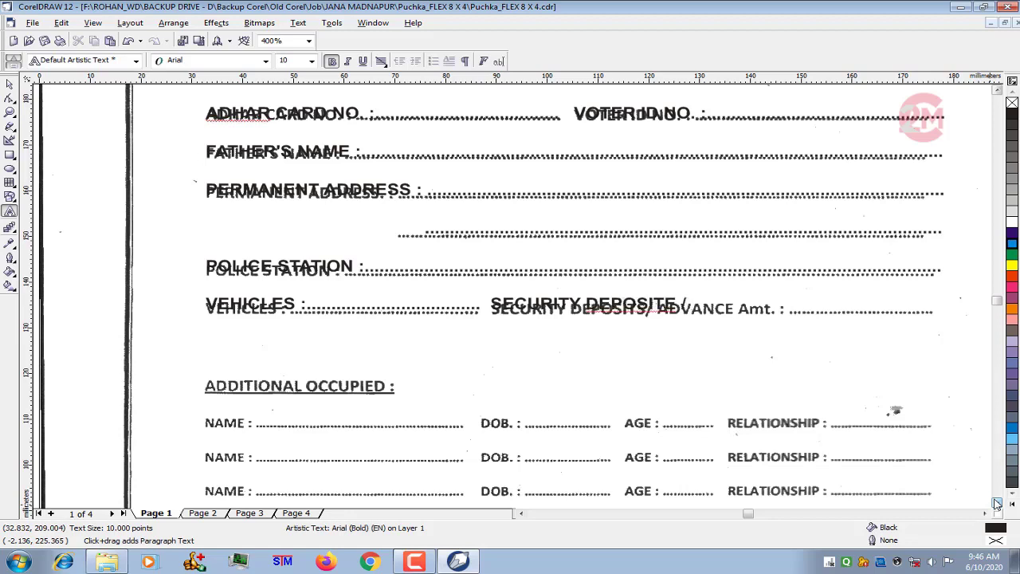
- Add a line with "VEHICLES :" and "SECURITY DEPOSITS / ADVANCE AMT.", each followed by a dotted leader over the scanned row
{"action": "key", "text": "BackSpace"}
{"action": "key", "text": "BackSpace"}
{"action": "key", "text": "BackSpace"}
{"action": "key", "text": "BackSpace"}
{"action": "key", "text": "BackSpace"}
{"action": "key", "text": "BackSpace"}
{"action": "key", "text": "BackSpace"}
{"action": "key", "text": "BackSpace"}
{"action": "key", "text": "BackSpace"}
{"action": "key", "text": "BackSpace"}
{"action": "key", "text": "BackSpace"}
{"action": "key", "text": "BackSpace"}
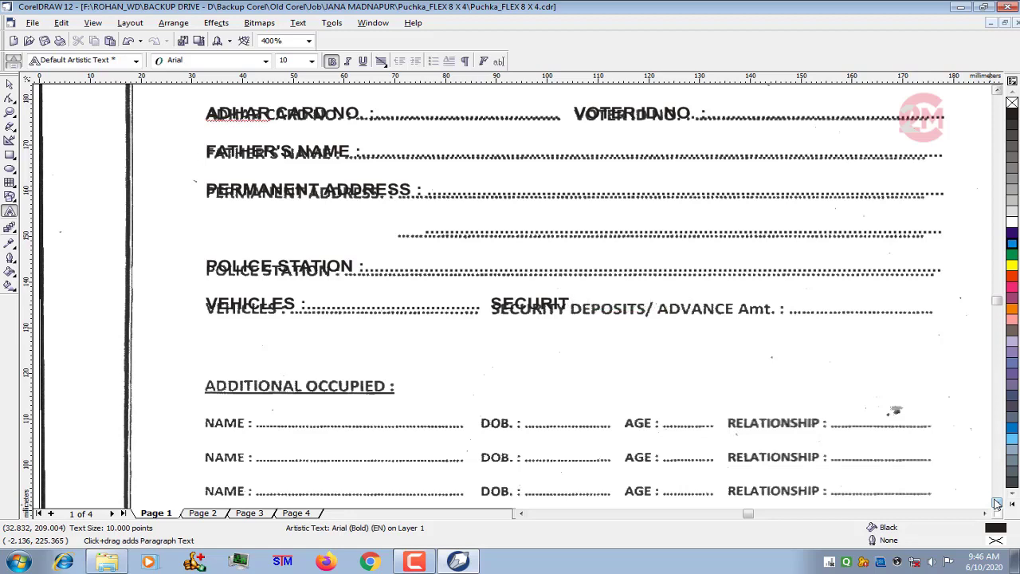
{"action": "type", "text": "Y DEPOSITS"}
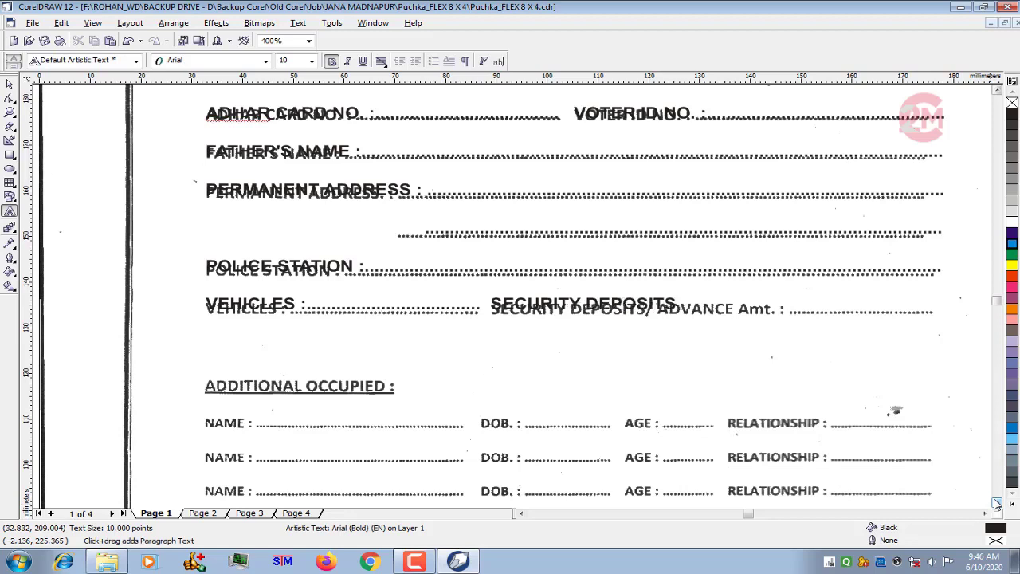
{"action": "type", "text": " / ADVANCE AMT"}
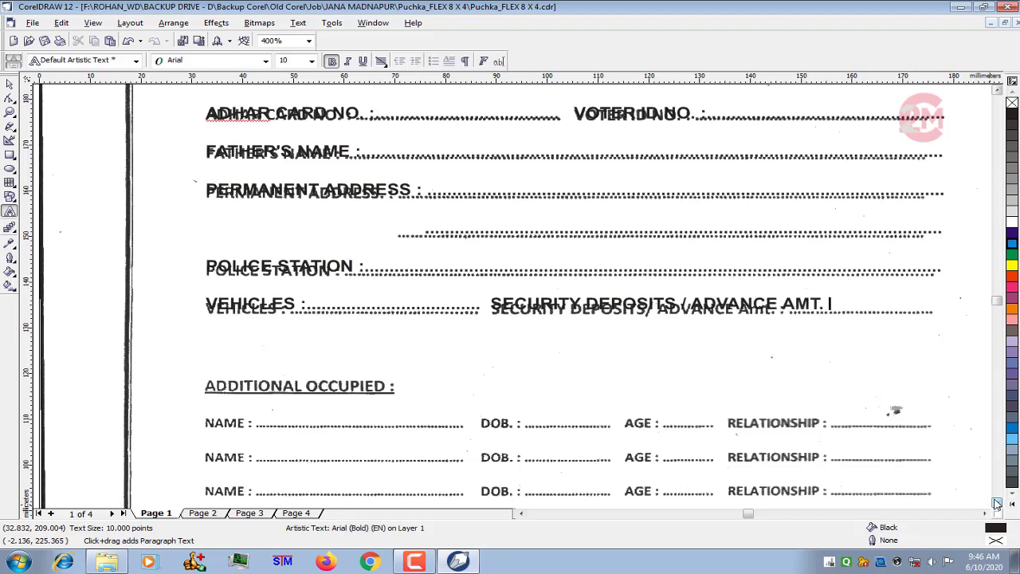
{"action": "type", "text": ". ..........................."}
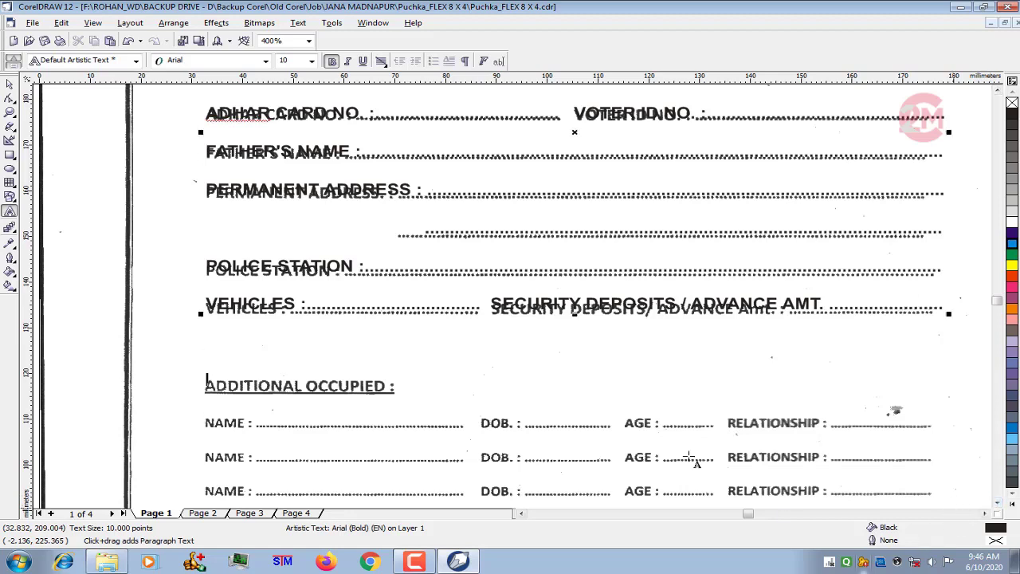
- Start a separate artistic text with placeholder letters "EW" just above the scanned "ADDITIONAL OCCUPIED" heading, set in Arial at 12 pt
{"action": "scroll", "coordinate": [368, 259], "scroll_direction": "down", "scroll_amount": 1}
{"action": "scroll", "coordinate": [375, 256], "scroll_direction": "down", "scroll_amount": 2}
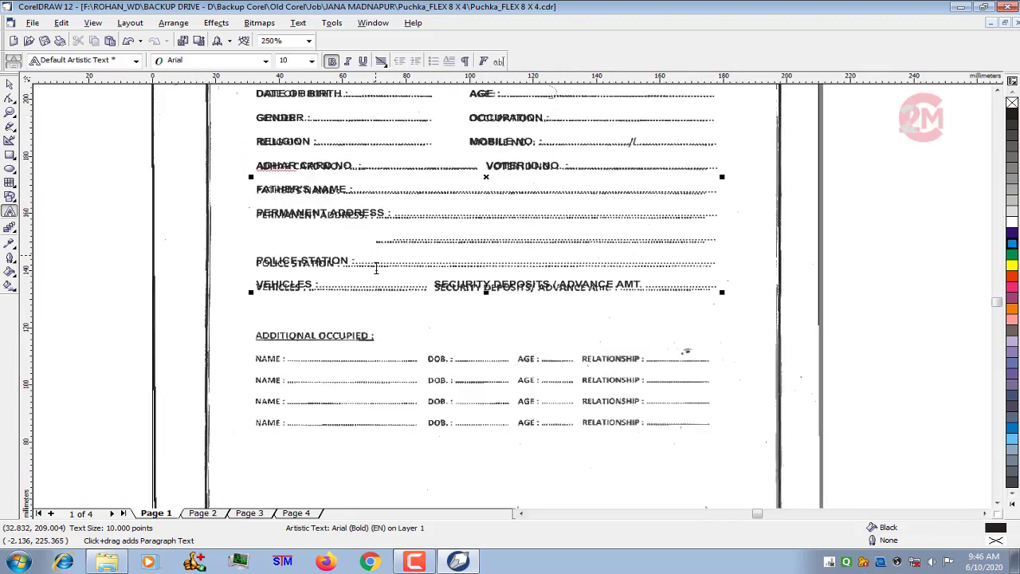
{"action": "scroll", "coordinate": [412, 345], "scroll_direction": "up", "scroll_amount": 1}
{"action": "scroll", "coordinate": [415, 403], "scroll_direction": "down", "scroll_amount": 3}
{"action": "key", "text": "ctrl+space"}
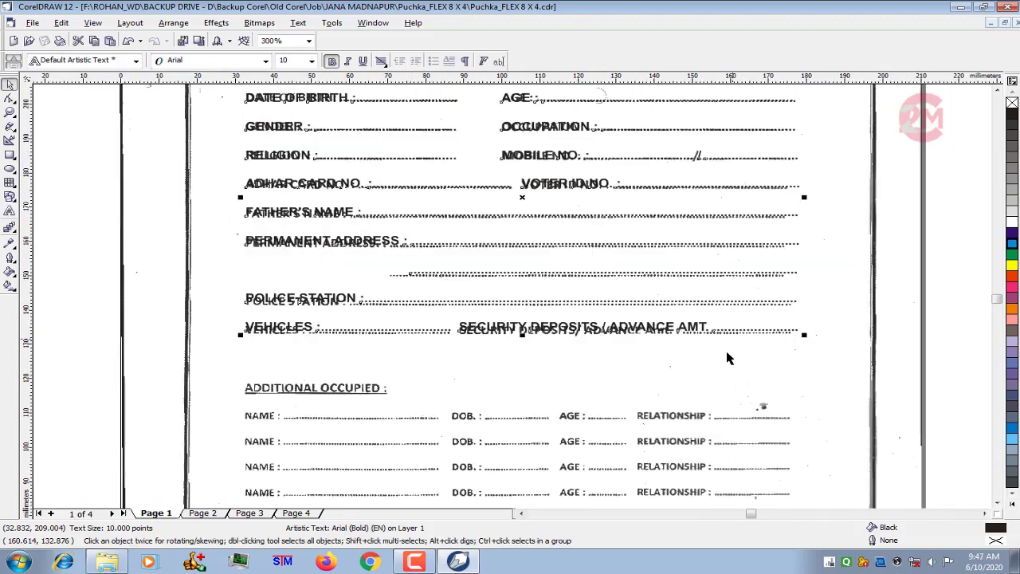
{"action": "scroll", "coordinate": [367, 315], "scroll_direction": "up", "scroll_amount": 4}
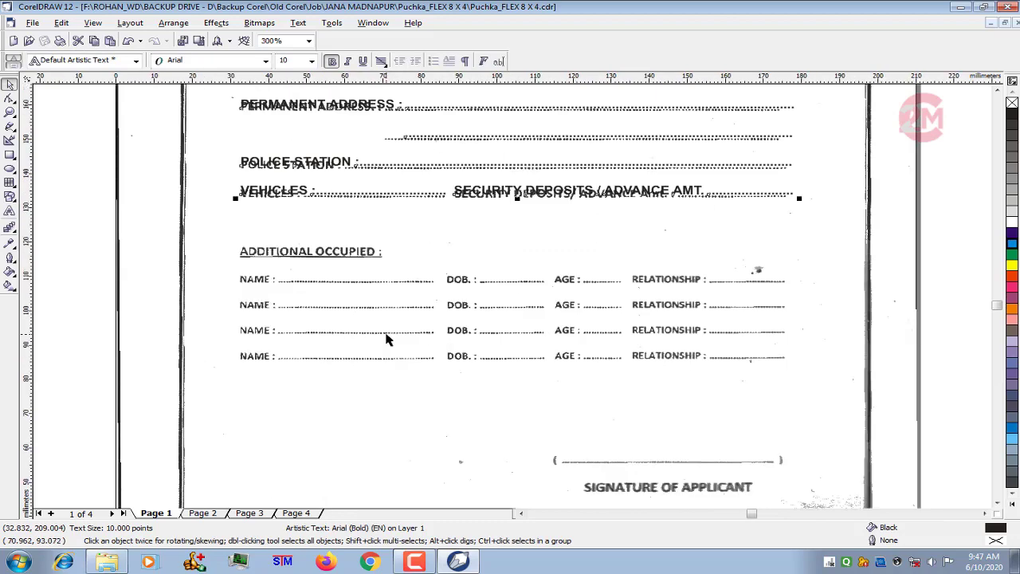
{"action": "left_click", "coordinate": [10, 211]}
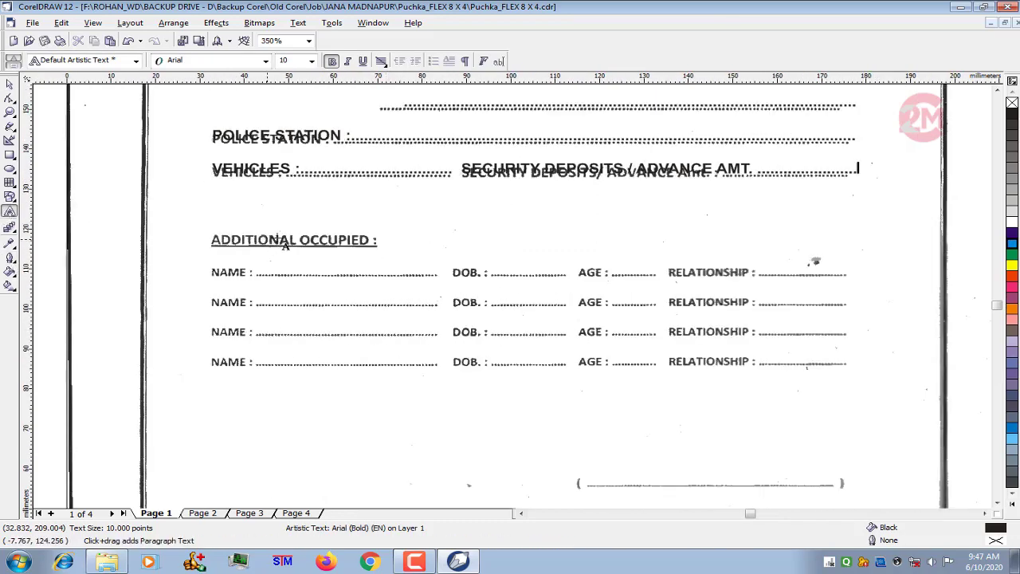
{"action": "left_click", "coordinate": [309, 203]}
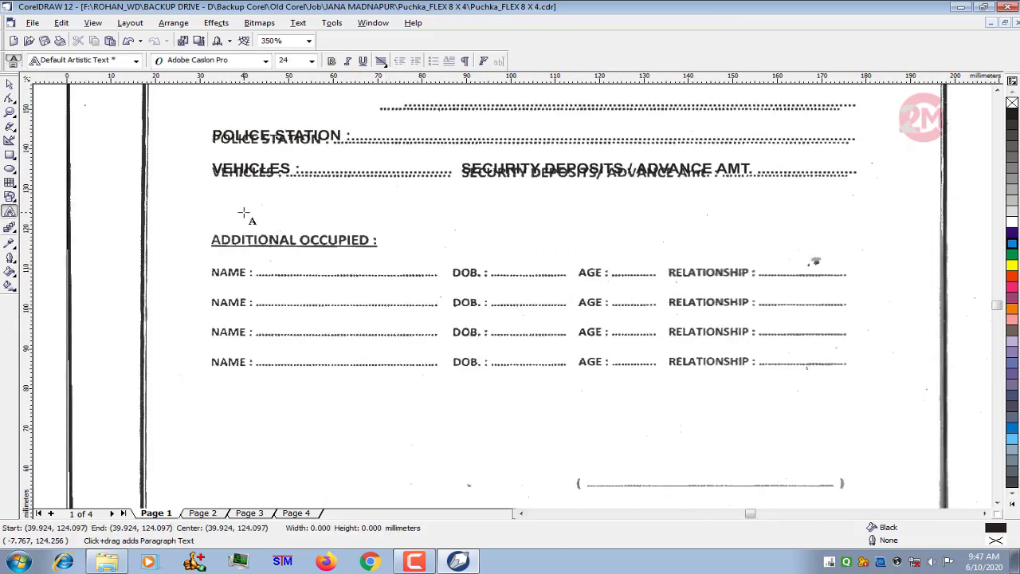
{"action": "left_click", "coordinate": [266, 60]}
{"action": "left_click", "coordinate": [230, 89]}
{"action": "scroll", "coordinate": [292, 298], "scroll_direction": "up", "scroll_amount": 1}
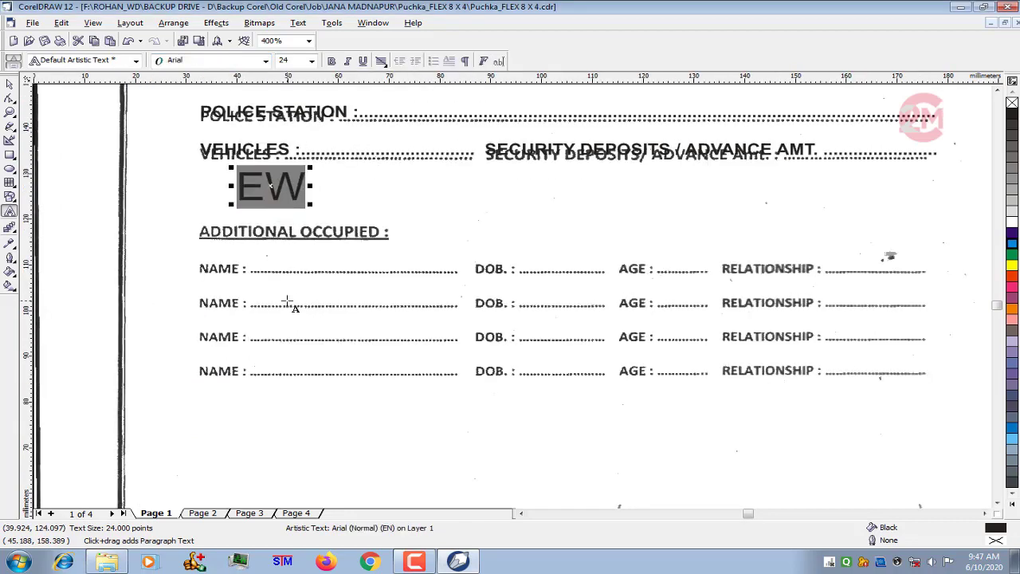
{"action": "left_click", "coordinate": [312, 62]}
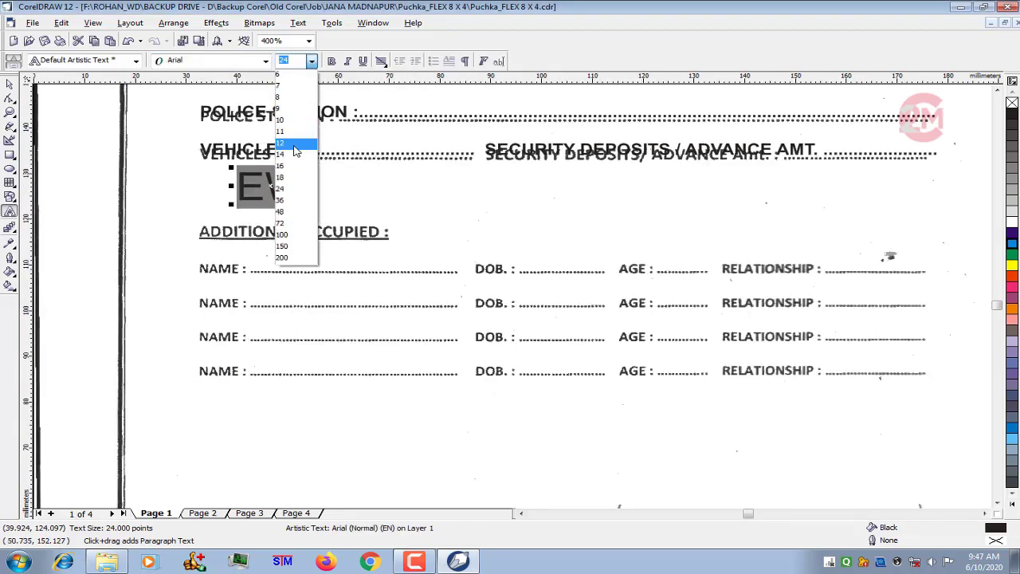
{"action": "left_click", "coordinate": [297, 150]}
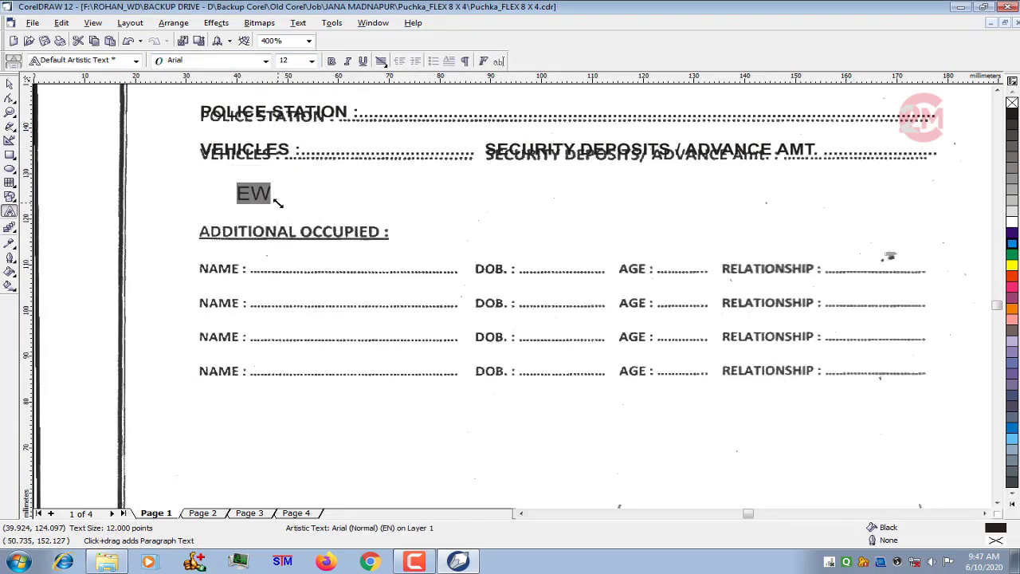
- Replace the placeholder letters with the heading text "ADDITIONAL OCCUPIED :"
{"action": "type", "text": "ADDITI"}
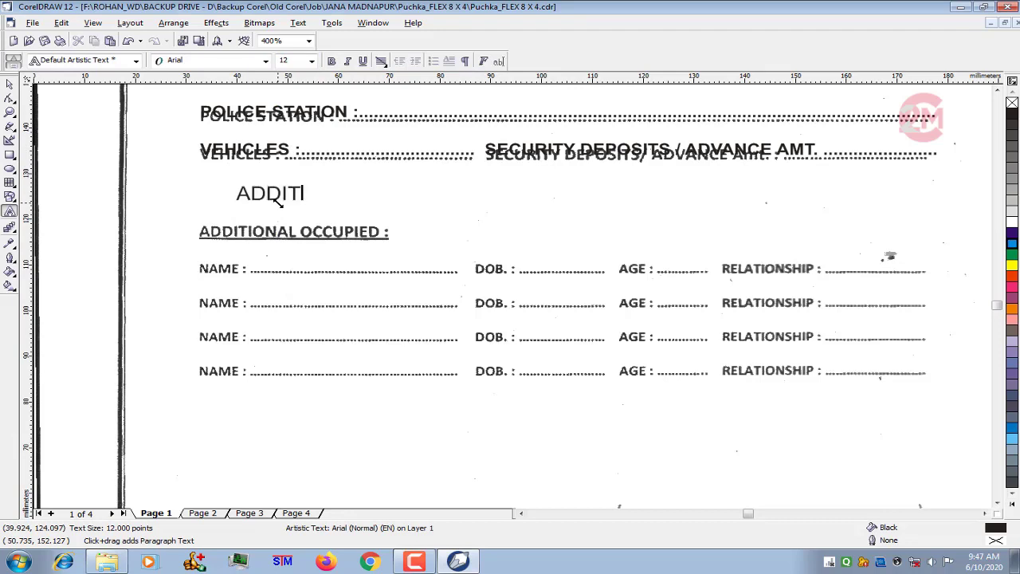
{"action": "type", "text": "ONAL OCCUPIED "}
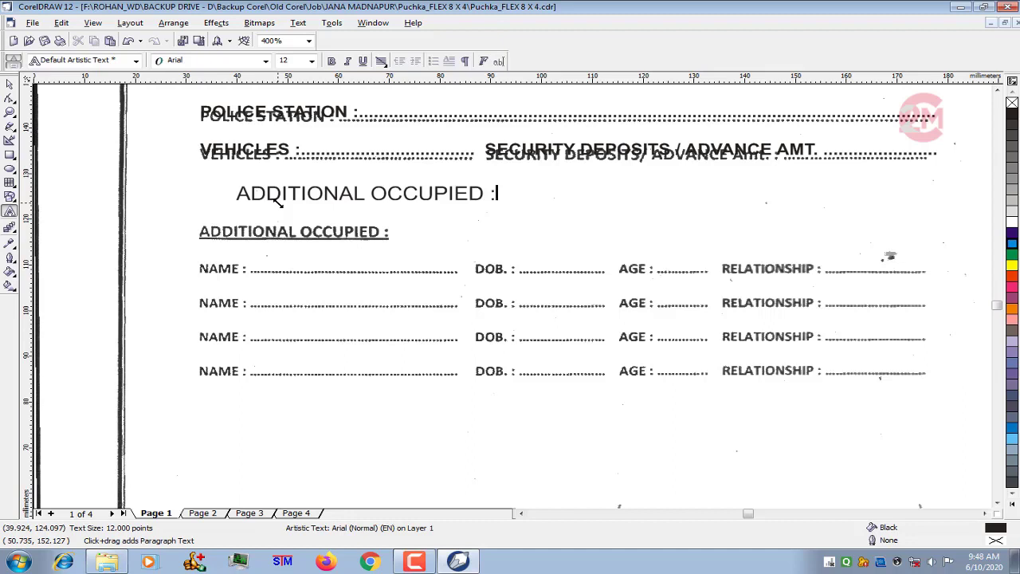
{"action": "type", "text": ":"}
- Format the whole "ADDITIONAL OCCUPIED :" heading as 10 pt bold
{"action": "key", "text": "ctrl+a"}
{"action": "left_click", "coordinate": [311, 61]}
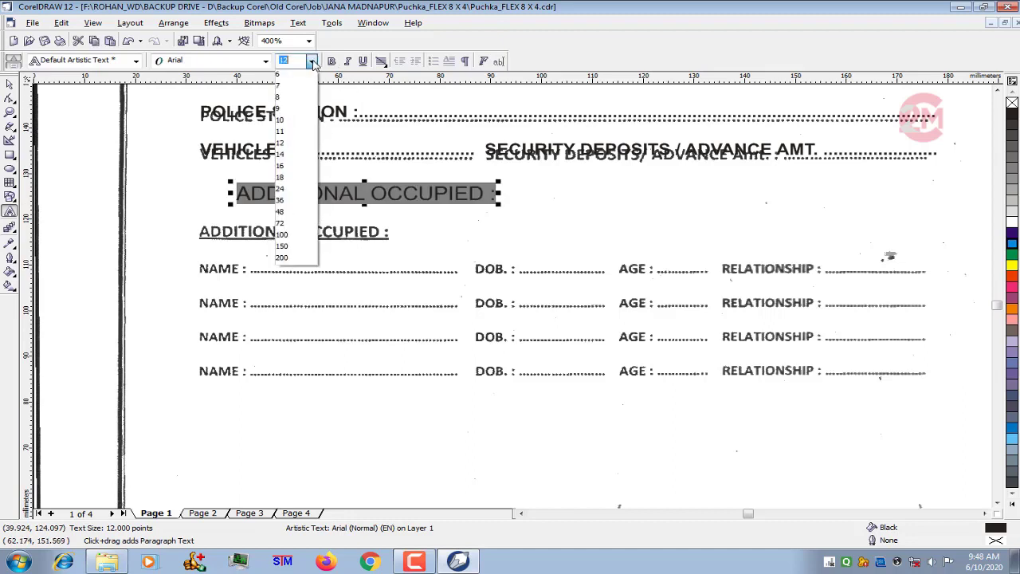
{"action": "left_click", "coordinate": [292, 125]}
{"action": "left_click", "coordinate": [331, 60]}
{"action": "scroll", "coordinate": [155, 171], "scroll_direction": "up", "scroll_amount": 1}
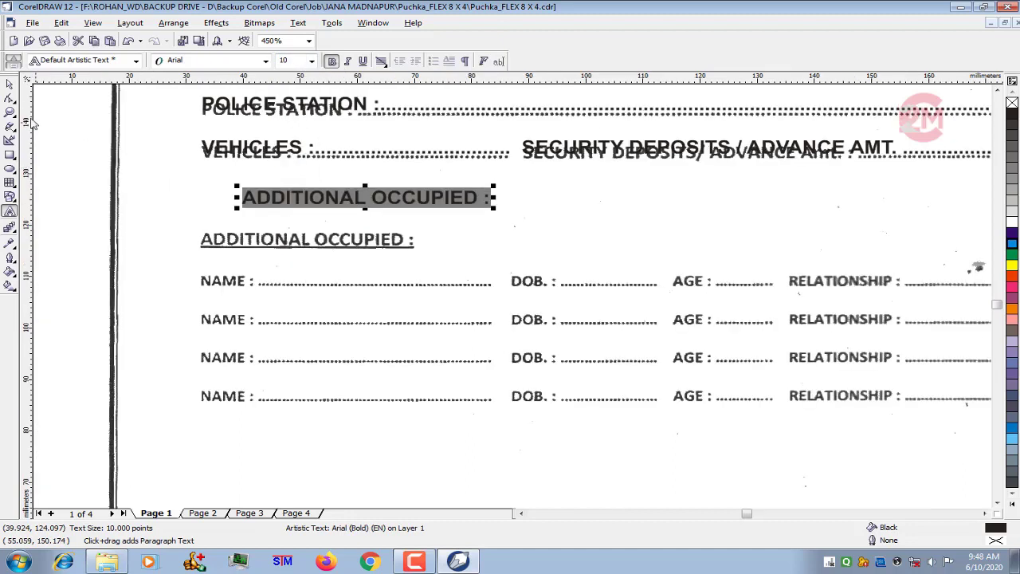
- Move the new "ADDITIONAL OCCUPIED :" heading onto its scanned counterpart and underline it
{"action": "left_click", "coordinate": [9, 83]}
{"action": "left_click_drag", "start_coordinate": [365, 197], "coordinate": [318, 239]}
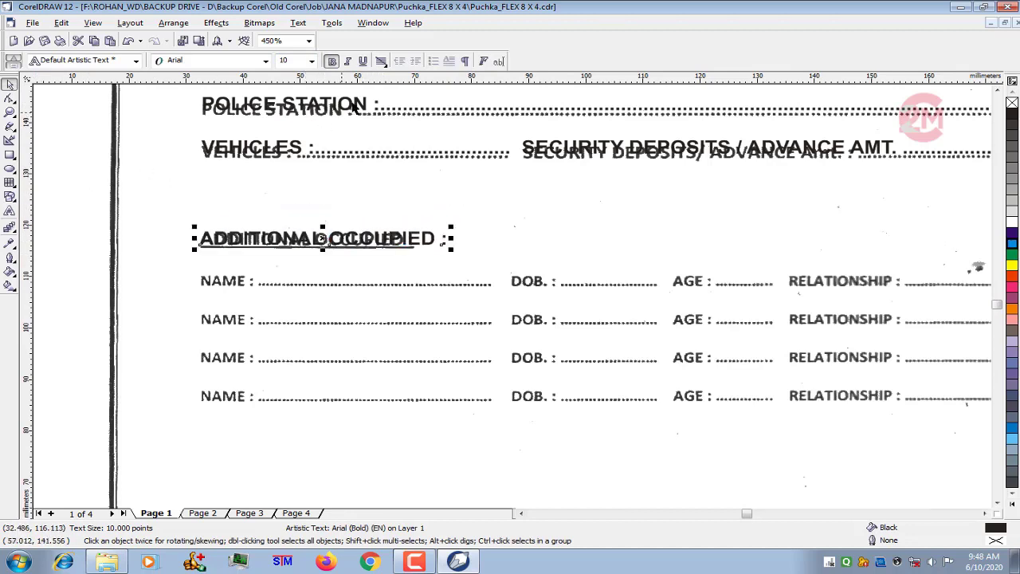
{"action": "left_click", "coordinate": [363, 60]}
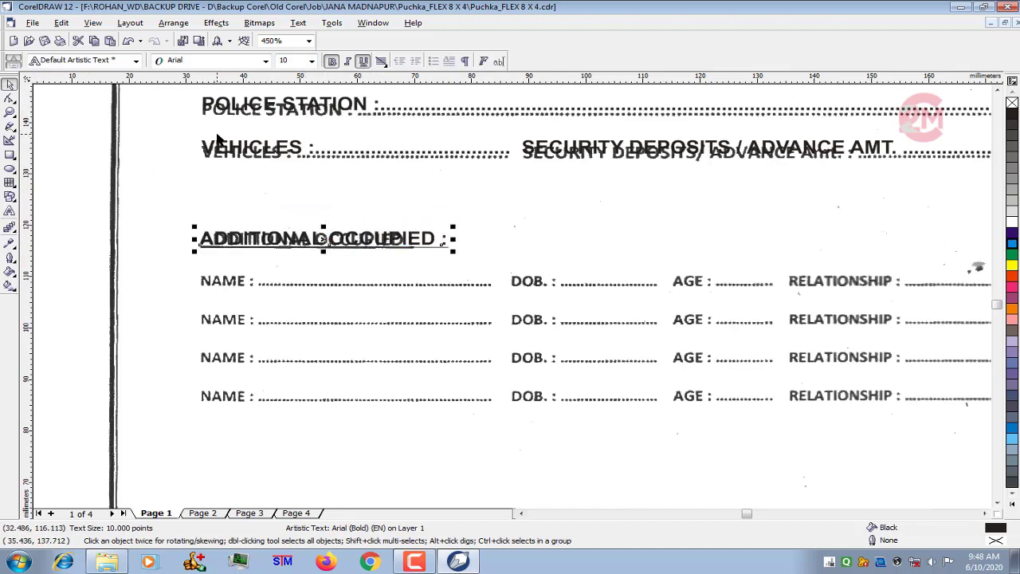
- Copy the "ADDITIONAL OCCUPIED :" heading to just below the fourth scanned NAME row and remove the copy's underline
{"action": "scroll", "coordinate": [215, 205], "scroll_direction": "down", "scroll_amount": 2}
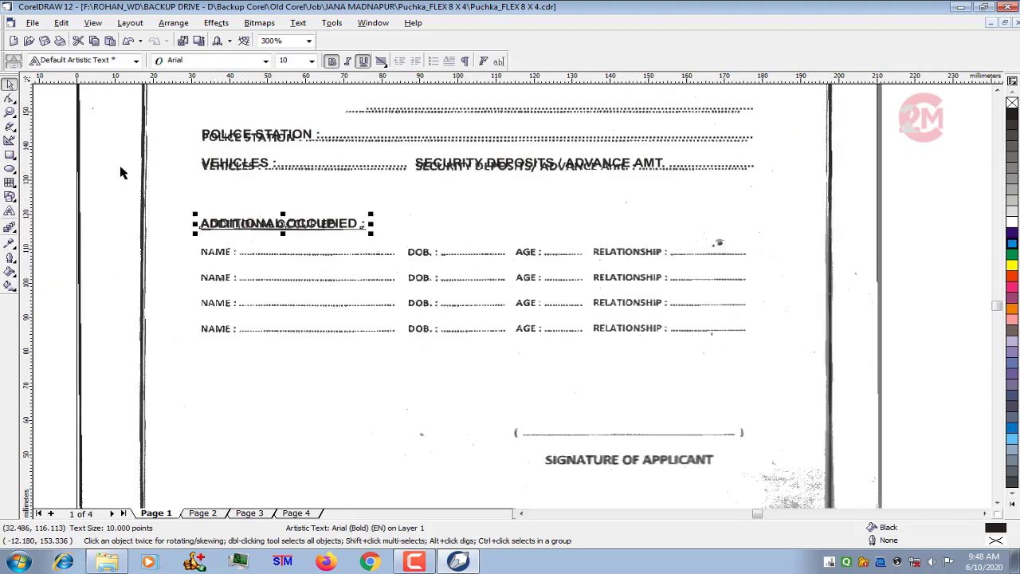
{"action": "left_click_drag", "start_coordinate": [282, 224], "coordinate": [286, 361]}
{"action": "right_click", "coordinate": [286, 361]}
{"action": "left_click", "coordinate": [9, 212]}
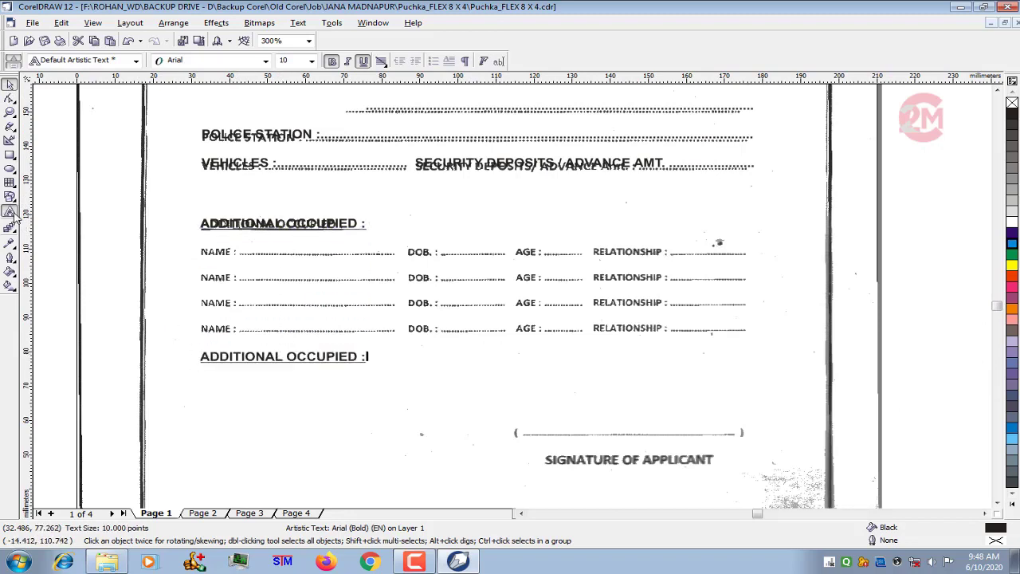
{"action": "key", "text": "ctrl+a"}
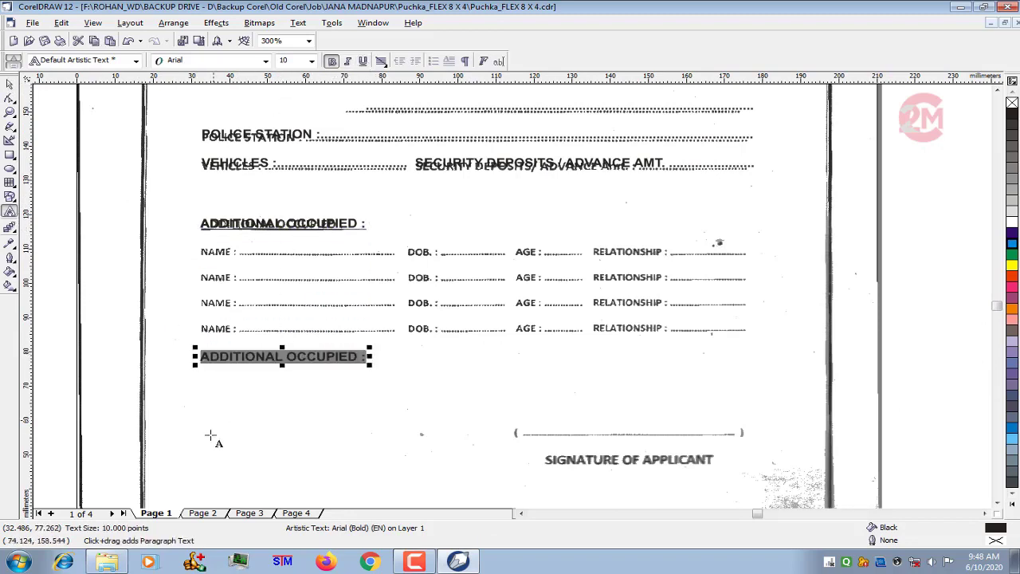
{"action": "scroll", "coordinate": [211, 435], "scroll_direction": "up", "scroll_amount": 1}
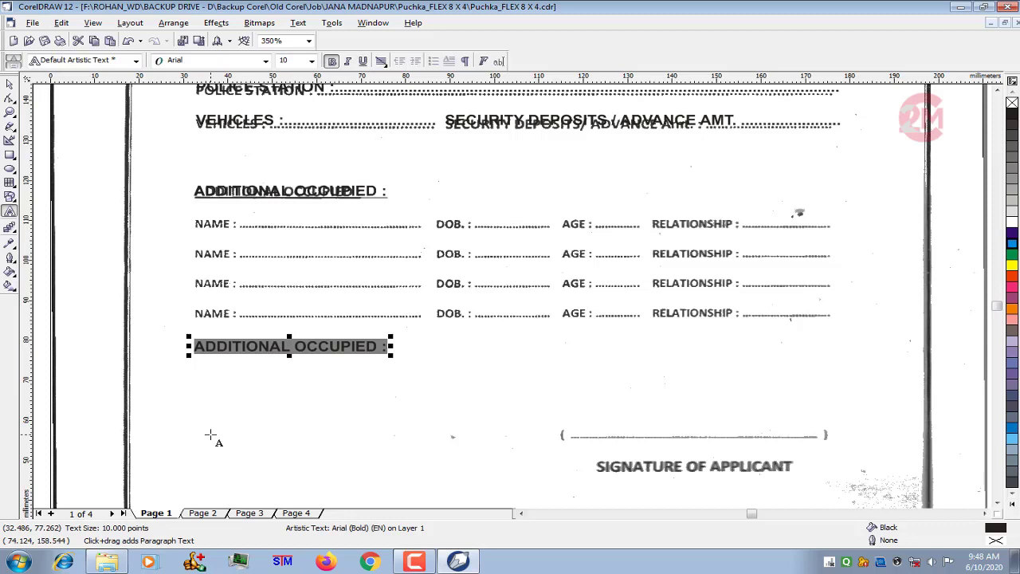
- Replace the copied heading's text with "NAME :" and "DOB. :", each followed by a dotted leader
{"action": "type", "text": "NAME : ....."}
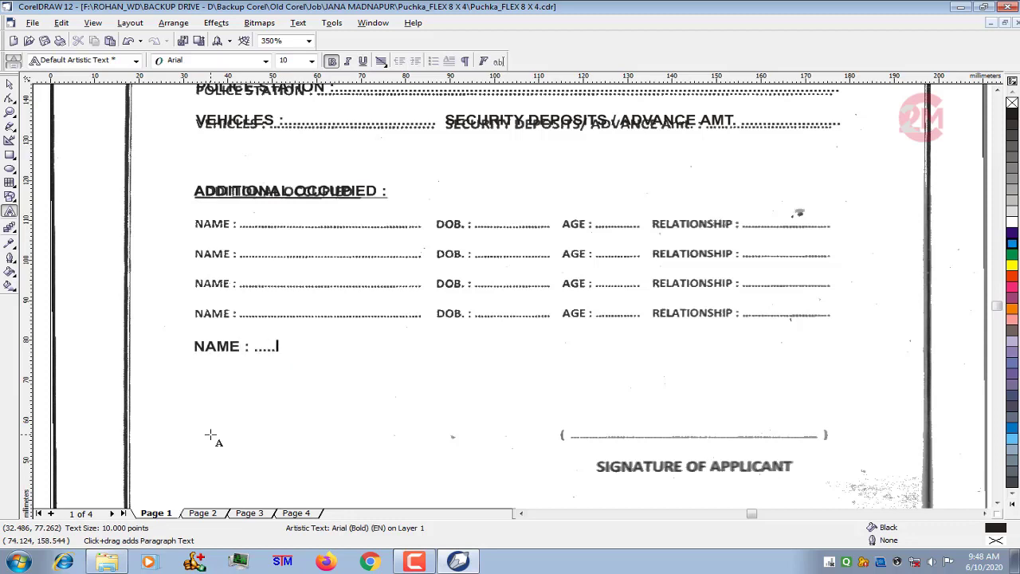
{"action": "type", "text": "................................ DO"}
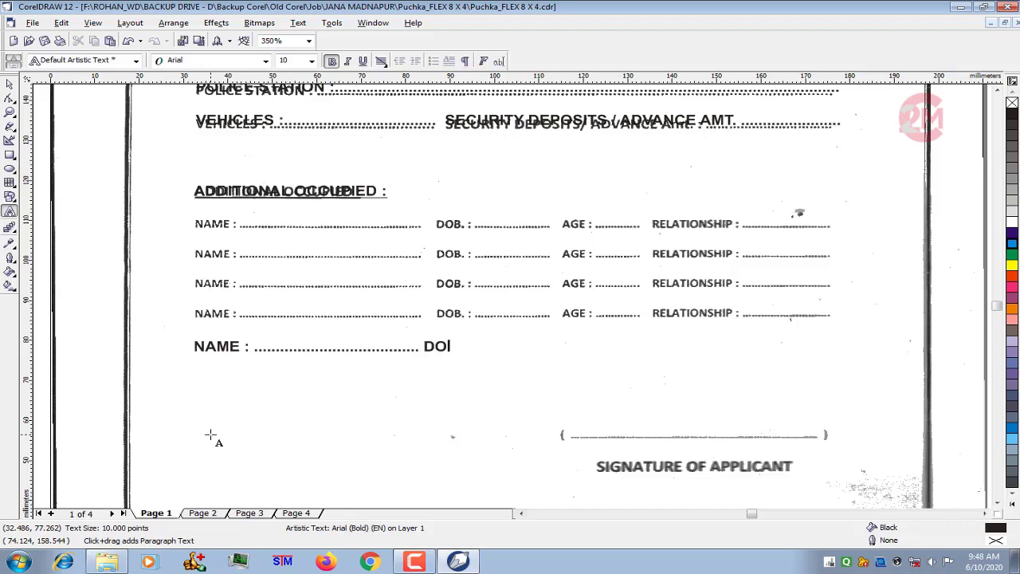
{"action": "type", "text": "B. : ..............................AG"}
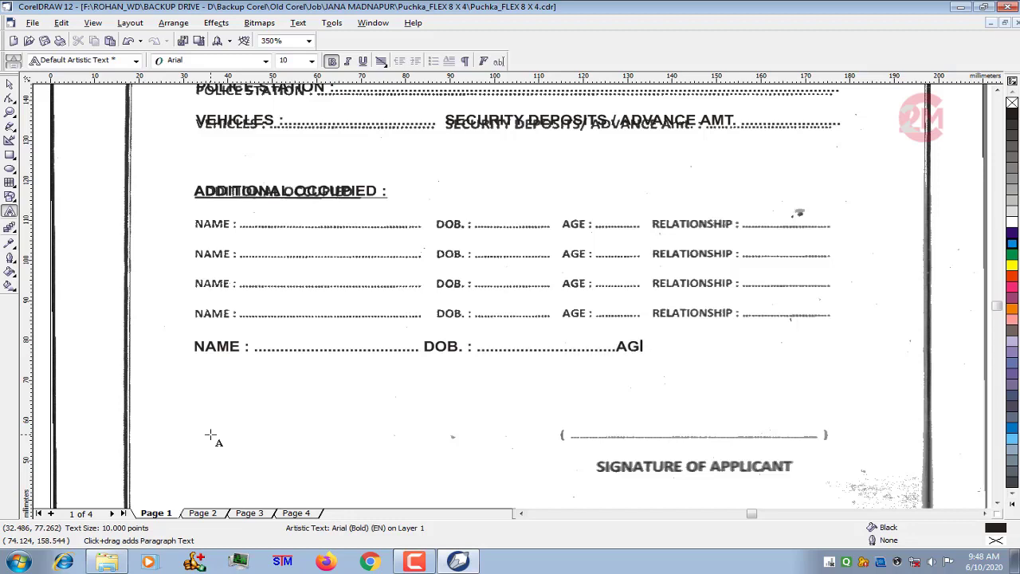
- Complete the row with "AGE :" and "RELATIONSHIP :", each followed by a dotted leader
{"action": "key", "text": "Right"}
{"action": "type", "text": "E "}
{"action": "type", "text": ": ...................."}
{"action": "type", "text": " REL"}
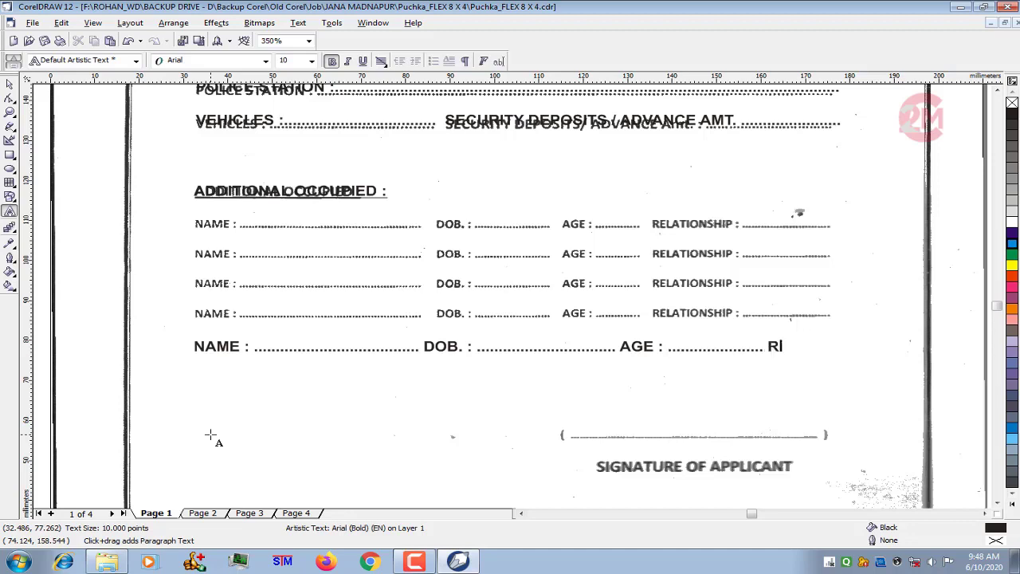
{"action": "type", "text": "ATIONSHIP :."}
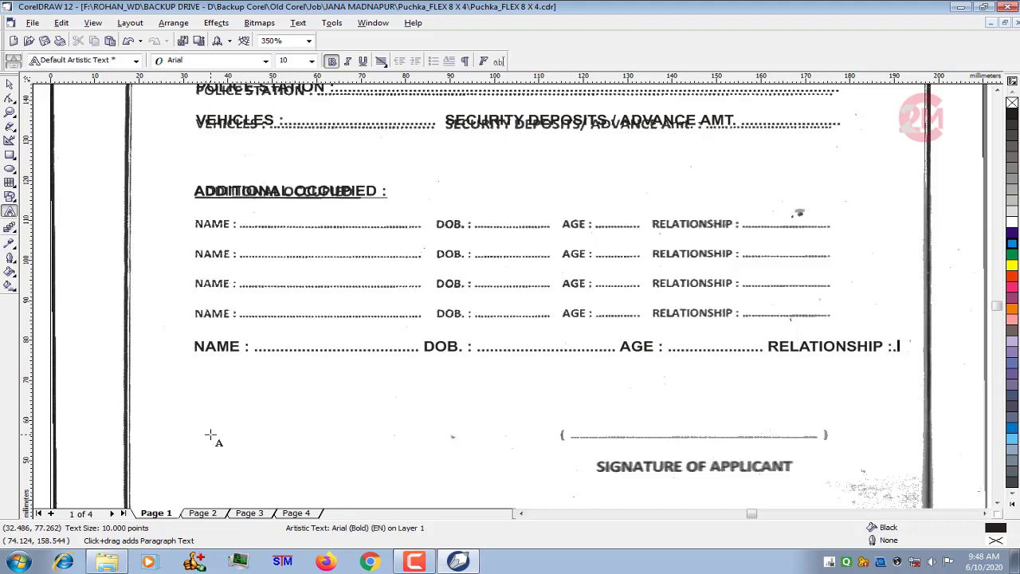
{"action": "type", "text": "................."}
- Centre the new NAME row horizontally on the scanned bitmap
{"action": "scroll", "coordinate": [323, 221], "scroll_direction": "down", "scroll_amount": 3}
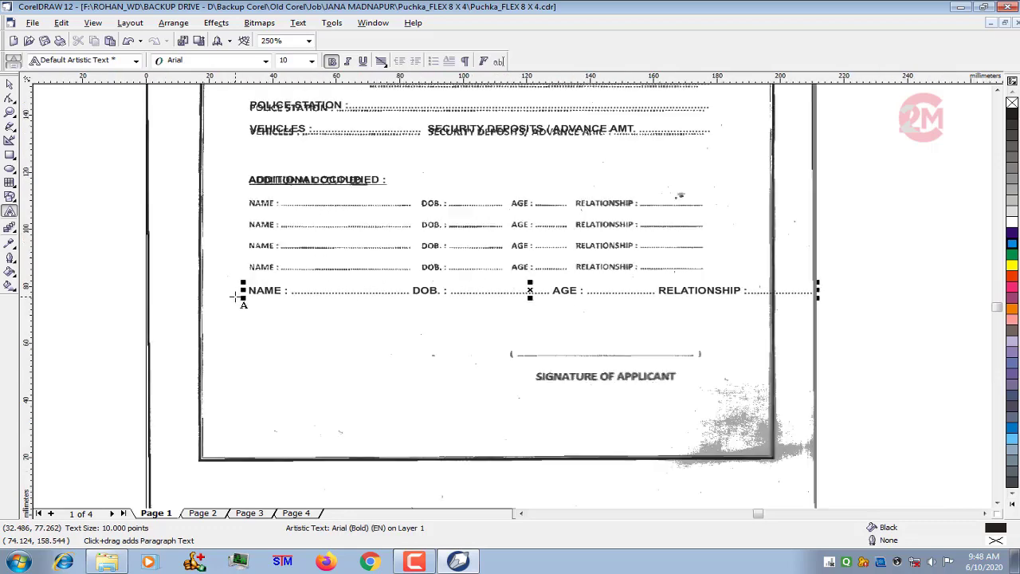
{"action": "left_click", "coordinate": [9, 84]}
{"action": "scroll", "coordinate": [302, 261], "scroll_direction": "up", "scroll_amount": 1}
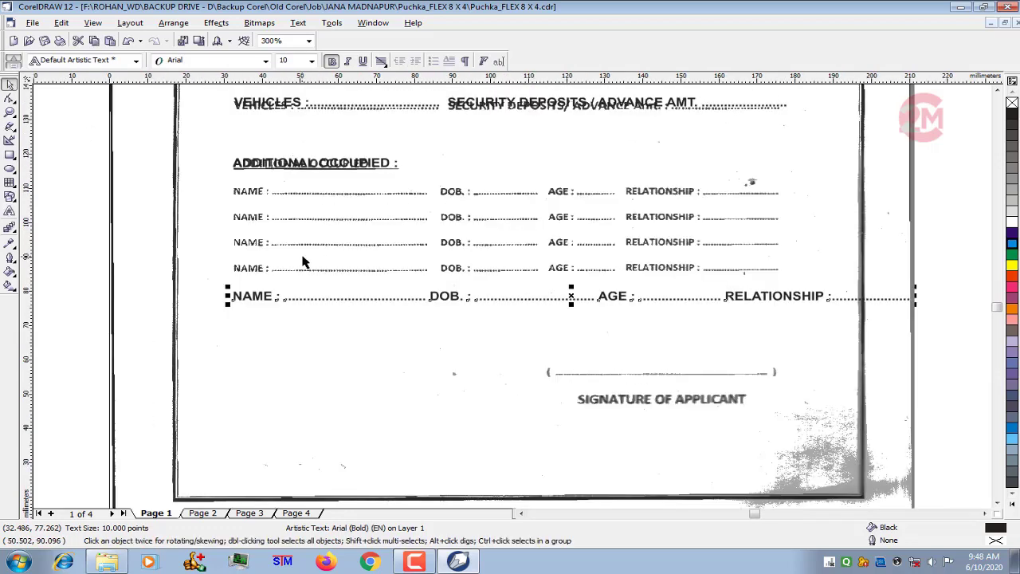
{"action": "left_click", "coordinate": [263, 108], "text": "shift"}
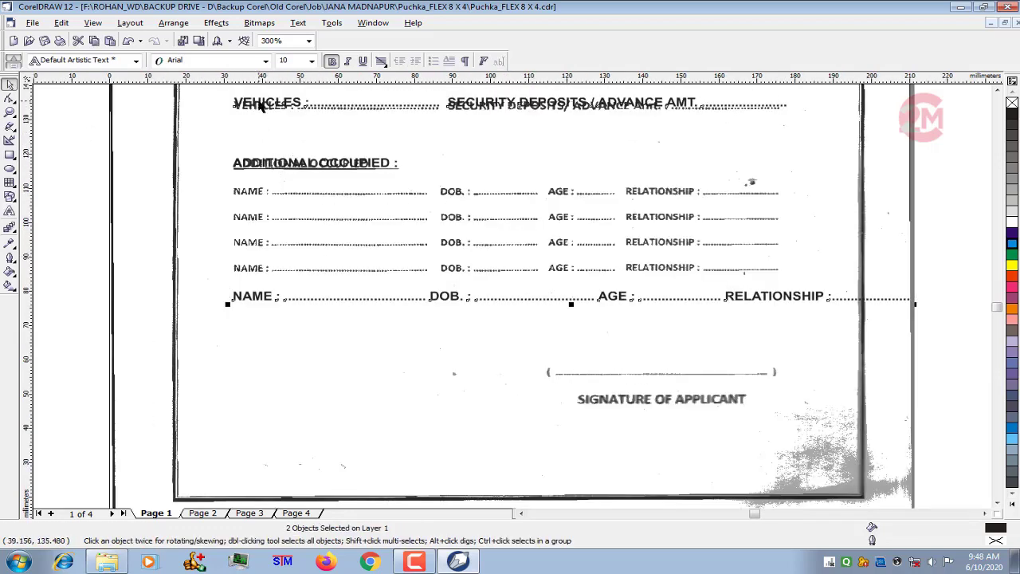
{"action": "key", "text": "c"}
{"action": "left_click", "coordinate": [113, 265]}
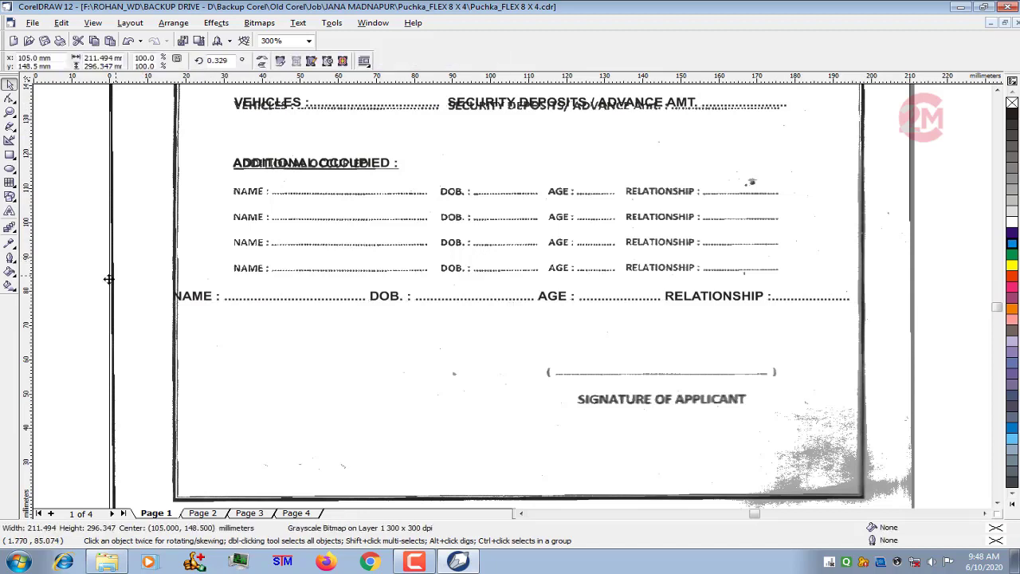
- Shift the NAME row slightly right so that it starts just inside the form's left border
{"action": "left_click", "coordinate": [10, 211]}
{"action": "scroll", "coordinate": [417, 393], "scroll_direction": "up", "scroll_amount": 1}
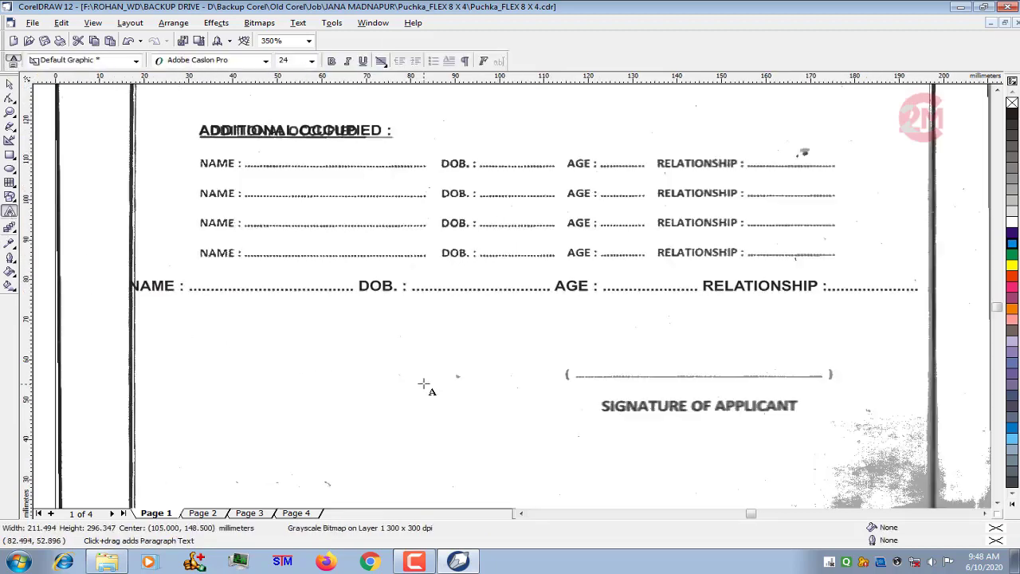
{"action": "left_click", "coordinate": [408, 287]}
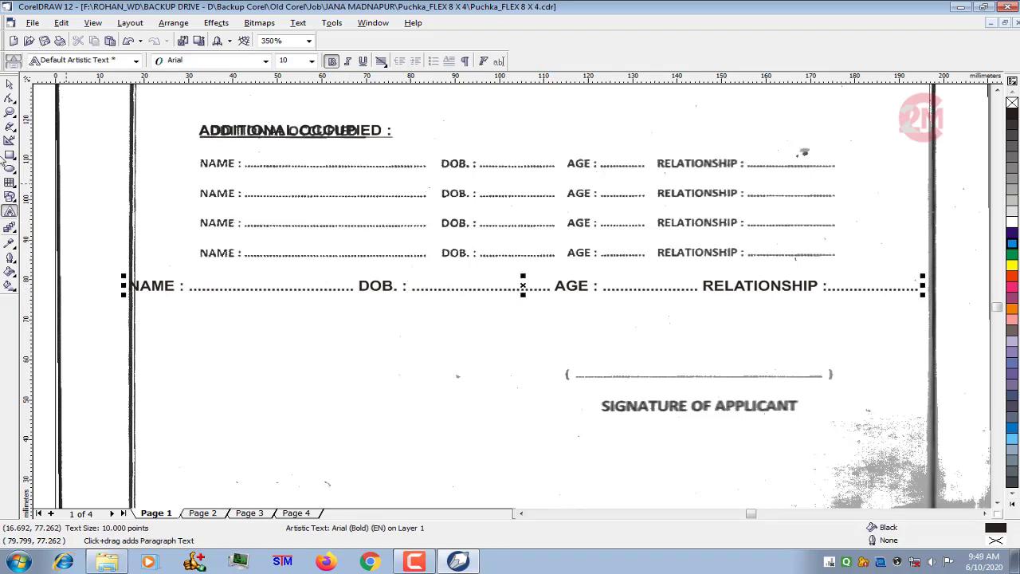
{"action": "left_click", "coordinate": [10, 84]}
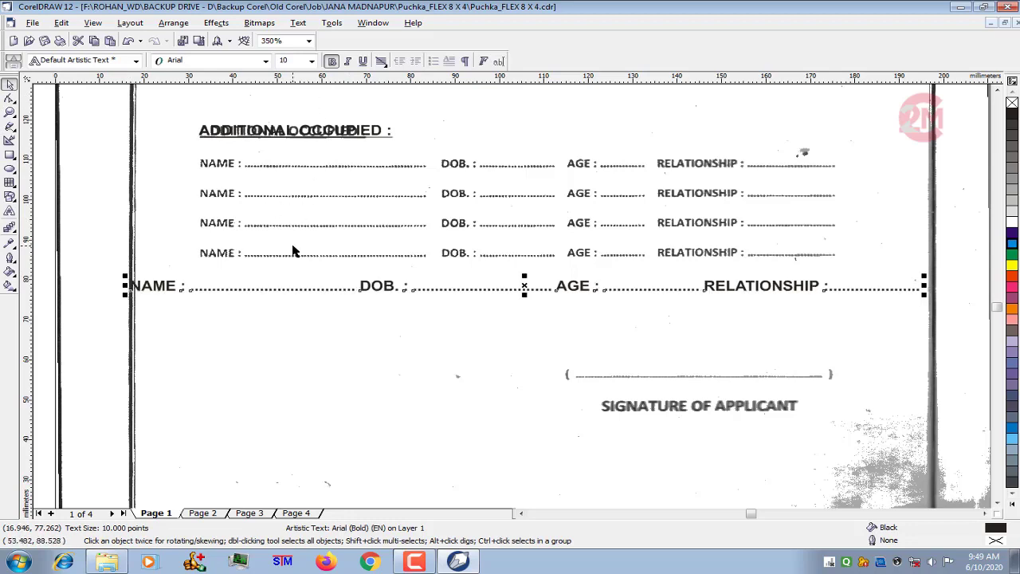
{"action": "key", "text": "Right"}
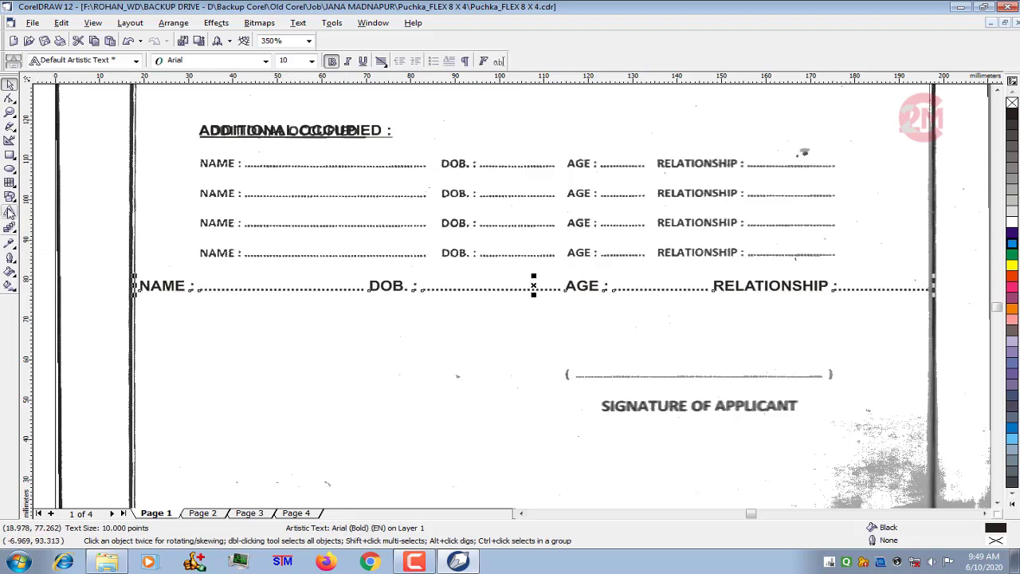
- Add a second line to the row text with dotted NAME, DOB., AGE and RELATIONSHIP fields
{"action": "left_click", "coordinate": [9, 212]}
{"action": "left_click", "coordinate": [339, 288]}
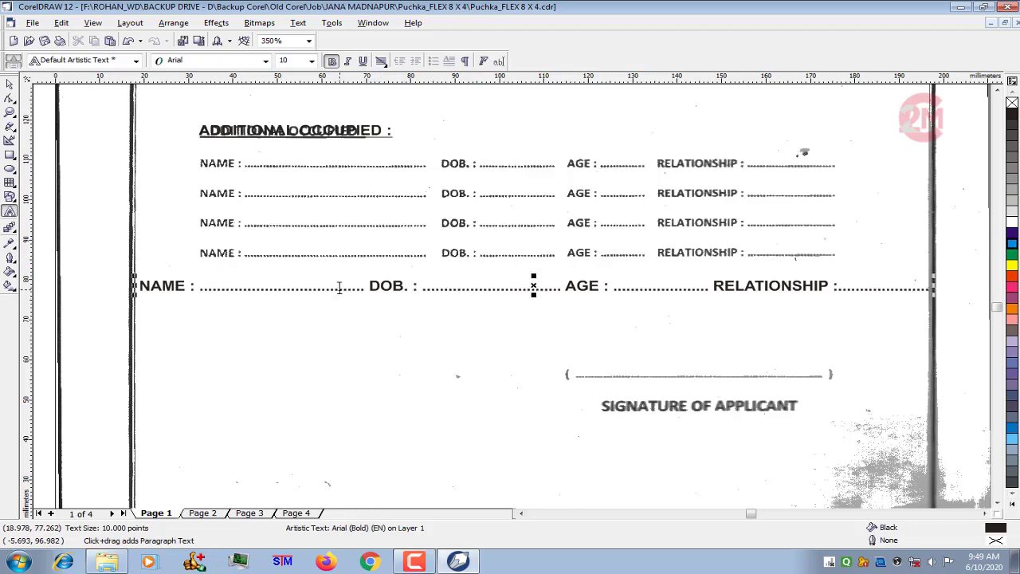
{"action": "key", "text": "End"}
{"action": "key", "text": "Return"}
{"action": "type", "text": "NAME"}
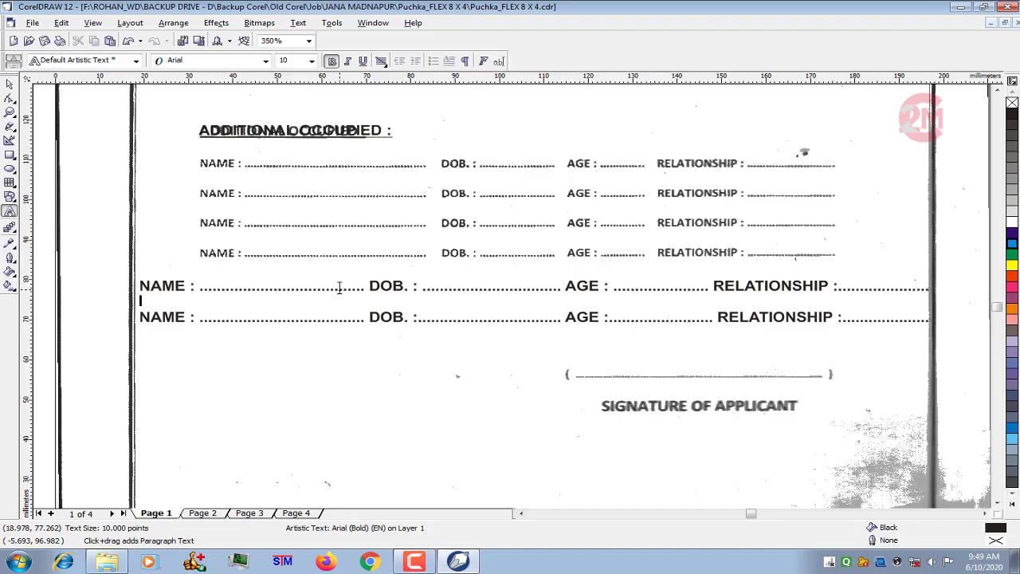
- Duplicate the second NAME line twice within the same text to make four rows
{"action": "key", "text": "ctrl+a"}
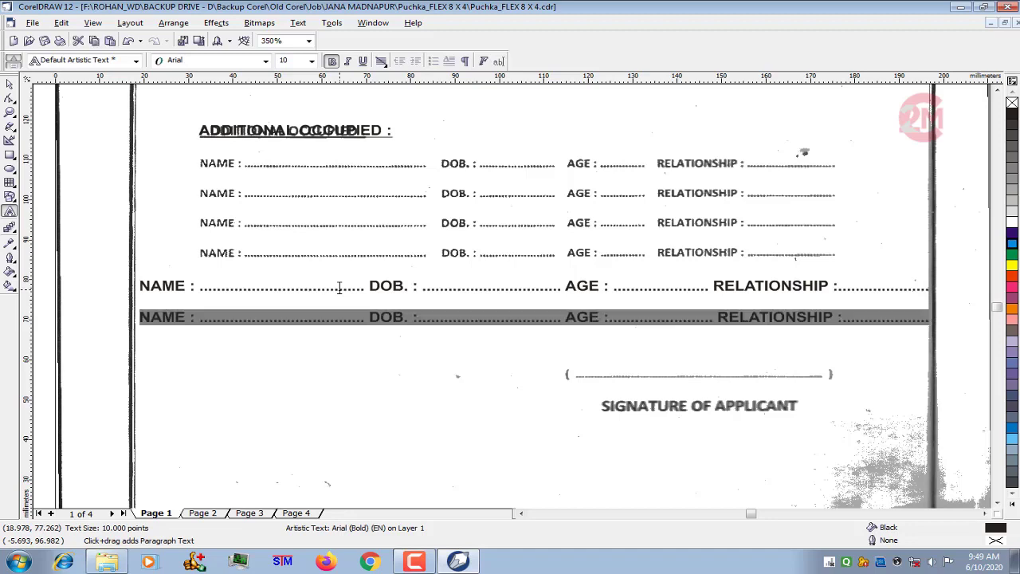
{"action": "left_click", "coordinate": [338, 289]}
{"action": "key", "text": "ctrl+v"}
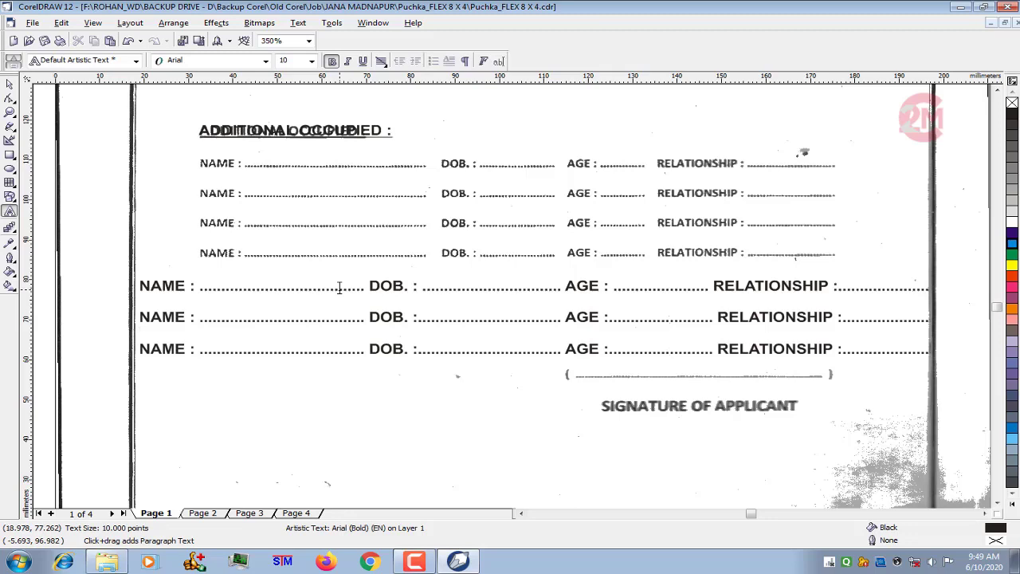
{"action": "key", "text": "Return"}
{"action": "key", "text": "ctrl+v"}
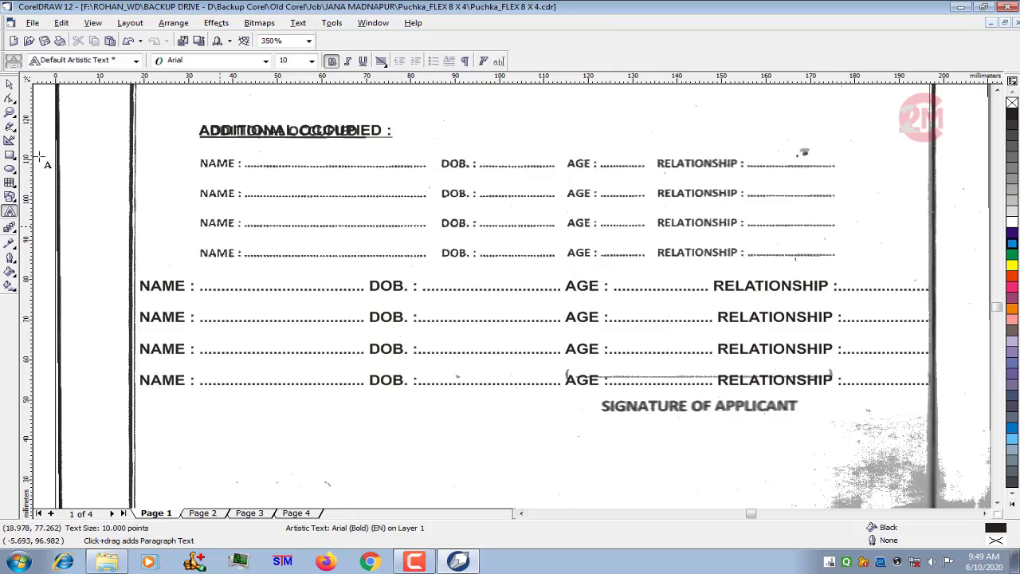
{"action": "left_click", "coordinate": [9, 84]}
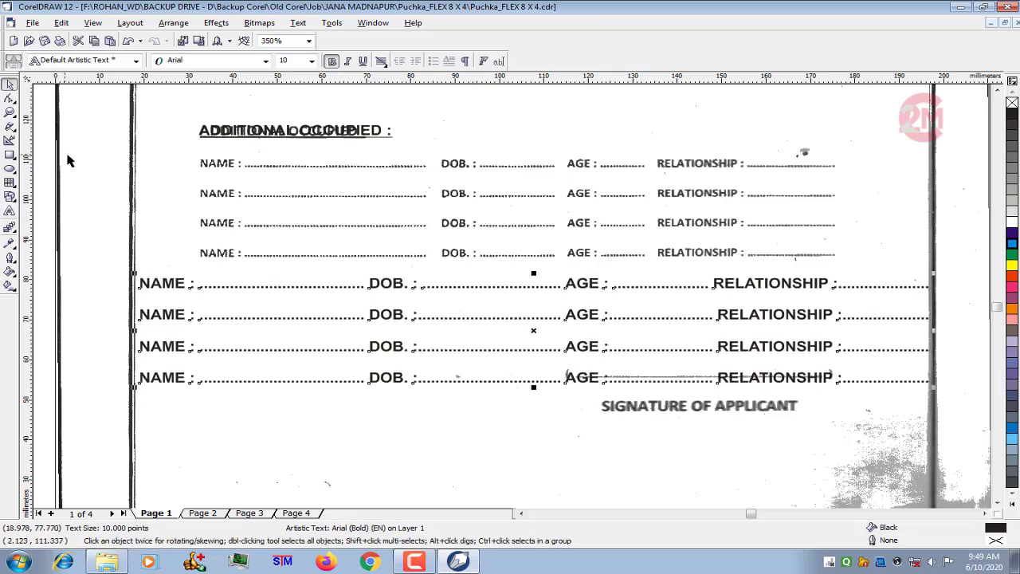
- Move the four-row text block up onto the scanned NAME rows under the "ADDITIONAL OCCUPIED" heading
{"action": "key", "text": "Up"}
{"action": "key", "text": "Up"}
{"action": "key", "text": "Up"}
{"action": "key", "text": "Up"}
{"action": "key", "text": "Up"}
{"action": "key", "text": "Up"}
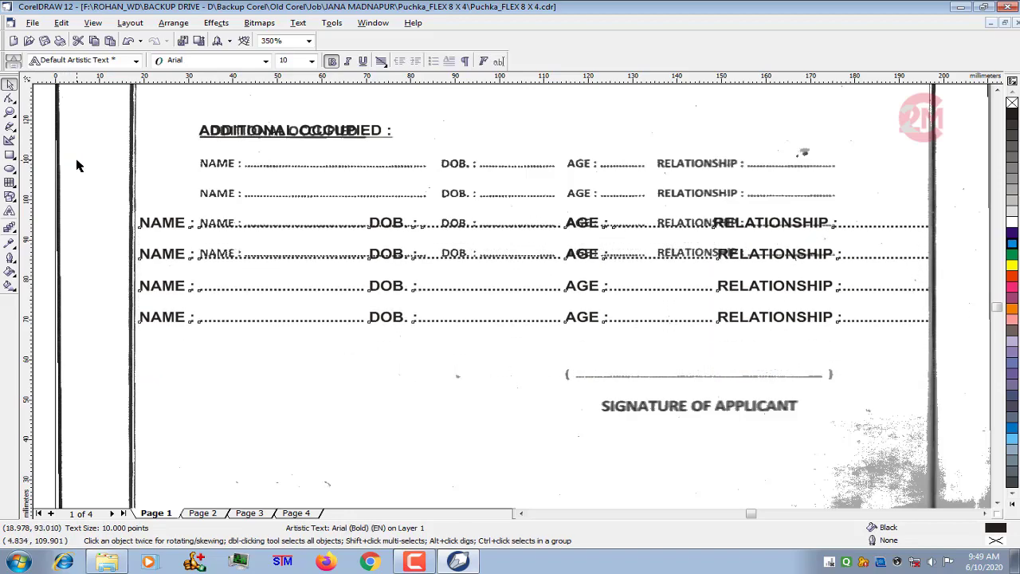
{"action": "key", "text": "Up"}
{"action": "key", "text": "Up"}
{"action": "key", "text": "Up"}
{"action": "key", "text": "Up"}
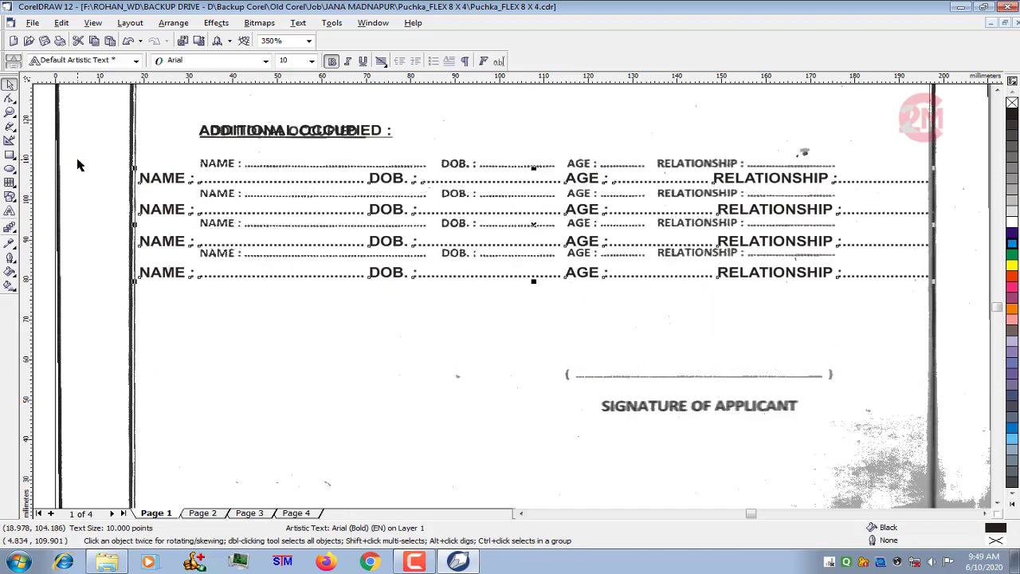
{"action": "key", "text": "Up"}
{"action": "key", "text": "Up"}
{"action": "key", "text": "Up"}
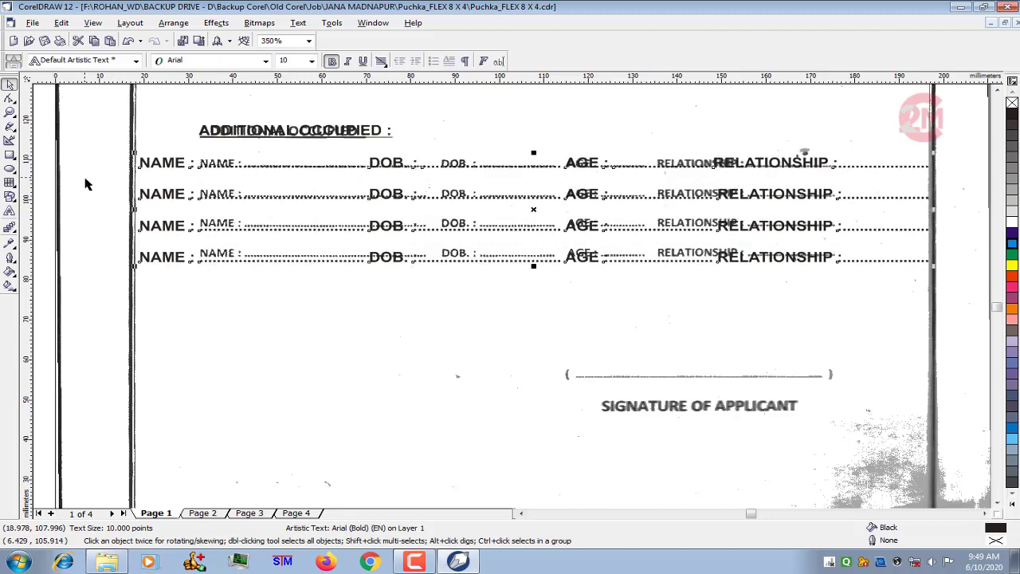
{"action": "key", "text": "Up"}
- Align the "ADDITIONAL OCCUPIED :" heading with the rows' left edge and copy it below the scanned "SIGNATURE OF APPLICANT" caption
{"action": "left_click", "coordinate": [228, 137]}
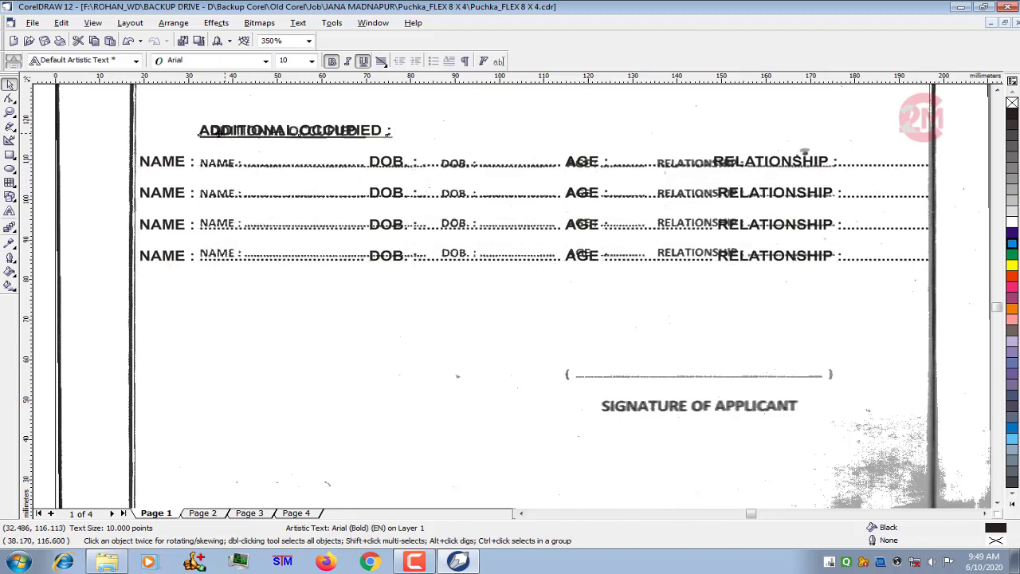
{"action": "mouse_move", "coordinate": [228, 137]}
{"action": "left_mouse_down"}
{"action": "mouse_move", "coordinate": [169, 140]}
{"action": "mouse_move", "coordinate": [499, 381]}
{"action": "mouse_move", "coordinate": [624, 449]}
{"action": "mouse_move", "coordinate": [654, 448]}
{"action": "left_mouse_up"}
{"action": "left_click", "coordinate": [10, 211]}
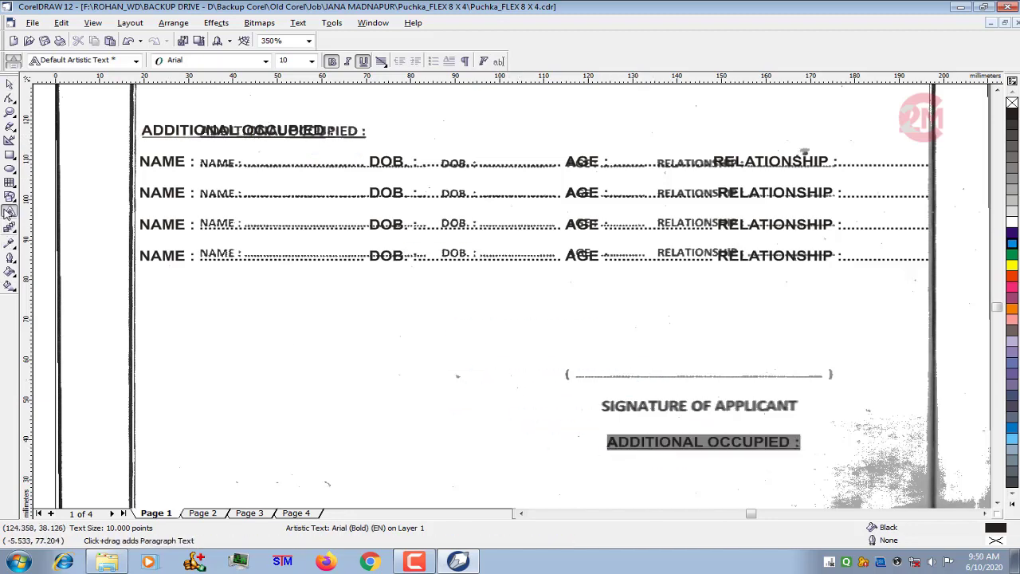
- Replace the copied heading's text with "SIGNATURE OF APPLICANT" and centre-align it
{"action": "type", "text": "SIGNATU"}
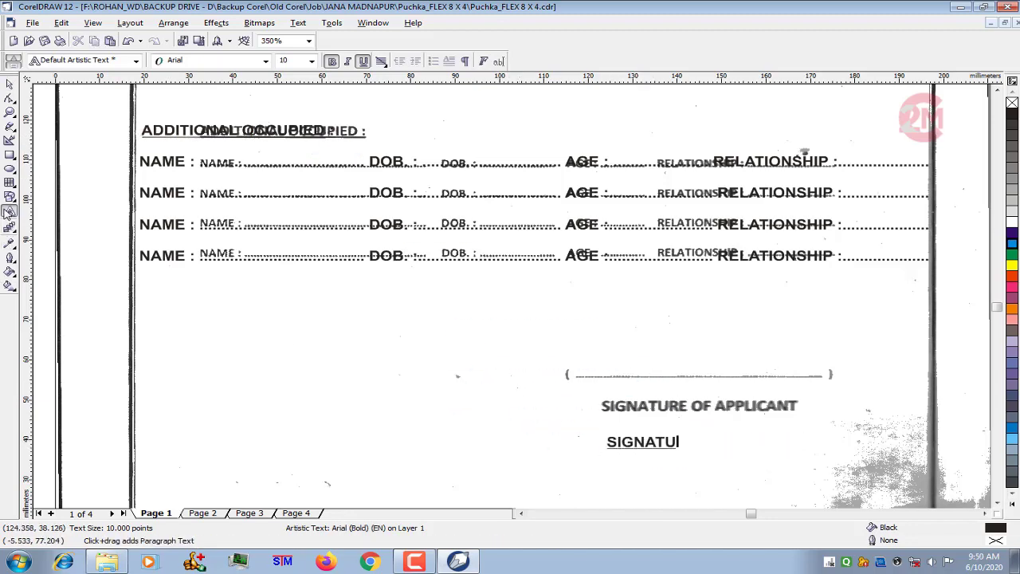
{"action": "type", "text": "RE OF APPLICANT"}
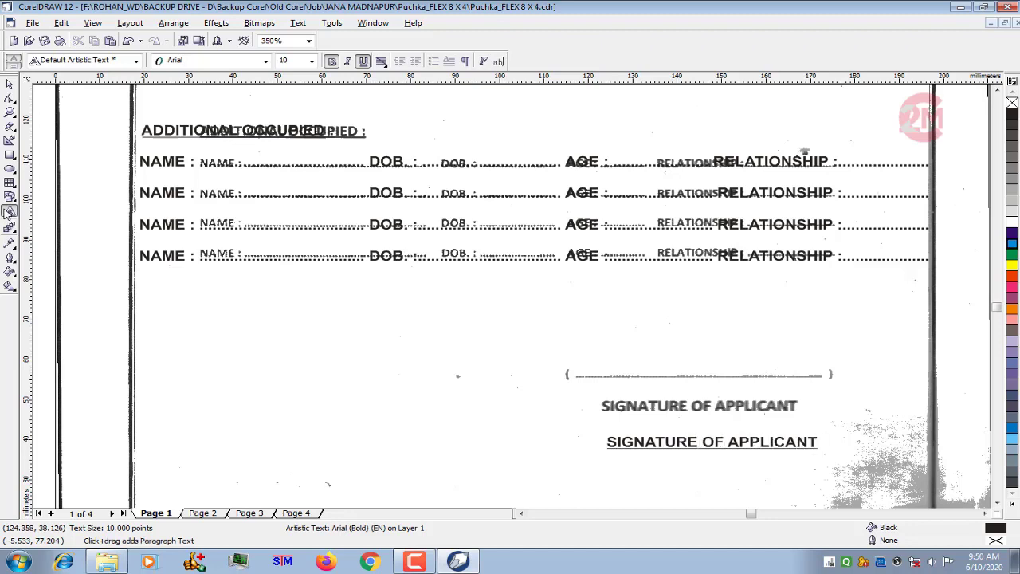
{"action": "key", "text": "ctrl+a"}
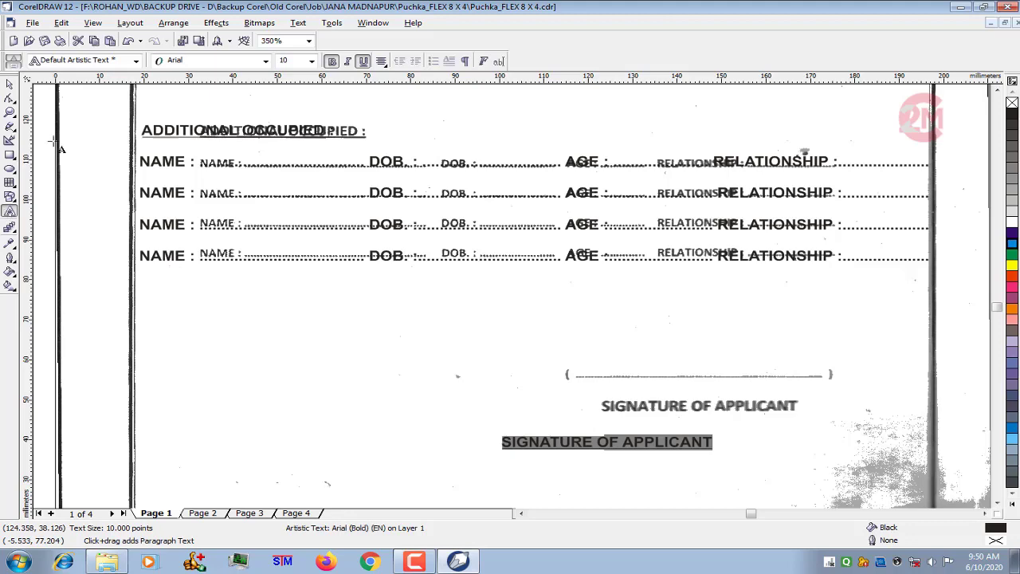
{"action": "left_click", "coordinate": [9, 83]}
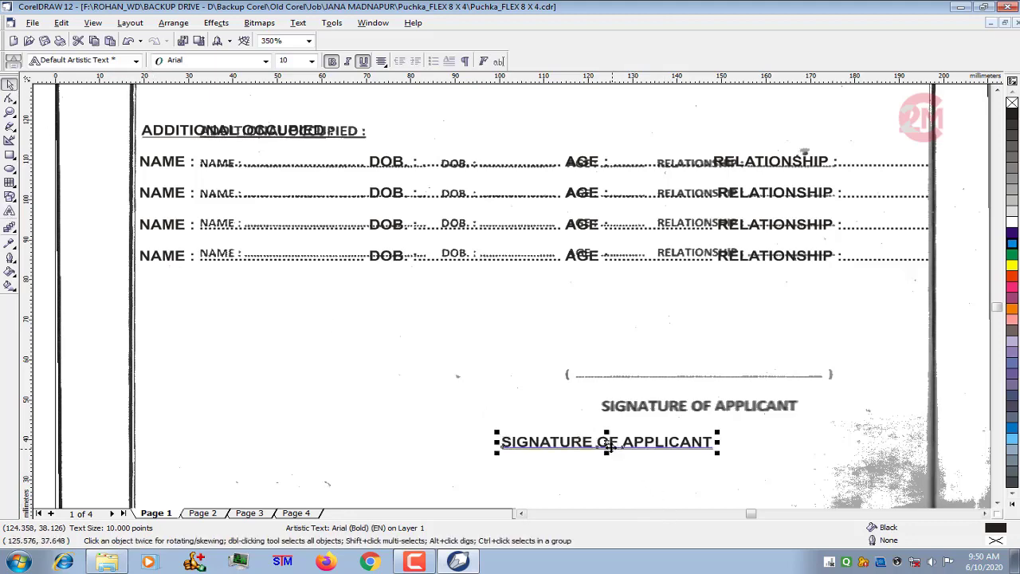
- Place the "SIGNATURE OF APPLICANT" caption without underline over its scanned counterpart and copy it above the scanned signature line
{"action": "mouse_move", "coordinate": [608, 446]}
{"action": "left_mouse_down"}
{"action": "mouse_move", "coordinate": [684, 438]}
{"action": "mouse_move", "coordinate": [662, 435]}
{"action": "mouse_move", "coordinate": [682, 396]}
{"action": "mouse_move", "coordinate": [675, 310]}
{"action": "left_mouse_up"}
{"action": "scroll", "coordinate": [747, 429], "scroll_direction": "up", "scroll_amount": 1}
{"action": "right_click", "coordinate": [675, 310]}
{"action": "left_click", "coordinate": [10, 212]}
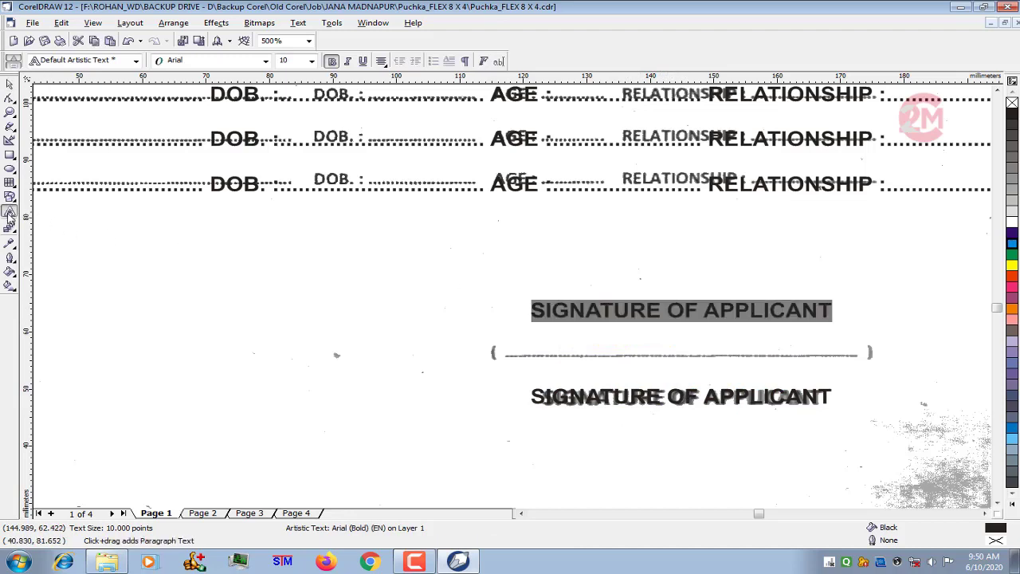
- Replace the copied caption's text with a long underscore line enclosed in parentheses
{"action": "type", "text": "("}
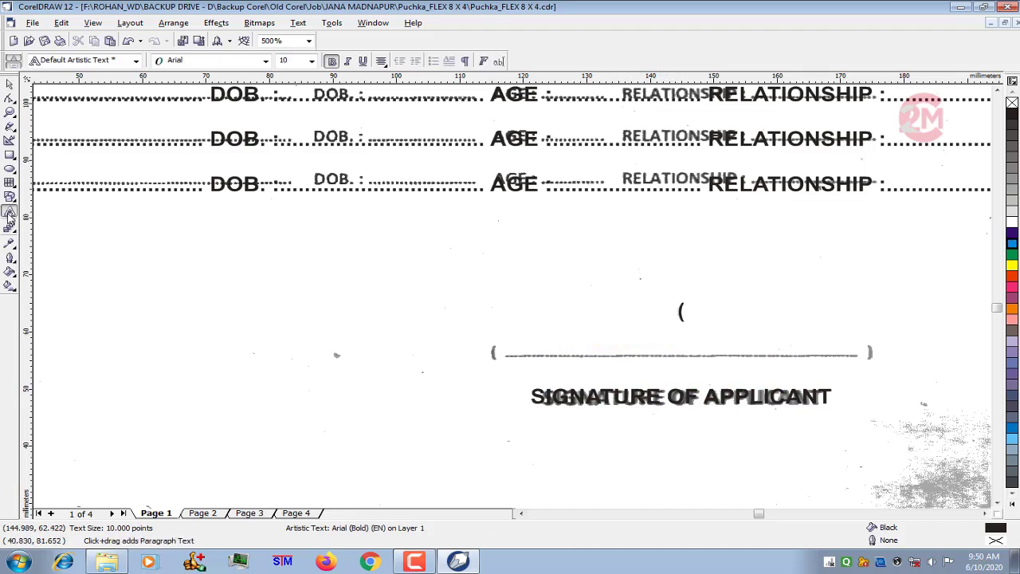
{"action": "type", "text": " __________________________"}
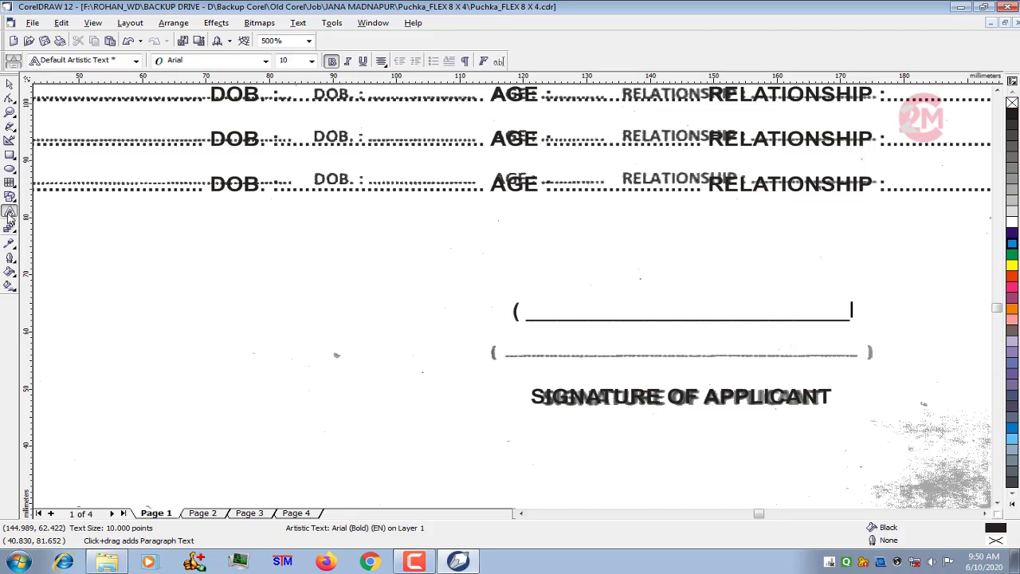
{"action": "type", "text": "____)"}
{"action": "left_click", "coordinate": [10, 83]}
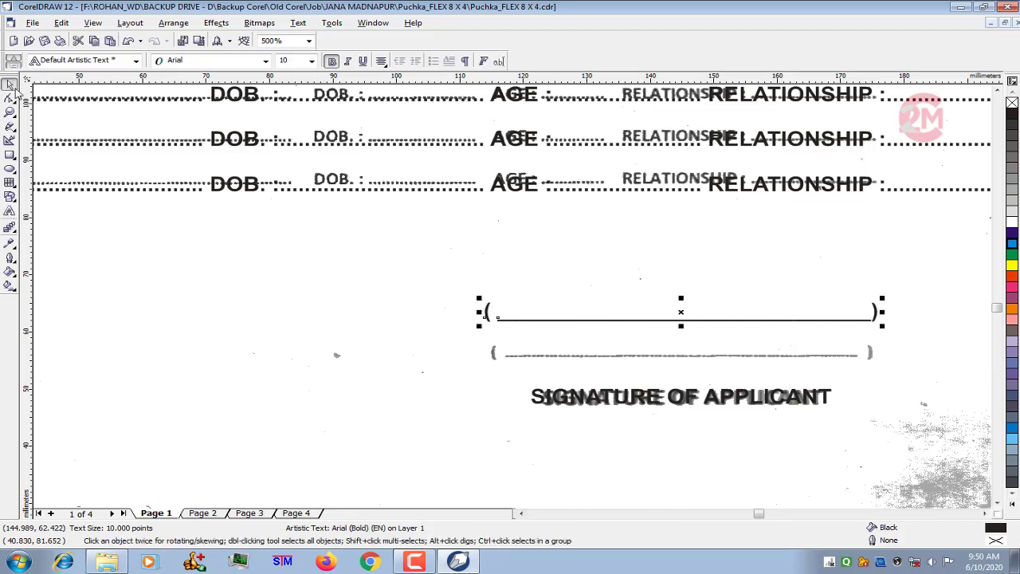
- Move the parenthesised signature line down onto the scanned signature line and deselect it
{"action": "key", "text": "Down"}
{"action": "key", "text": "Down"}
{"action": "key", "text": "Down"}
{"action": "key", "text": "Down"}
{"action": "key", "text": "Down"}
{"action": "key", "text": "Down"}
{"action": "key", "text": "Down"}
{"action": "key", "text": "Down"}
{"action": "key", "text": "Down"}
{"action": "key", "text": "Down"}
{"action": "key", "text": "Down"}
{"action": "key", "text": "Down"}
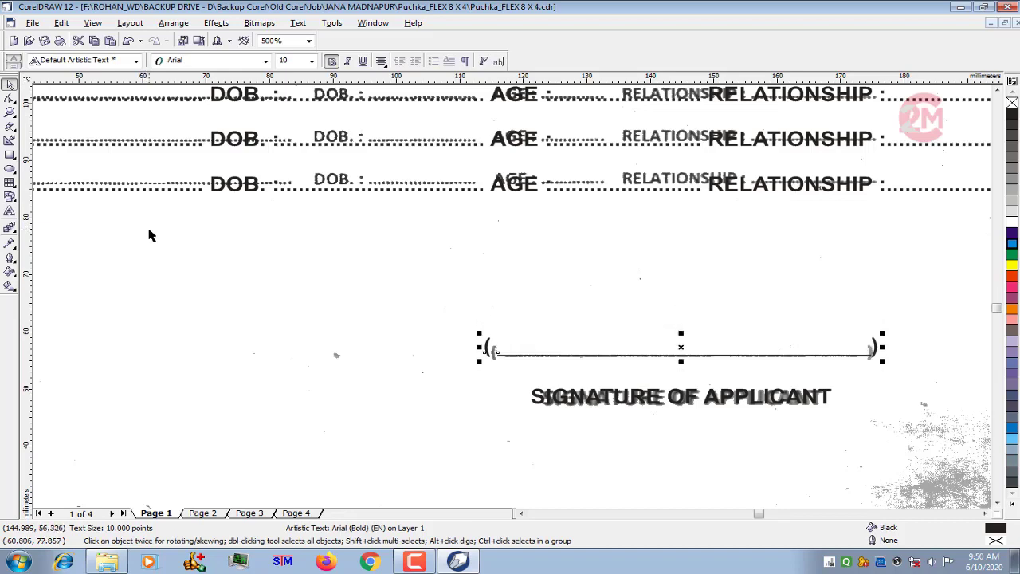
{"action": "key", "text": "Up"}
{"action": "scroll", "coordinate": [488, 344], "scroll_direction": "down", "scroll_amount": 1}
{"action": "scroll", "coordinate": [550, 391], "scroll_direction": "down", "scroll_amount": 5}
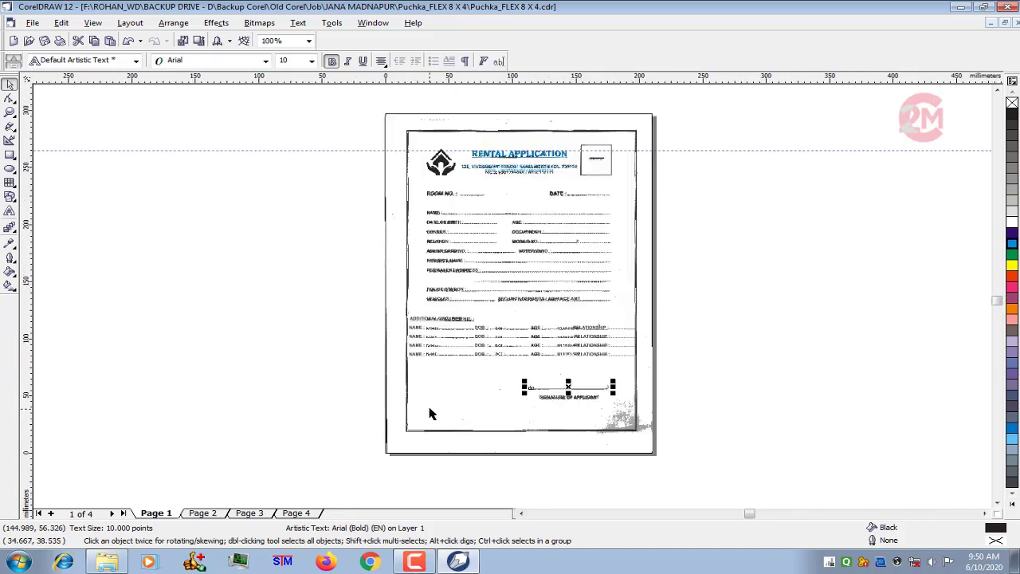
{"action": "scroll", "coordinate": [581, 204], "scroll_direction": "up", "scroll_amount": 1}
{"action": "left_click", "coordinate": [189, 199]}
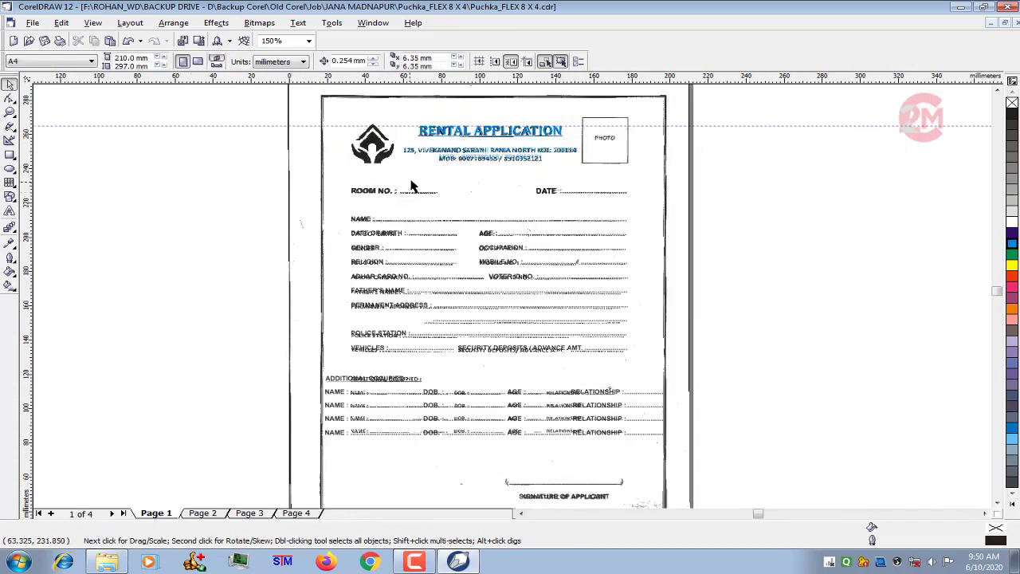
- Place a duplicate of the scanned form bitmap beside the page's left edge
{"action": "left_click", "coordinate": [346, 157]}
{"action": "scroll", "coordinate": [706, 160], "scroll_direction": "down", "scroll_amount": 1}
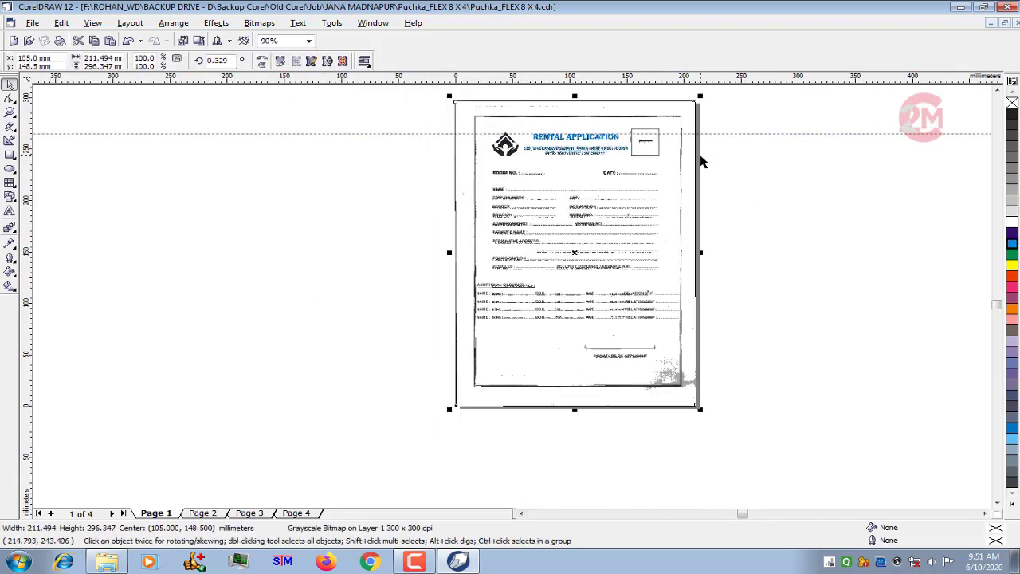
{"action": "left_click_drag", "start_coordinate": [576, 251], "coordinate": [250, 250]}
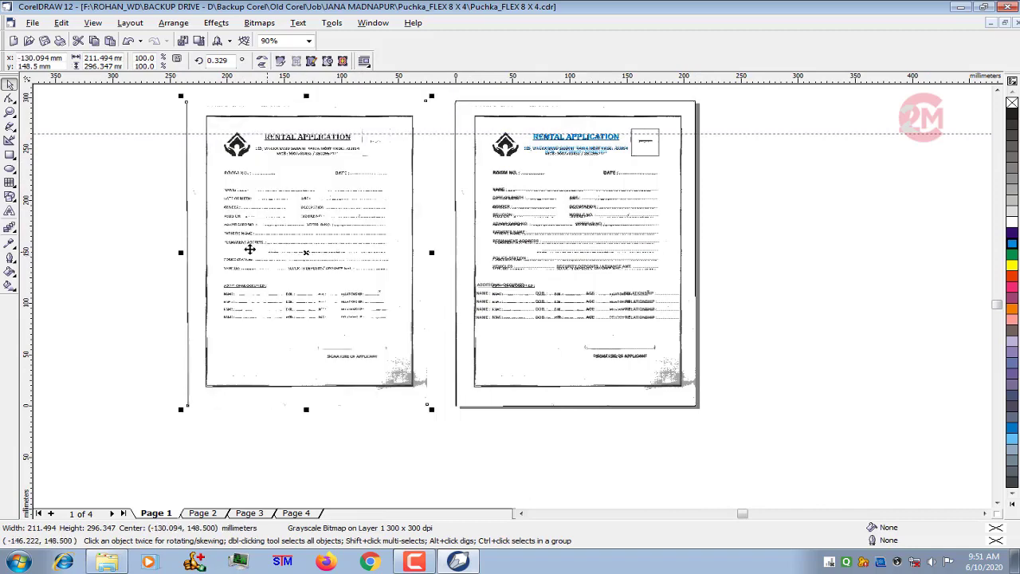
- Crop the duplicated scan's upper and lower edges with the Shape tool, leaving only the header strip
{"action": "left_click", "coordinate": [9, 97]}
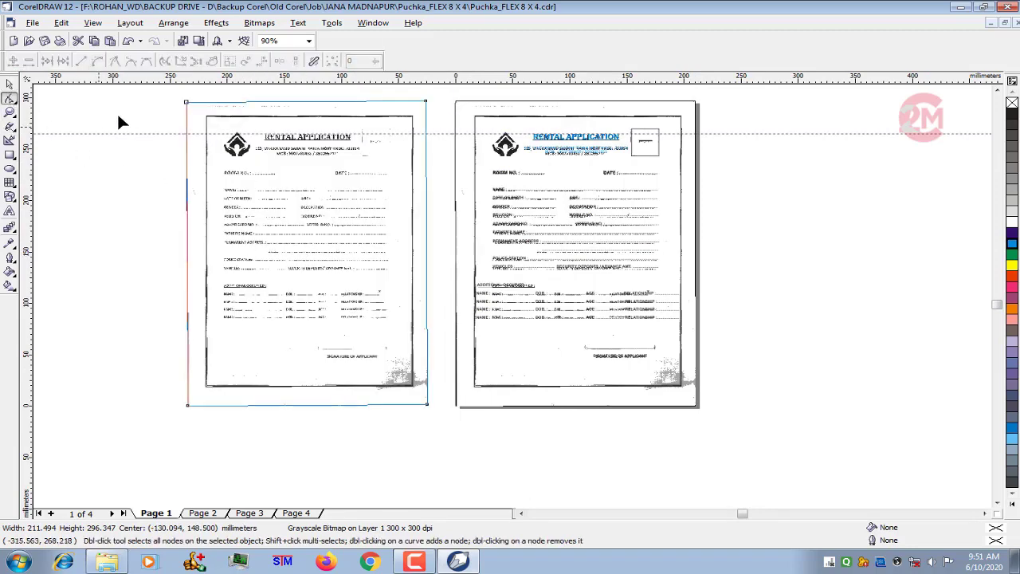
{"action": "left_click_drag", "start_coordinate": [211, 97], "coordinate": [448, 114]}
{"action": "scroll", "coordinate": [267, 91], "scroll_direction": "up", "scroll_amount": 2}
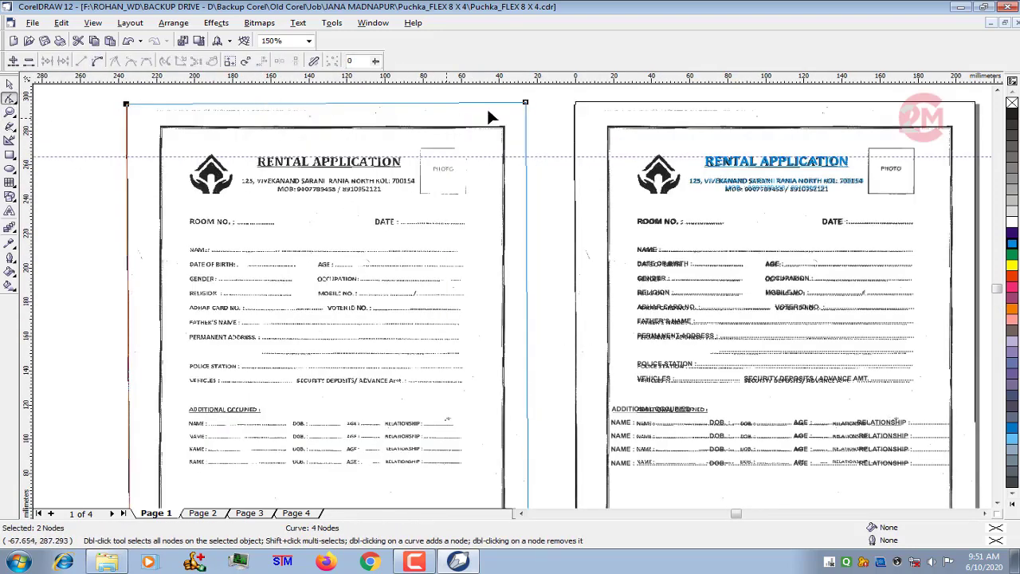
{"action": "left_click_drag", "start_coordinate": [530, 110], "coordinate": [529, 147]}
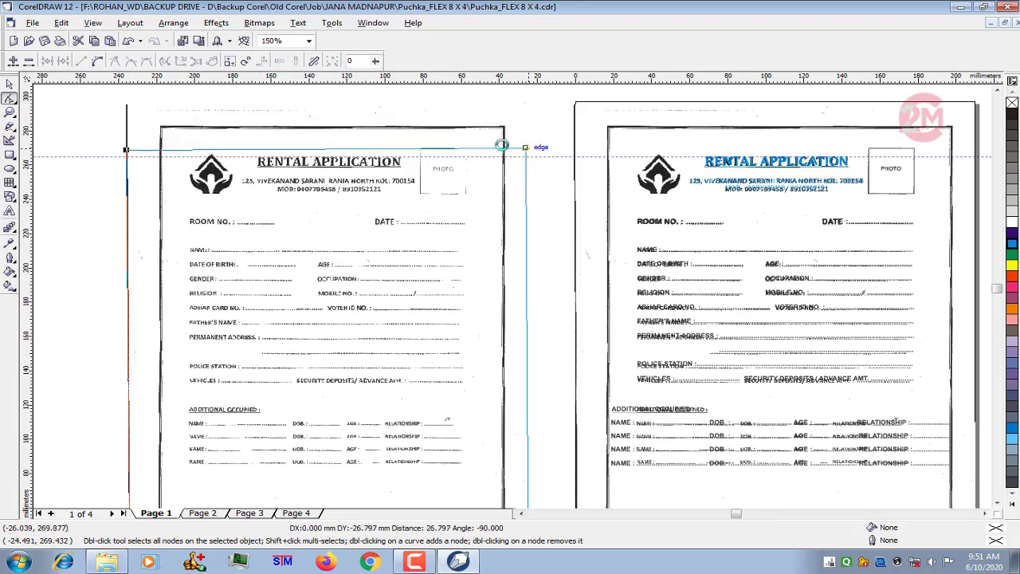
{"action": "scroll", "coordinate": [286, 135], "scroll_direction": "down", "scroll_amount": 2}
{"action": "left_click_drag", "start_coordinate": [173, 301], "coordinate": [214, 453]}
{"action": "left_click_drag", "start_coordinate": [170, 418], "coordinate": [442, 182]}
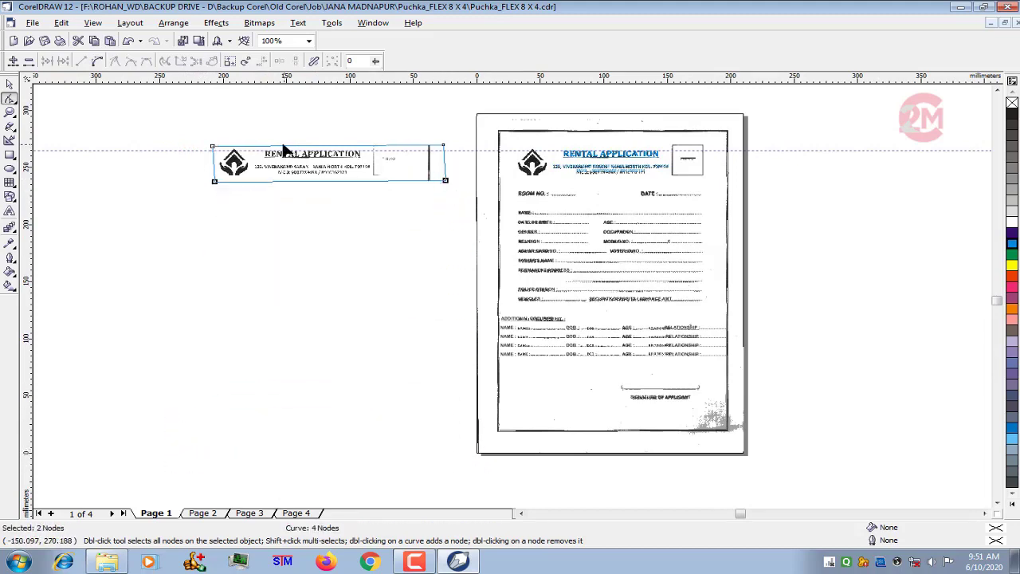
- Crop the header strip's right edge inward so that only the house-and-hands logo remains
{"action": "scroll", "coordinate": [293, 157], "scroll_direction": "up", "scroll_amount": 3}
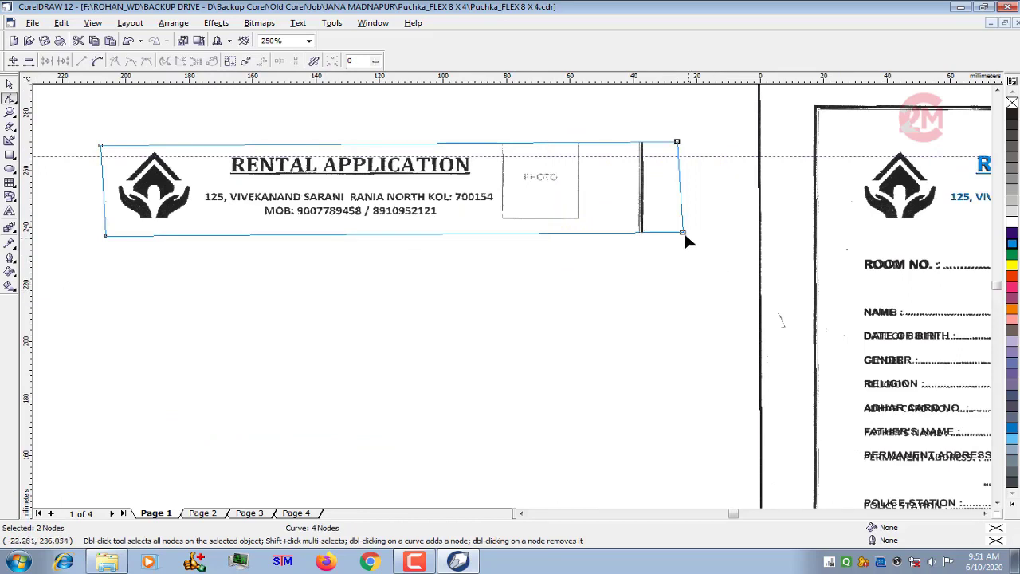
{"action": "left_click_drag", "start_coordinate": [683, 235], "coordinate": [203, 233]}
{"action": "scroll", "coordinate": [87, 180], "scroll_direction": "up", "scroll_amount": 3}
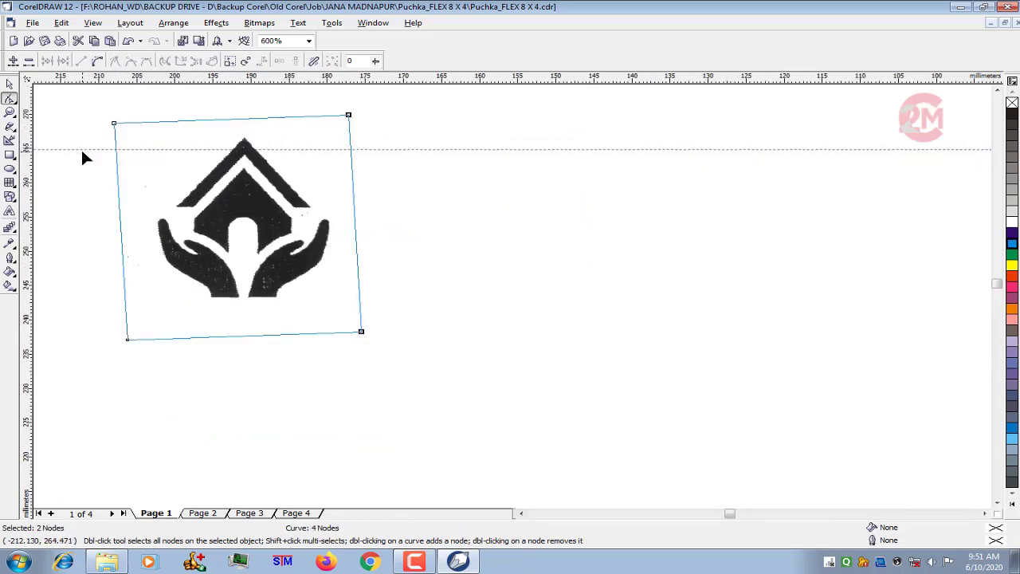
- Rotate the cropped logo slightly clockwise to 358.125 degrees and place a horizontal guideline at its base
{"action": "left_click", "coordinate": [10, 83]}
{"action": "scroll", "coordinate": [362, 347], "scroll_direction": "down", "scroll_amount": 1}
{"action": "scroll", "coordinate": [214, 239], "scroll_direction": "up", "scroll_amount": 1}
{"action": "left_click", "coordinate": [291, 221]}
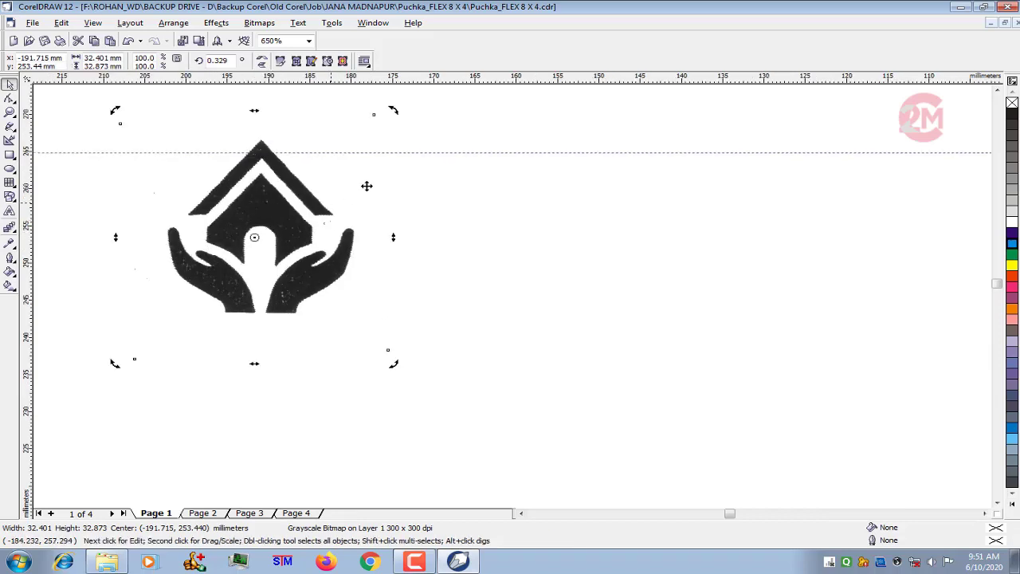
{"action": "left_click_drag", "start_coordinate": [390, 117], "coordinate": [399, 122]}
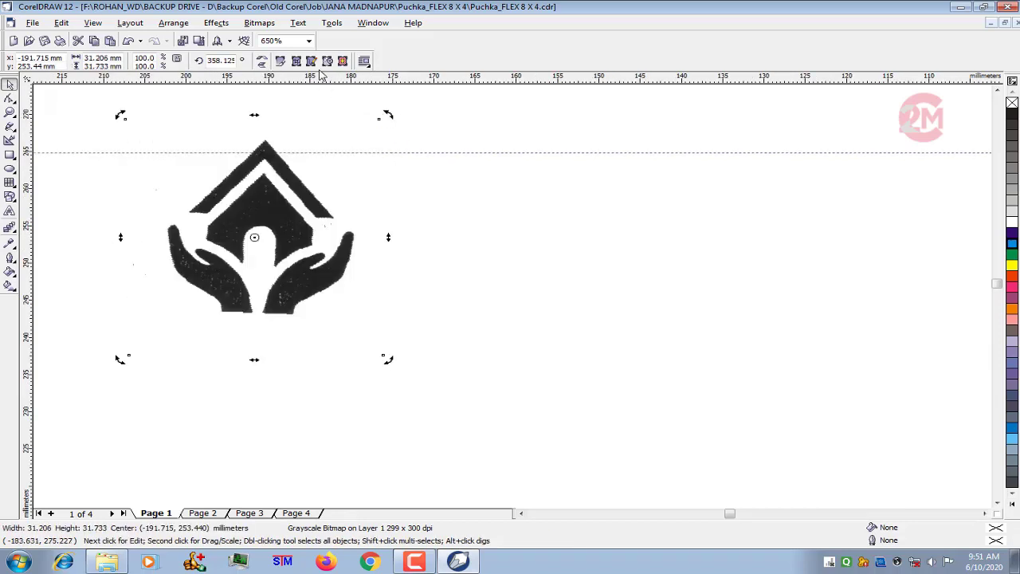
{"action": "left_click_drag", "start_coordinate": [325, 79], "coordinate": [300, 311]}
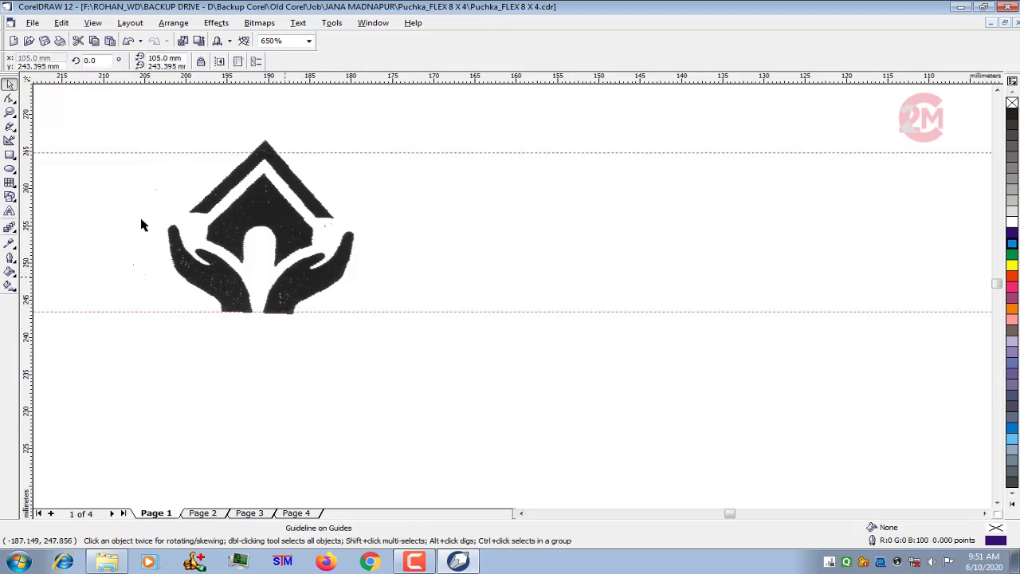
- Convert the logo to a CMYK Color (32-bit) bitmap at 300 dpi with anti-aliasing
{"action": "left_click", "coordinate": [303, 283]}
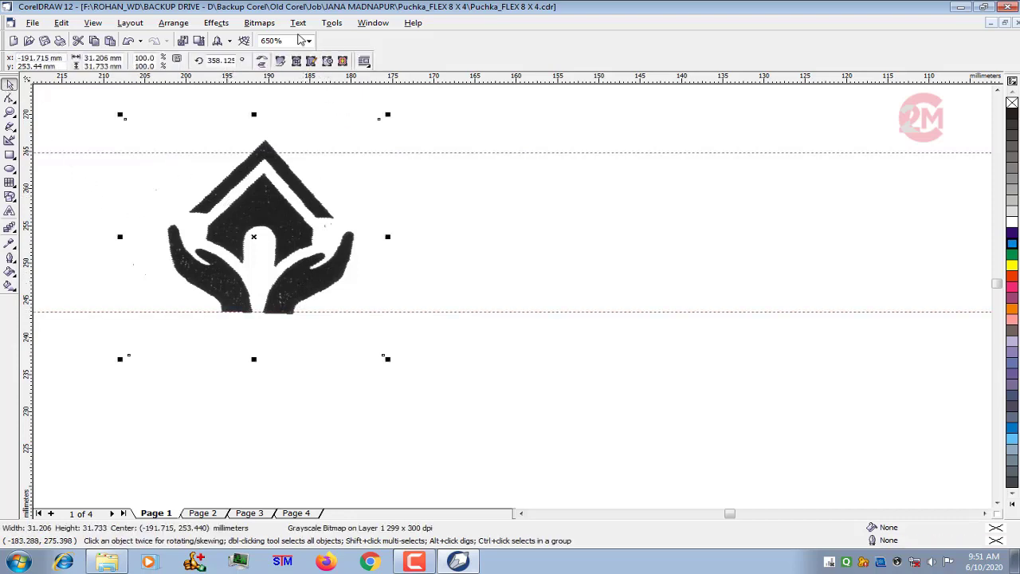
{"action": "left_click", "coordinate": [259, 22]}
{"action": "left_click", "coordinate": [262, 39]}
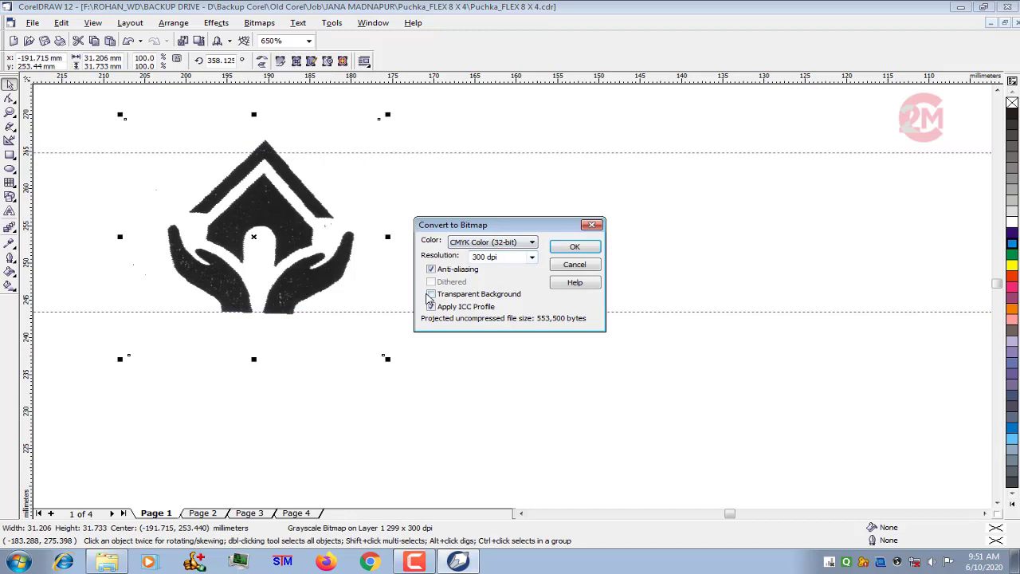
{"action": "left_click", "coordinate": [597, 250]}
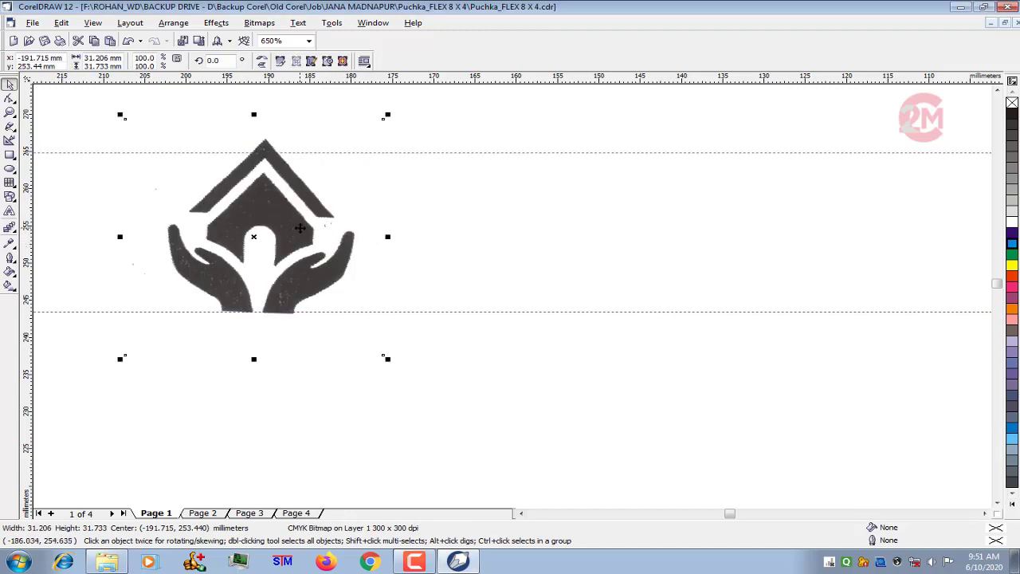
- Rotate the logo to 1.614 degrees to level its base on the guideline and move it just outside the page's left edge
{"action": "left_click", "coordinate": [304, 230]}
{"action": "left_click_drag", "start_coordinate": [387, 116], "coordinate": [385, 113]}
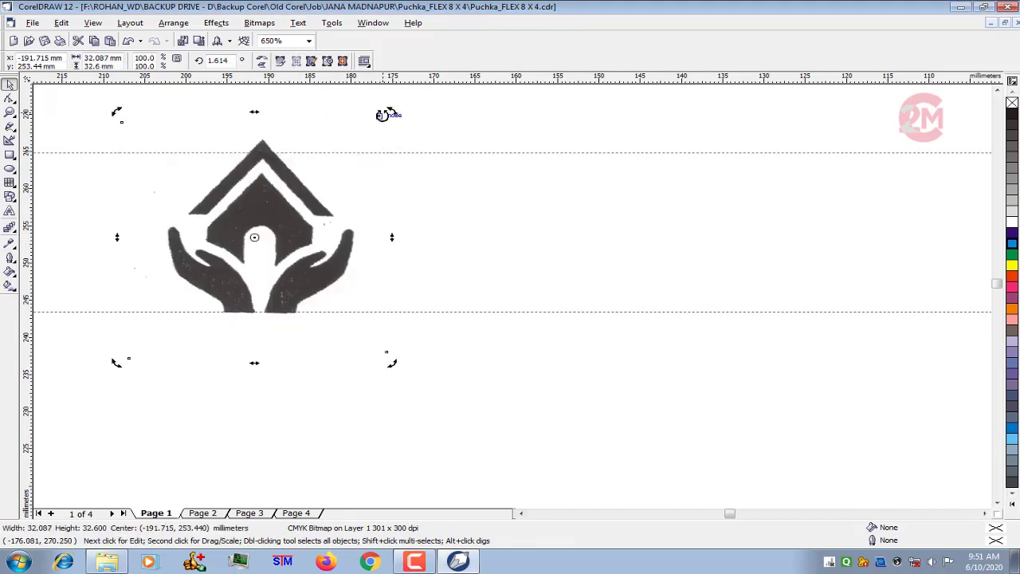
{"action": "scroll", "coordinate": [172, 253], "scroll_direction": "down", "scroll_amount": 10}
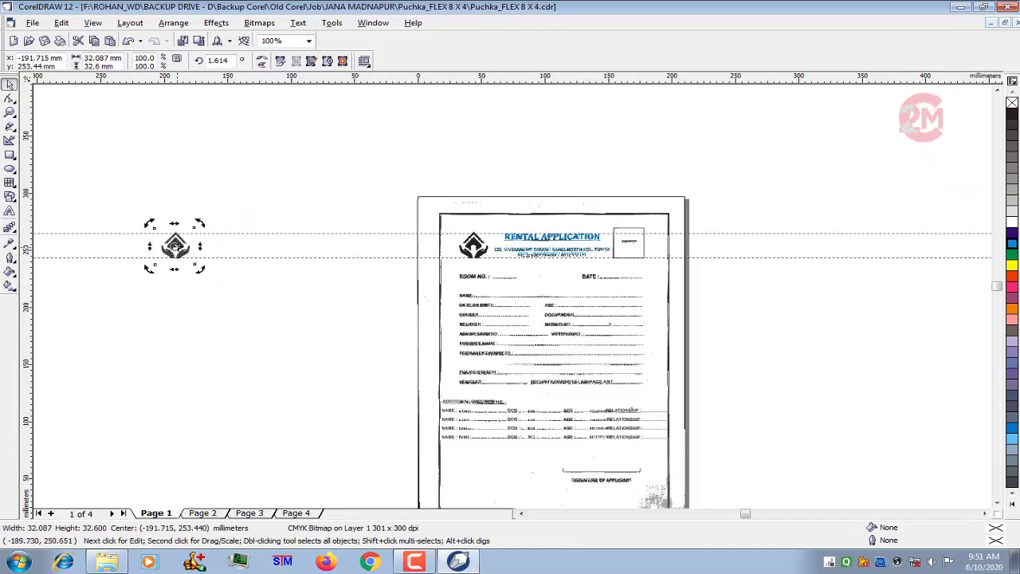
{"action": "mouse_move", "coordinate": [175, 246]}
{"action": "left_mouse_down"}
{"action": "mouse_move", "coordinate": [398, 258]}
{"action": "mouse_move", "coordinate": [392, 251]}
{"action": "left_mouse_up"}
{"action": "left_click", "coordinate": [173, 247]}
{"action": "left_click_drag", "start_coordinate": [173, 247], "coordinate": [382, 249]}
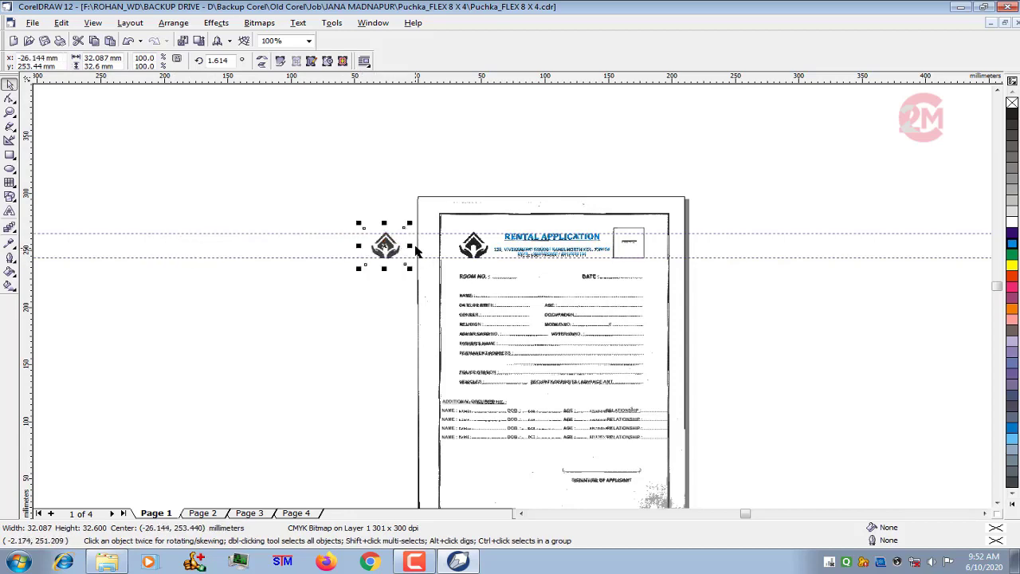
- Convert the logo to a 1-bit black and white bitmap using Line Art conversion with a slightly raised threshold, and deselect it
{"action": "scroll", "coordinate": [416, 251], "scroll_direction": "up", "scroll_amount": 4}
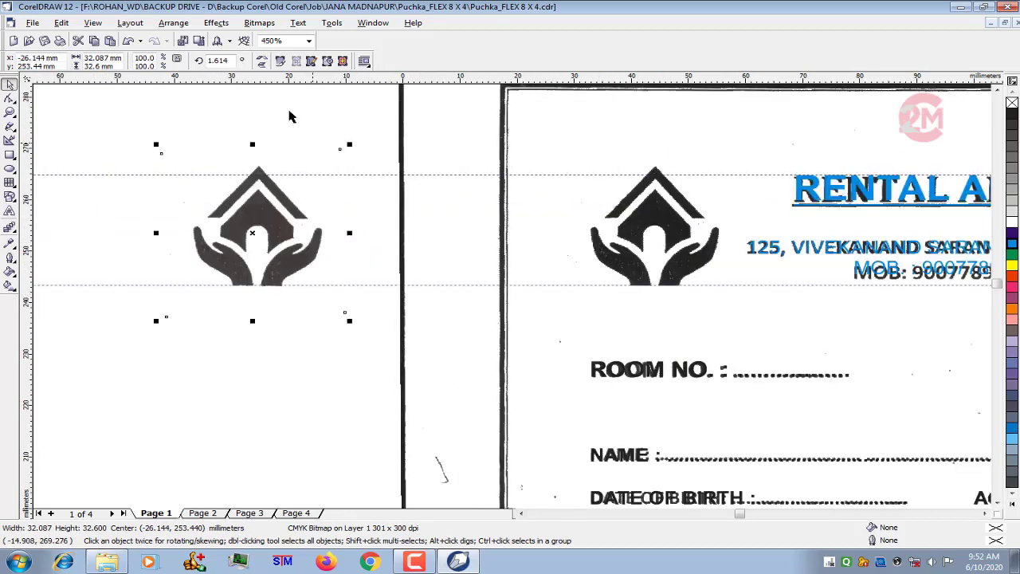
{"action": "left_click", "coordinate": [260, 22]}
{"action": "mouse_move", "coordinate": [265, 104]}
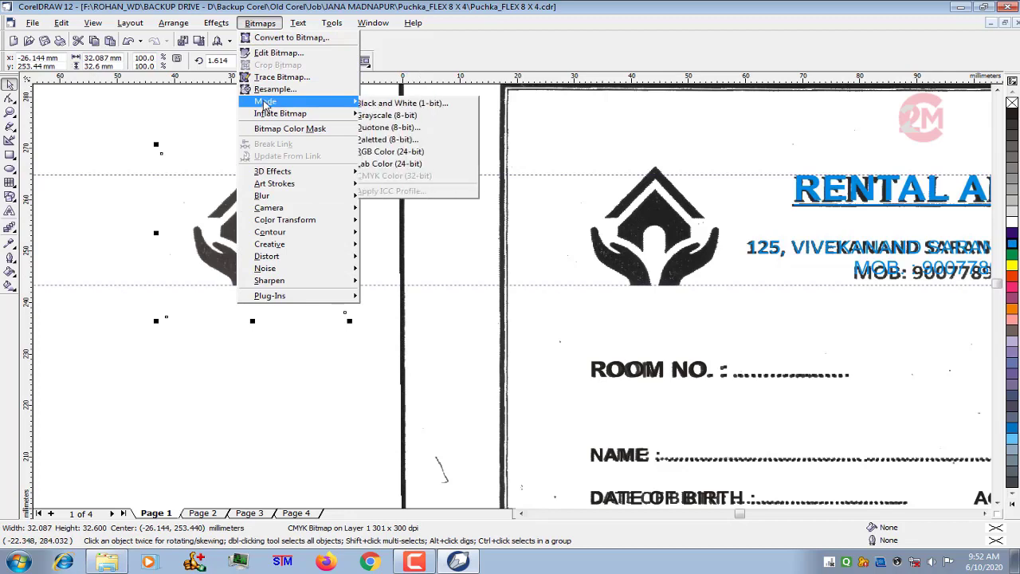
{"action": "left_click", "coordinate": [416, 104]}
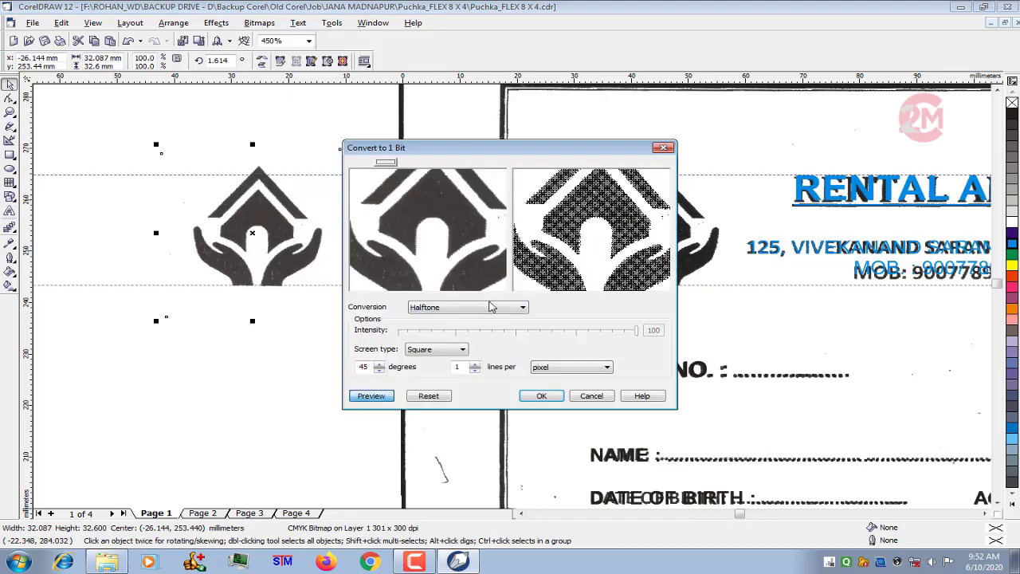
{"action": "left_click", "coordinate": [488, 307]}
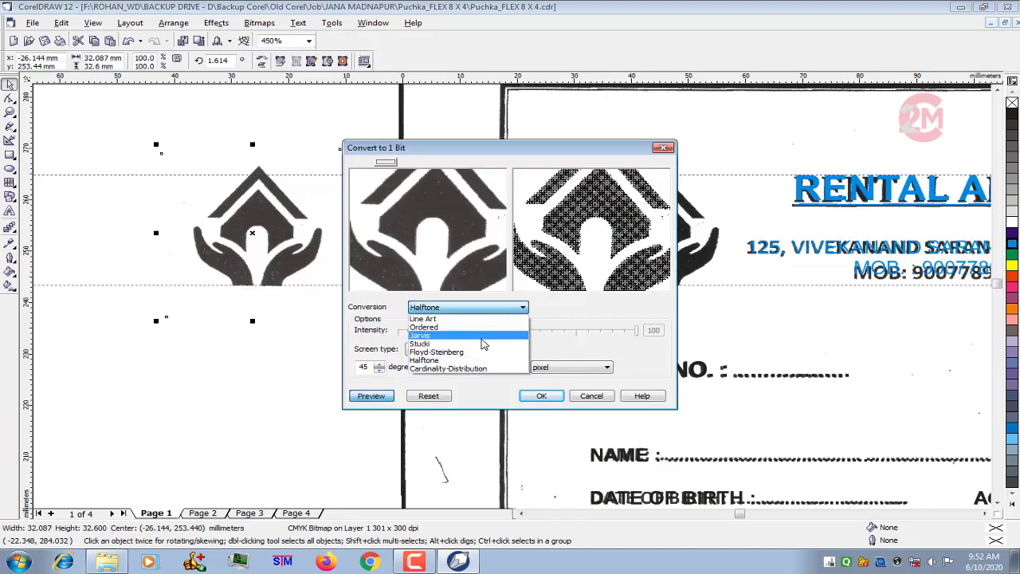
{"action": "left_click", "coordinate": [484, 318]}
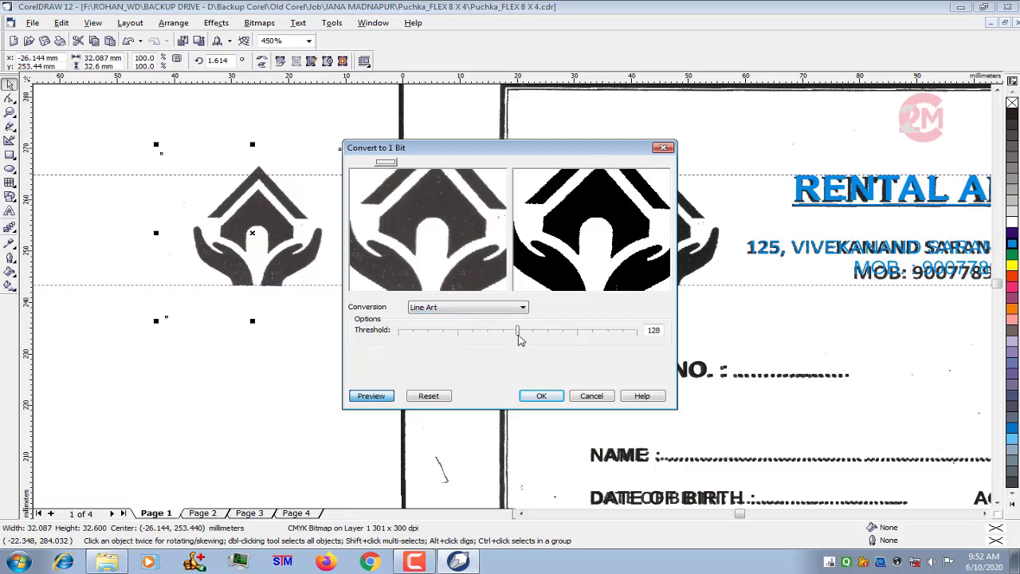
{"action": "left_click_drag", "start_coordinate": [519, 338], "coordinate": [534, 336]}
{"action": "left_click", "coordinate": [542, 395]}
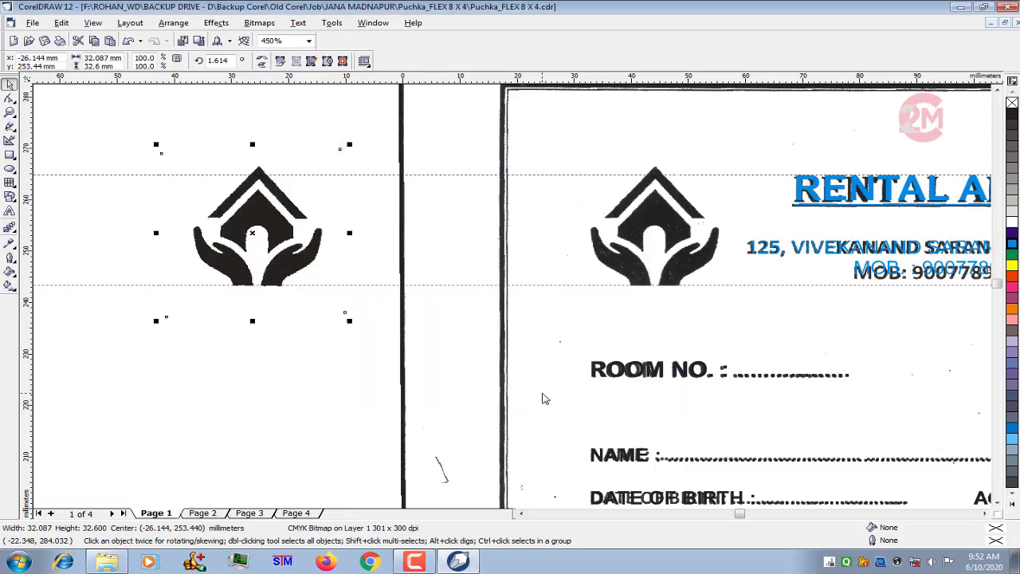
{"action": "left_click", "coordinate": [523, 250]}
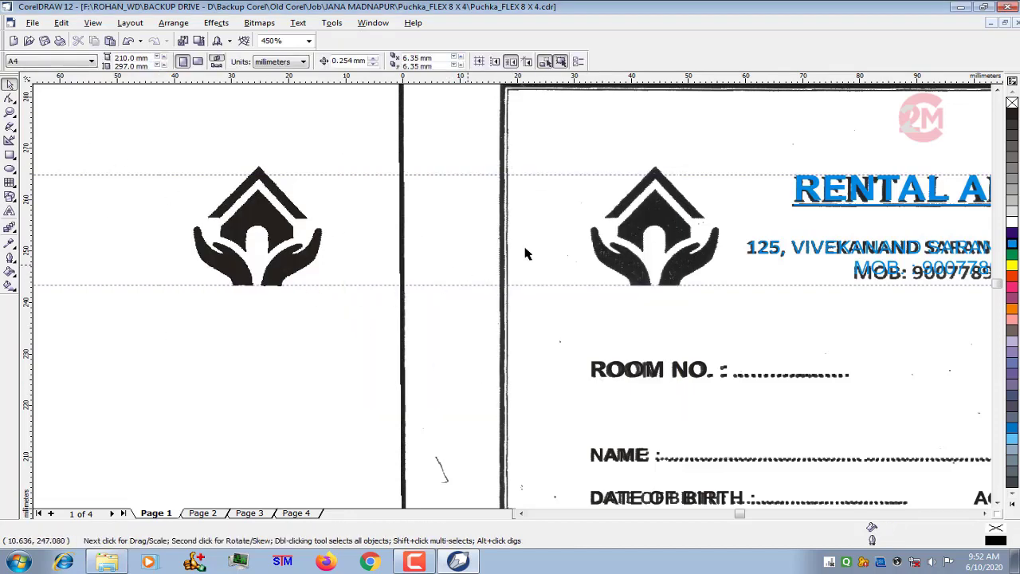
- Move the black logo onto the page next to the scanned logo and place a vertical guideline at the scanned logo's right edge
{"action": "scroll", "coordinate": [522, 247], "scroll_direction": "up", "scroll_amount": 2}
{"action": "left_click_drag", "start_coordinate": [234, 233], "coordinate": [402, 247]}
{"action": "scroll", "coordinate": [536, 233], "scroll_direction": "up", "scroll_amount": 2}
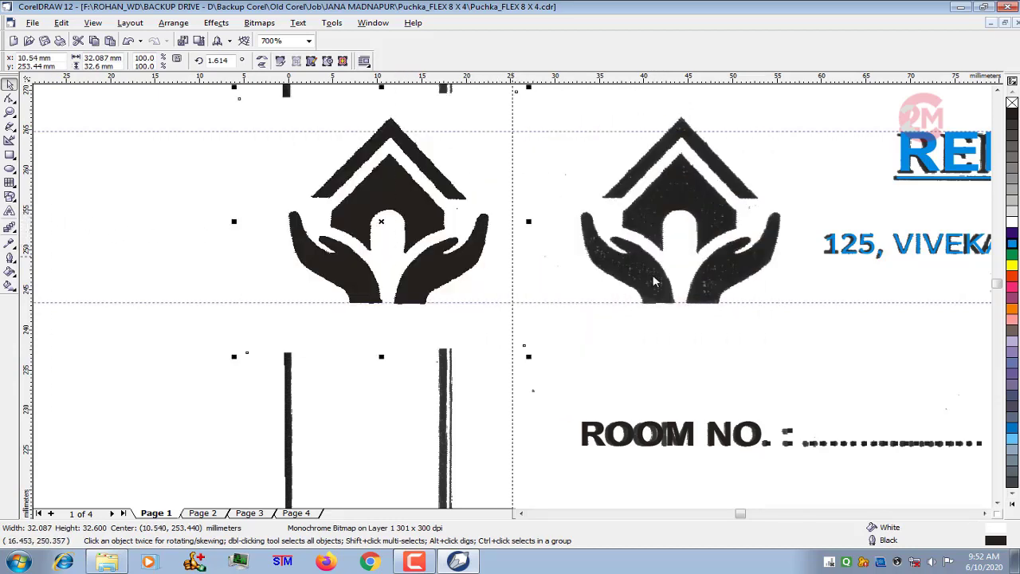
{"action": "left_click", "coordinate": [780, 299]}
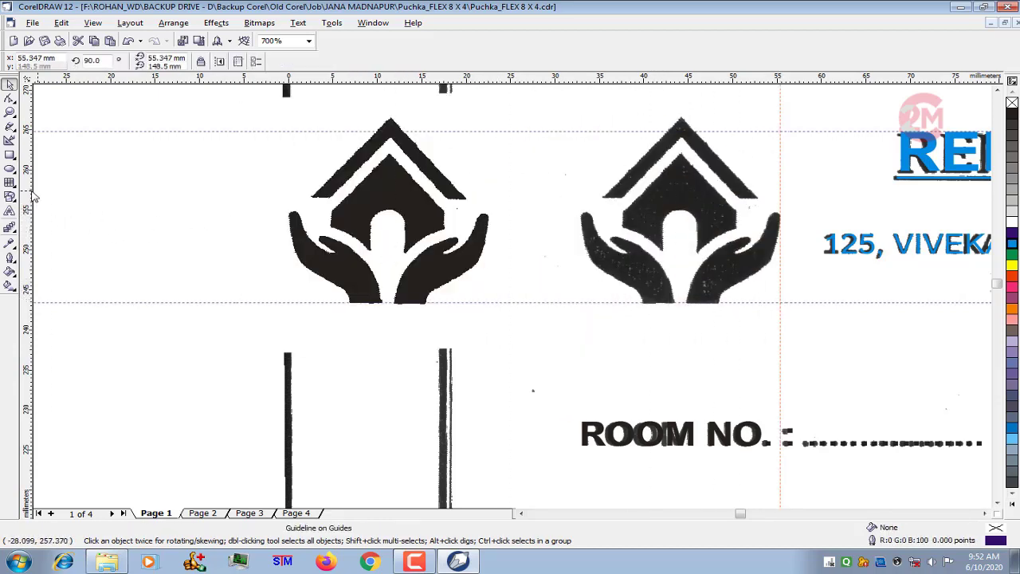
- Move the black logo over the scanned logo, nudge it right to meet the vertical guideline, and deselect it
{"action": "left_click_drag", "start_coordinate": [354, 226], "coordinate": [616, 224]}
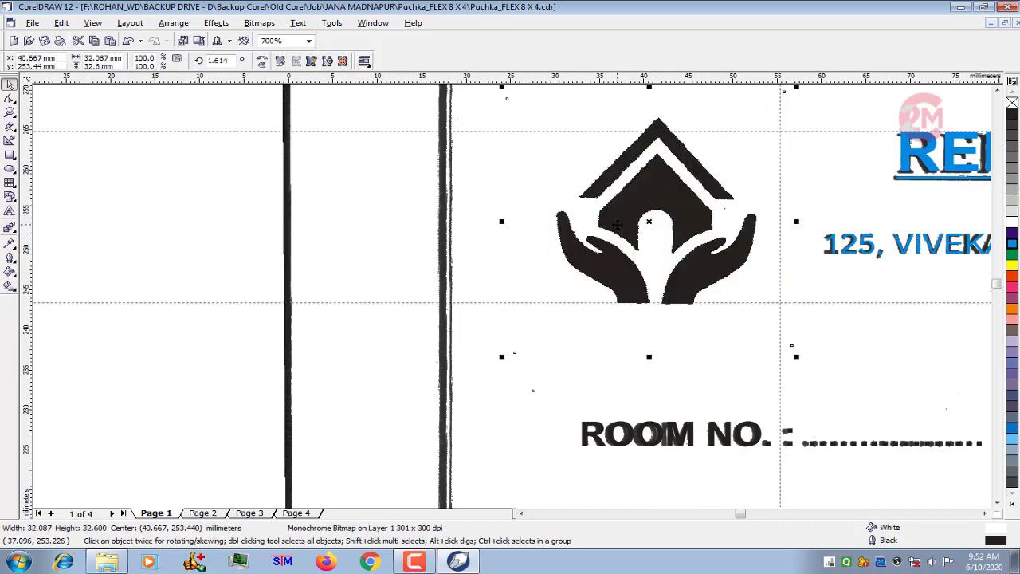
{"action": "key", "text": "Right"}
{"action": "key", "text": "Right"}
{"action": "scroll", "coordinate": [575, 191], "scroll_direction": "down", "scroll_amount": 6}
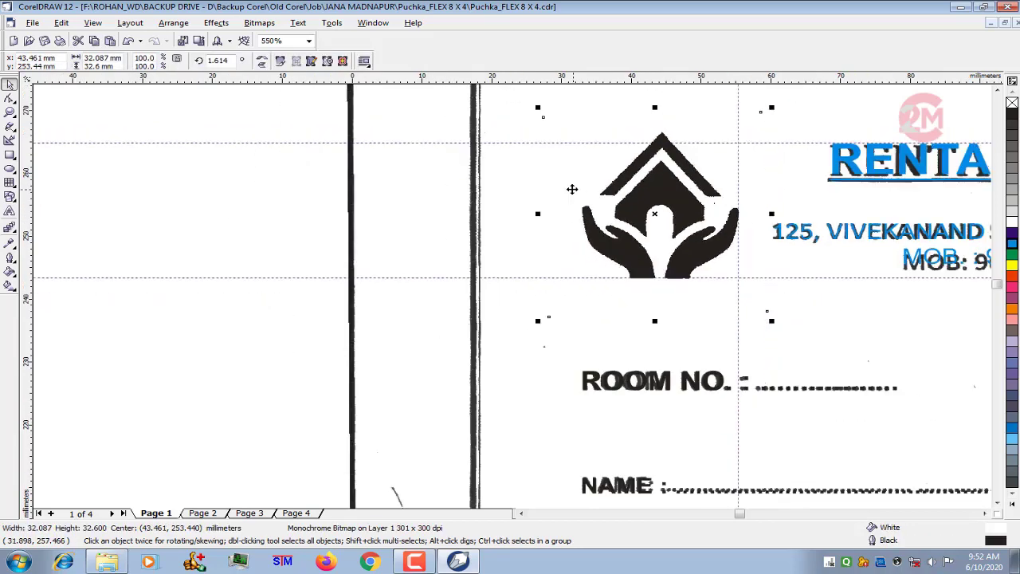
{"action": "left_click", "coordinate": [405, 169]}
- Move the original scanned bitmap off the page and set it beside the page's left edge for comparison
{"action": "scroll", "coordinate": [600, 202], "scroll_direction": "down", "scroll_amount": 1}
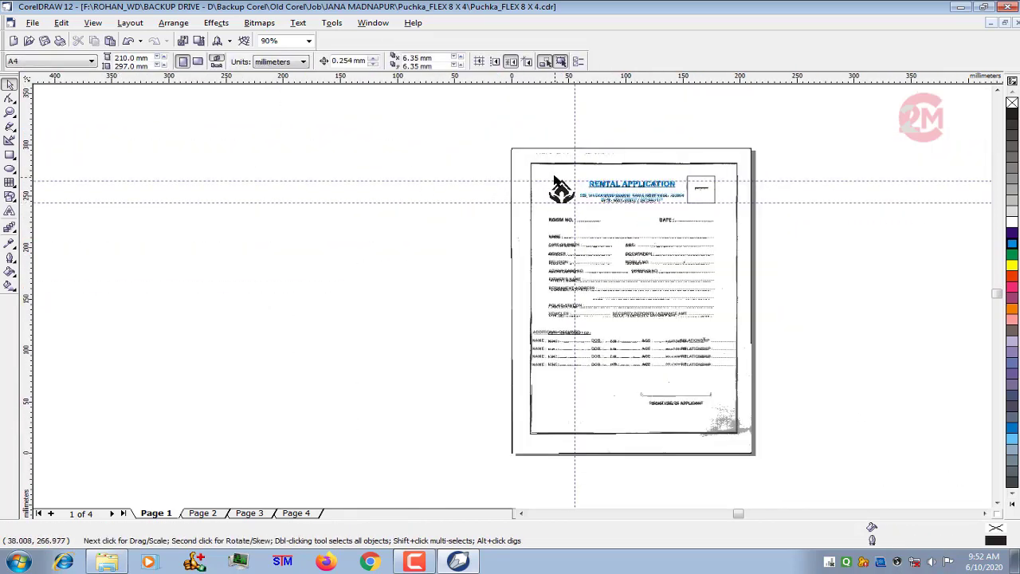
{"action": "left_click_drag", "start_coordinate": [547, 172], "coordinate": [149, 193]}
{"action": "scroll", "coordinate": [649, 164], "scroll_direction": "up", "scroll_amount": 2}
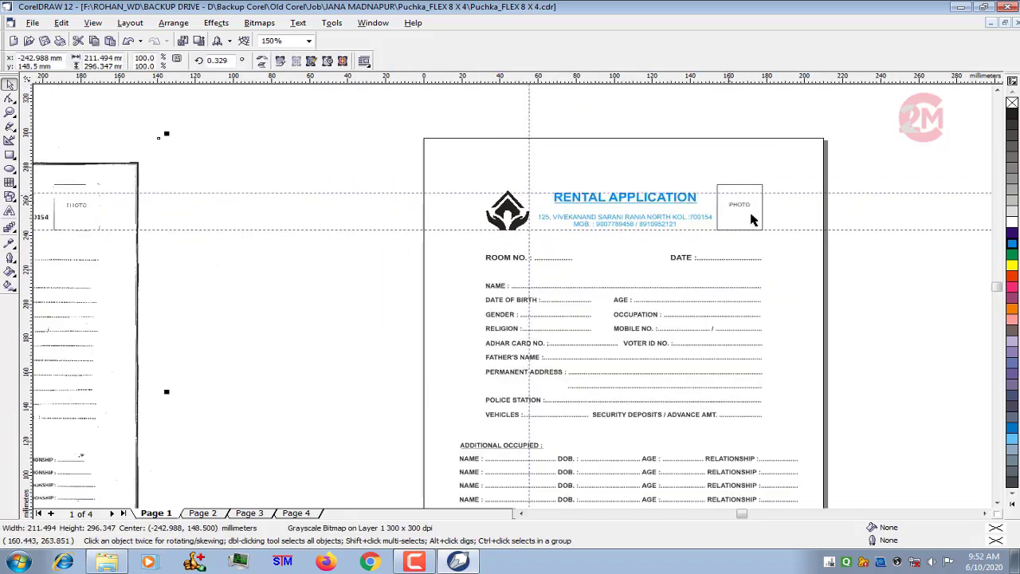
{"action": "scroll", "coordinate": [591, 187], "scroll_direction": "down", "scroll_amount": 2}
{"action": "left_click_drag", "start_coordinate": [247, 285], "coordinate": [373, 279]}
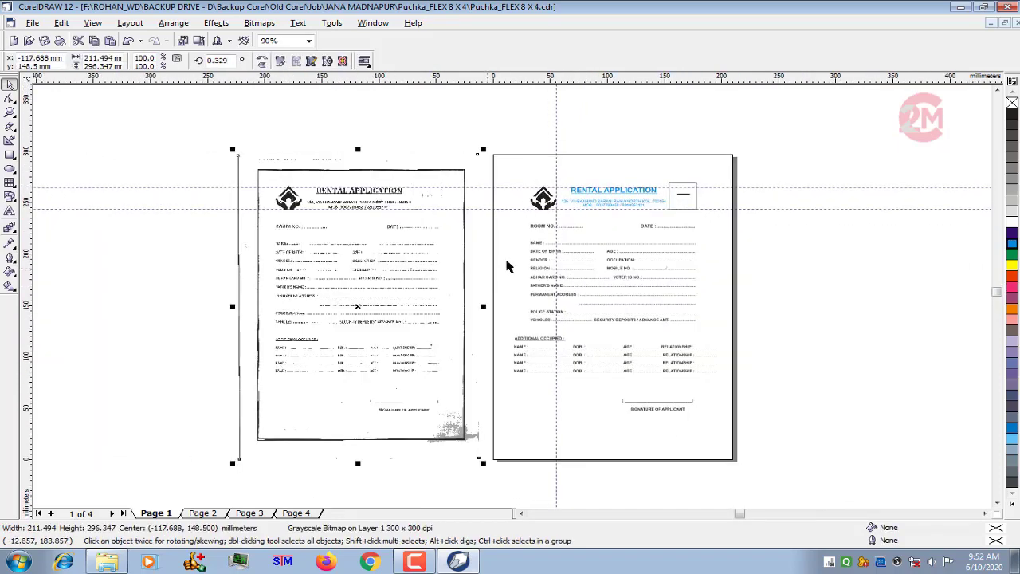
- Compare the recreated form and its header with the scanned original side by side
{"action": "scroll", "coordinate": [516, 255], "scroll_direction": "up", "scroll_amount": 3}
{"action": "scroll", "coordinate": [499, 210], "scroll_direction": "down", "scroll_amount": 2}
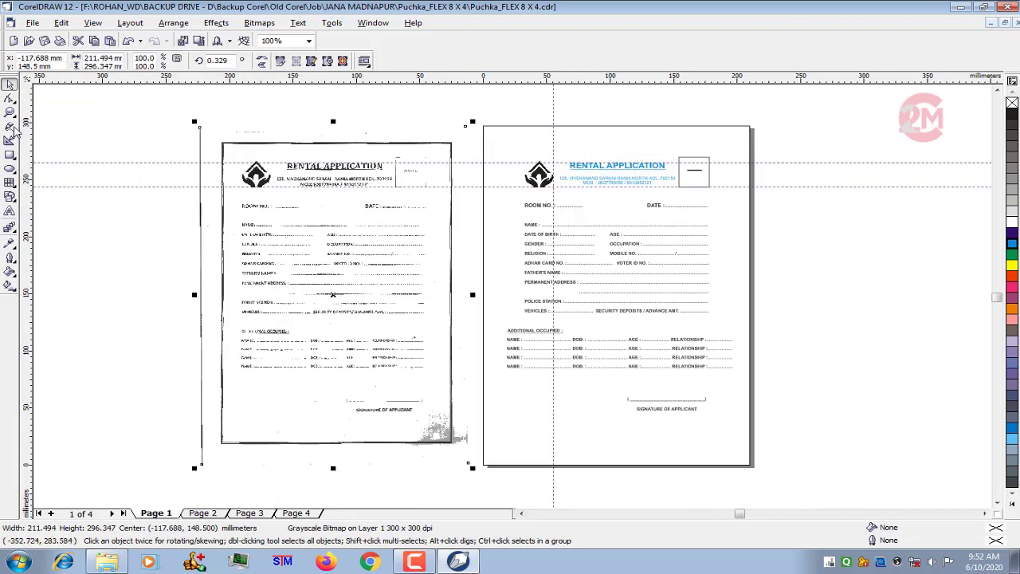
{"action": "left_click", "coordinate": [10, 112]}
{"action": "left_click_drag", "start_coordinate": [195, 117], "coordinate": [856, 450]}
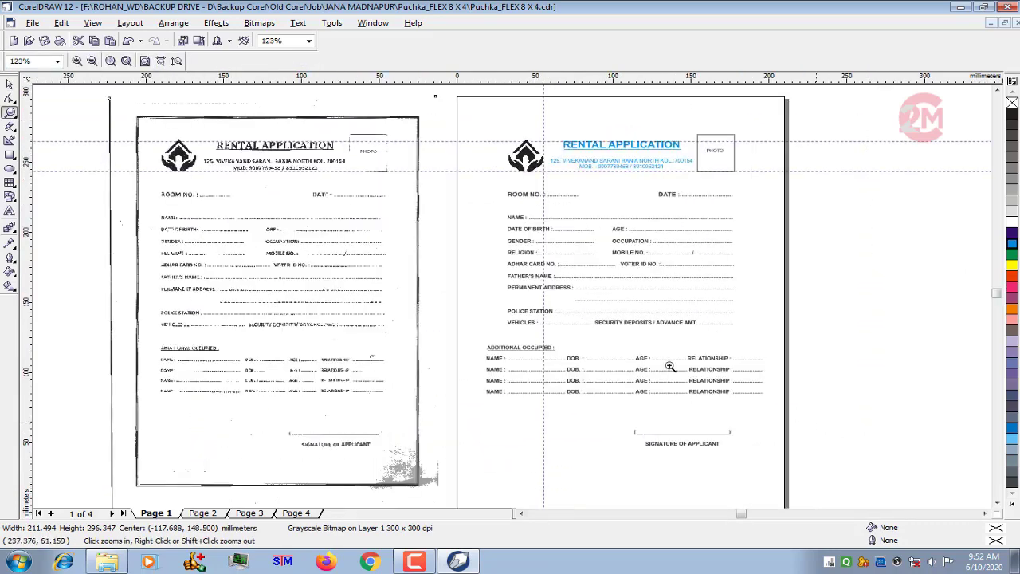
{"action": "left_click", "coordinate": [9, 83]}
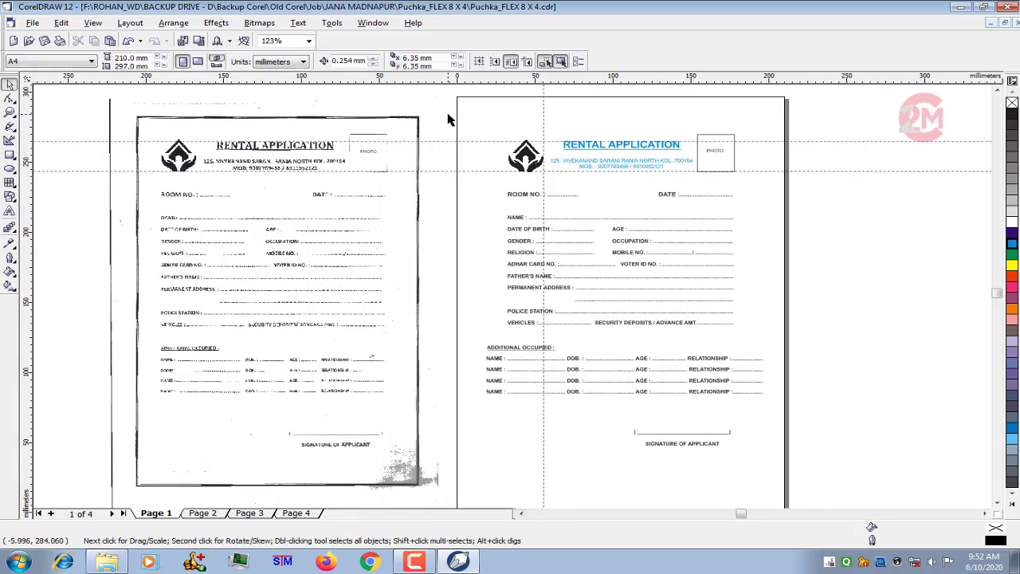
{"action": "left_click_drag", "start_coordinate": [447, 115], "coordinate": [777, 192]}
{"action": "scroll", "coordinate": [665, 176], "scroll_direction": "up", "scroll_amount": 2}
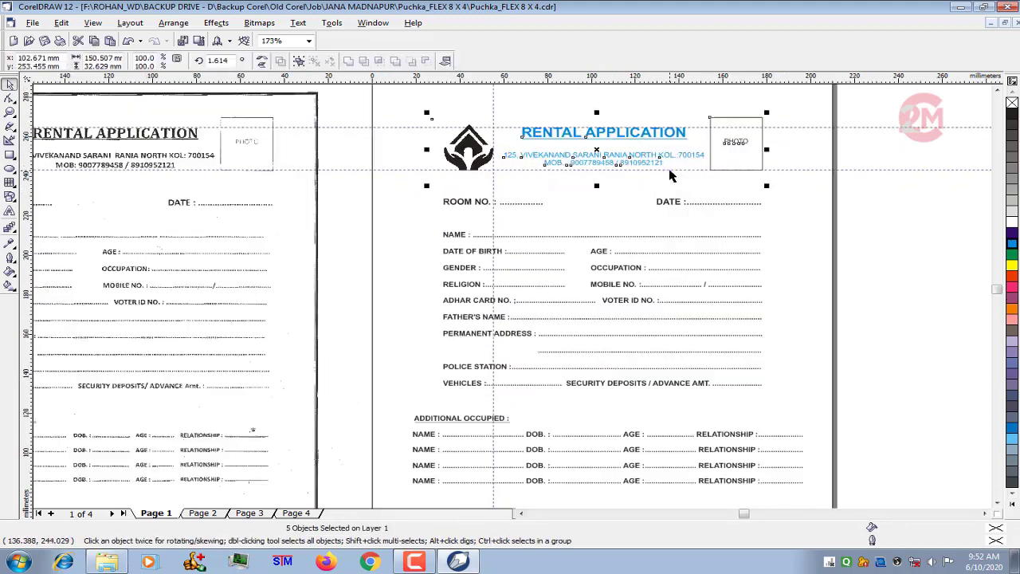
{"action": "scroll", "coordinate": [558, 186], "scroll_direction": "down", "scroll_amount": 3}
- Enlarge the form's upper part, from the header to the vehicles row, to about 160 mm wide and nudge it up
{"action": "left_click_drag", "start_coordinate": [439, 114], "coordinate": [417, 148]}
{"action": "left_click_drag", "start_coordinate": [444, 114], "coordinate": [735, 411]}
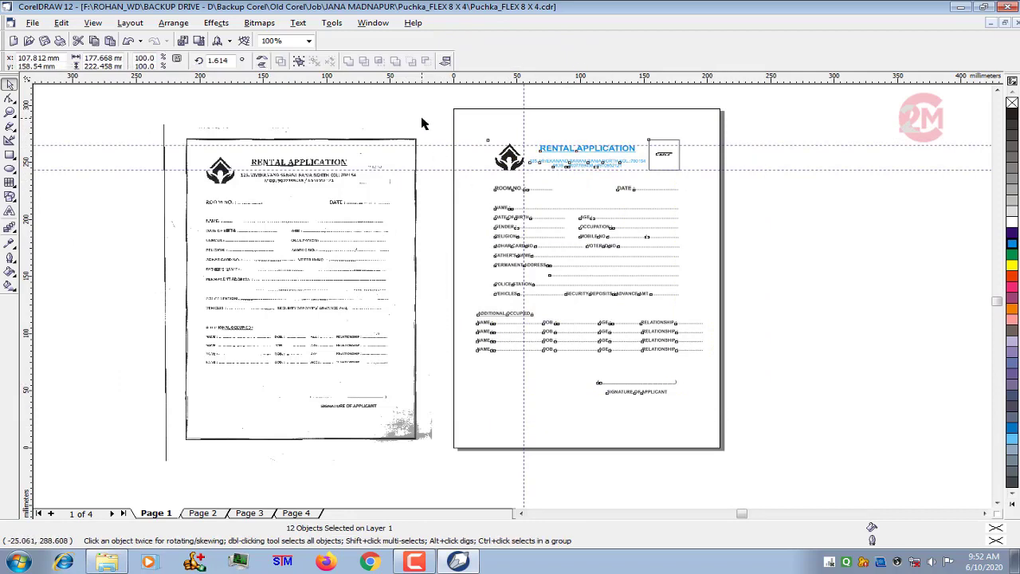
{"action": "left_click_drag", "start_coordinate": [428, 116], "coordinate": [650, 269]}
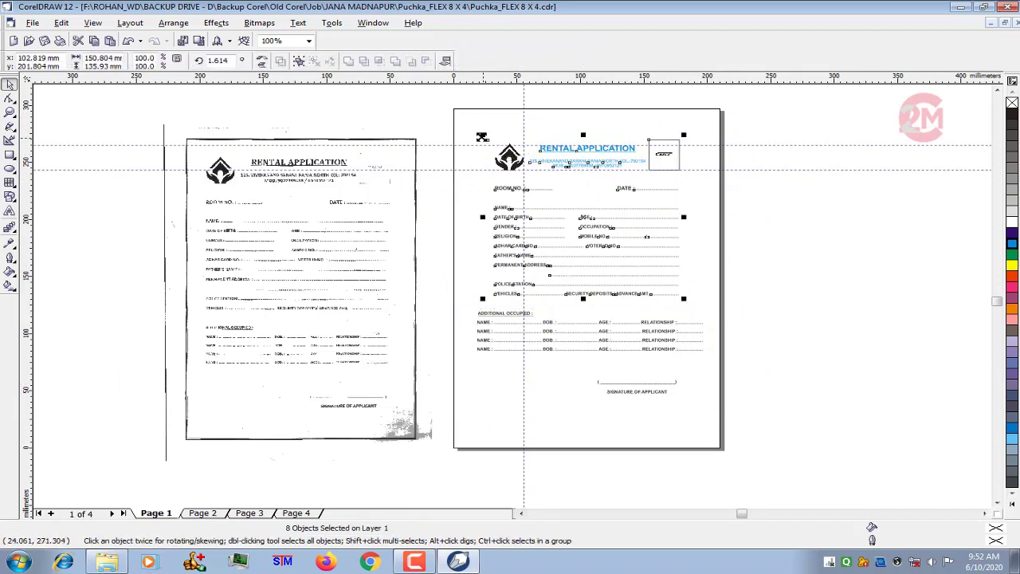
{"action": "left_click_drag", "start_coordinate": [430, 115], "coordinate": [726, 305]}
{"action": "left_click_drag", "start_coordinate": [484, 134], "coordinate": [476, 129]}
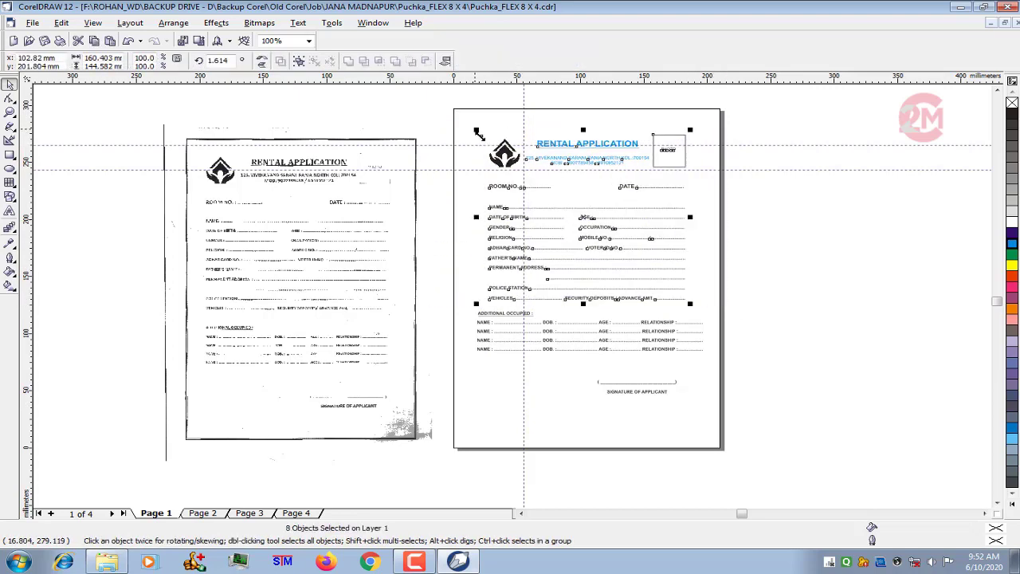
{"action": "key", "text": "Up"}
{"action": "key", "text": "Up"}
{"action": "key", "text": "Up"}
{"action": "key", "text": "Up"}
{"action": "key", "text": "Up"}
{"action": "key", "text": "Up"}
{"action": "key", "text": "Up"}
{"action": "key", "text": "Up"}
{"action": "key", "text": "Up"}
{"action": "key", "text": "Up"}
{"action": "key", "text": "Up"}
{"action": "key", "text": "Up"}
{"action": "key", "text": "Up"}
{"action": "key", "text": "Up"}
{"action": "key", "text": "Up"}
{"action": "key", "text": "Up"}
{"action": "key", "text": "Up"}
{"action": "key", "text": "Up"}
{"action": "key", "text": "Up"}
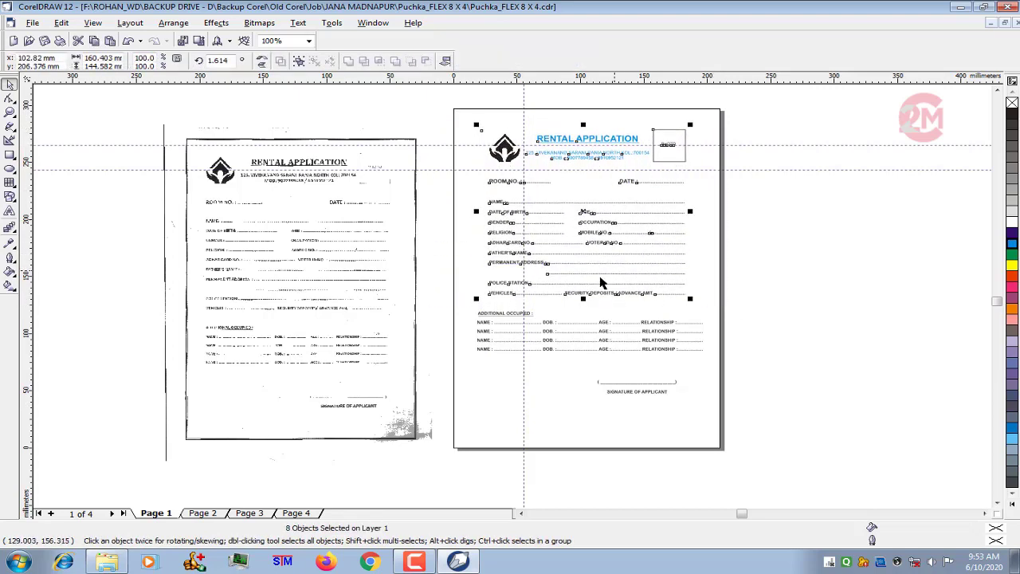
- Nudge the additional occupied section and the signature block down, away from the vehicles row
{"action": "left_click_drag", "start_coordinate": [446, 304], "coordinate": [763, 444]}
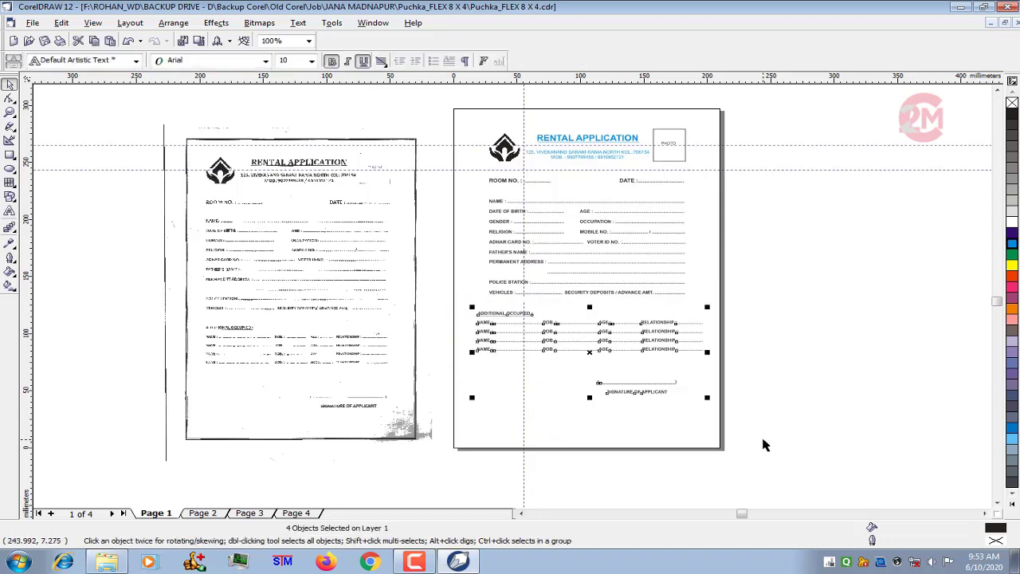
{"action": "key", "text": "Down"}
{"action": "key", "text": "Down"}
{"action": "key", "text": "Down"}
{"action": "key", "text": "Down"}
{"action": "key", "text": "Down"}
{"action": "key", "text": "Down"}
{"action": "key", "text": "Down"}
{"action": "key", "text": "Down"}
{"action": "key", "text": "Down"}
{"action": "key", "text": "Down"}
{"action": "key", "text": "Down"}
{"action": "key", "text": "Down"}
{"action": "key", "text": "Down"}
{"action": "key", "text": "Down"}
{"action": "key", "text": "Down"}
{"action": "key", "text": "Down"}
{"action": "key", "text": "Down"}
{"action": "key", "text": "Down"}
{"action": "key", "text": "Down"}
{"action": "key", "text": "Down"}
{"action": "key", "text": "Down"}
{"action": "key", "text": "Down"}
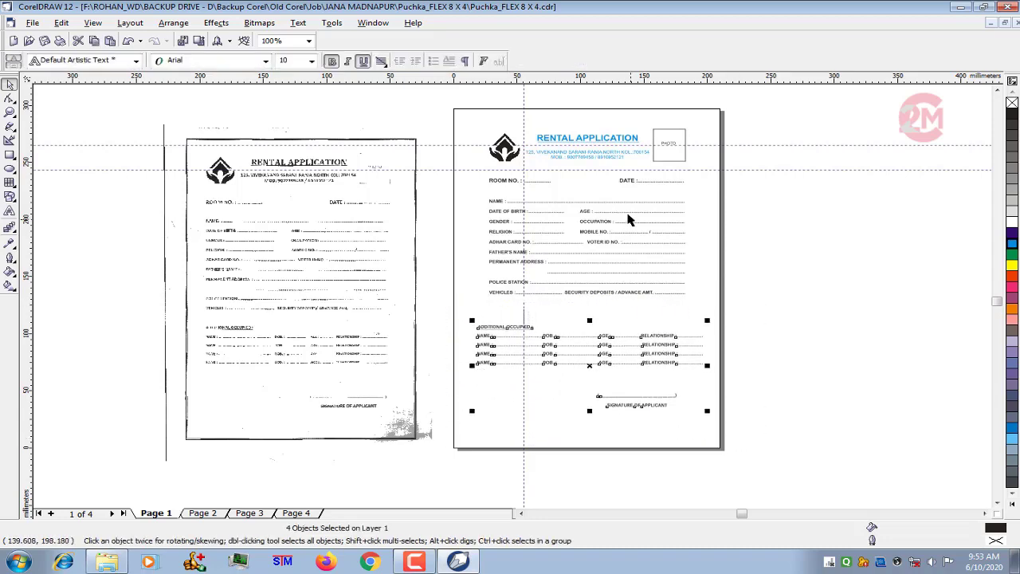
- Replace the vertical guideline with two at the additional occupied rows' left and right edges, at about 19 mm and 196 mm
{"action": "scroll", "coordinate": [626, 216], "scroll_direction": "up", "scroll_amount": 3}
{"action": "scroll", "coordinate": [491, 228], "scroll_direction": "down", "scroll_amount": 2}
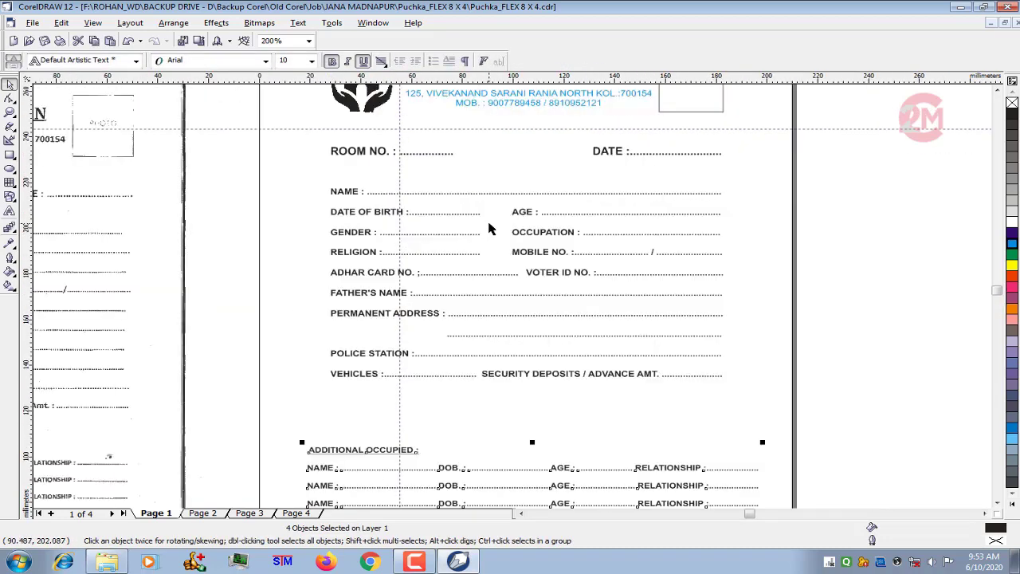
{"action": "left_click", "coordinate": [418, 192]}
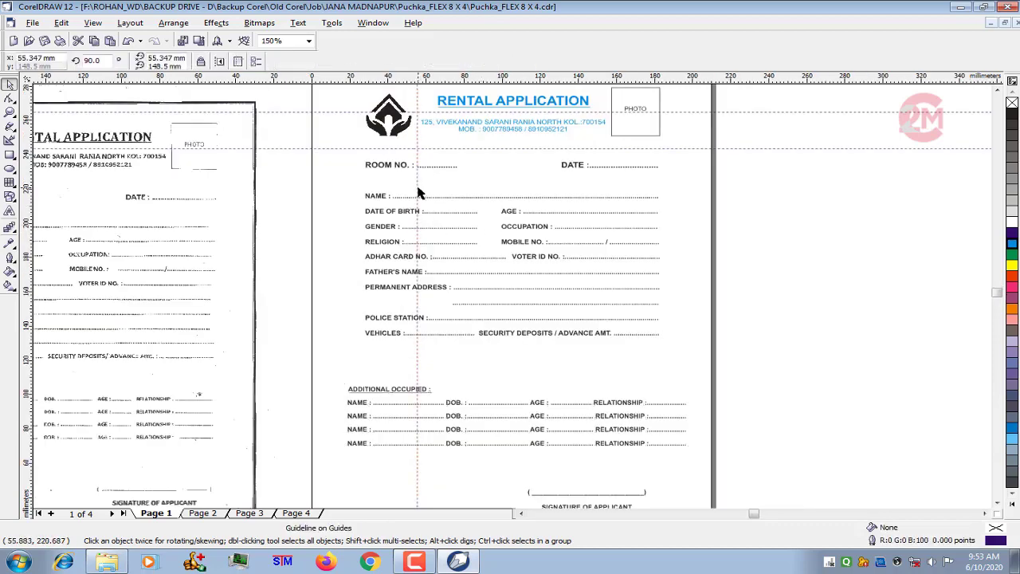
{"action": "left_click_drag", "start_coordinate": [19, 204], "coordinate": [350, 356]}
{"action": "left_click_drag", "start_coordinate": [348, 363], "coordinate": [685, 372]}
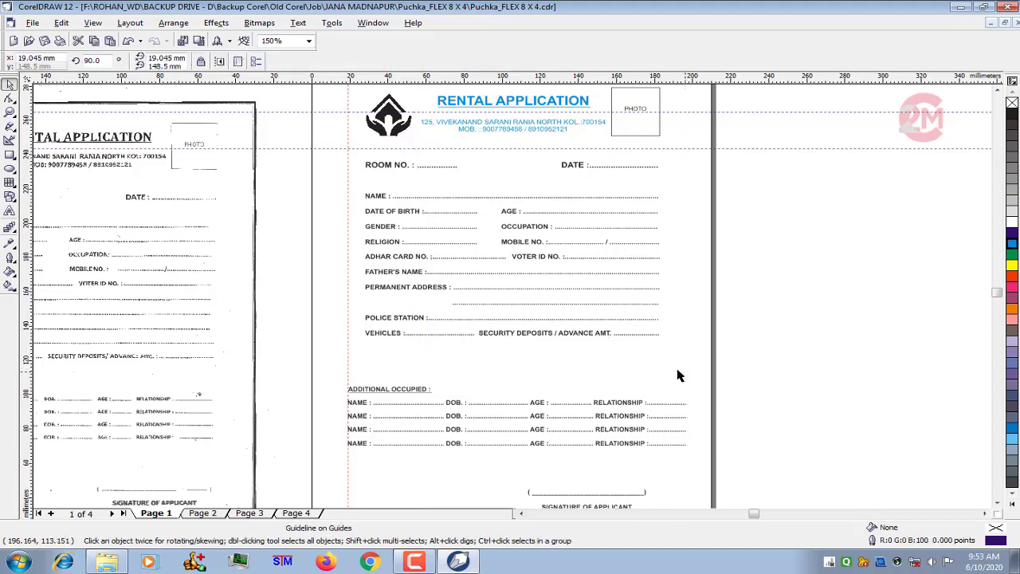
- Move the logo outward towards the left guideline and the photo box with its label out to the right guideline
{"action": "scroll", "coordinate": [484, 302], "scroll_direction": "down", "scroll_amount": 2}
{"action": "scroll", "coordinate": [503, 176], "scroll_direction": "up", "scroll_amount": 3}
{"action": "left_click_drag", "start_coordinate": [223, 157], "coordinate": [339, 263]}
{"action": "left_click_drag", "start_coordinate": [281, 204], "coordinate": [264, 195]}
{"action": "left_click_drag", "start_coordinate": [860, 130], "coordinate": [641, 249]}
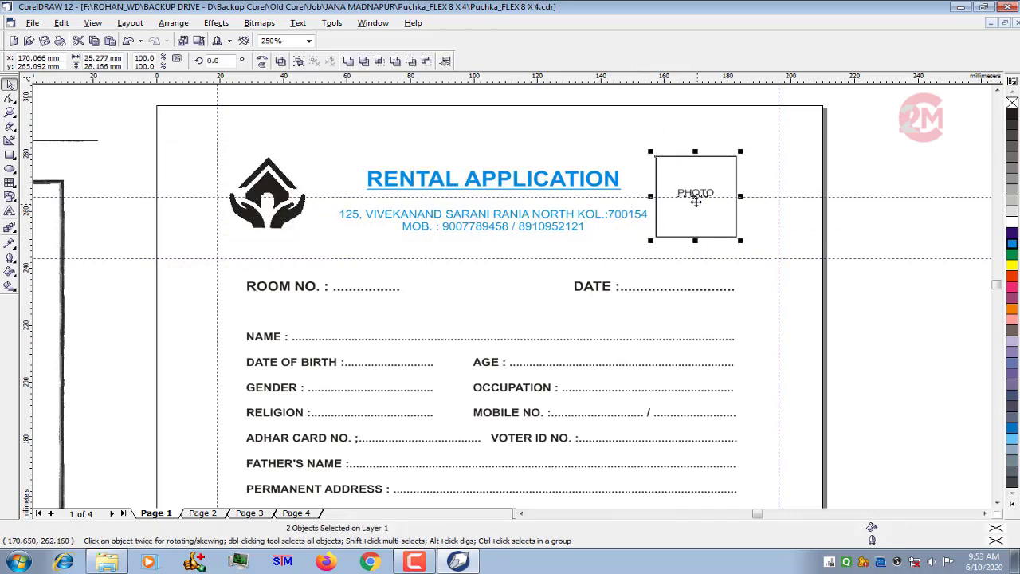
{"action": "left_click_drag", "start_coordinate": [694, 198], "coordinate": [735, 197]}
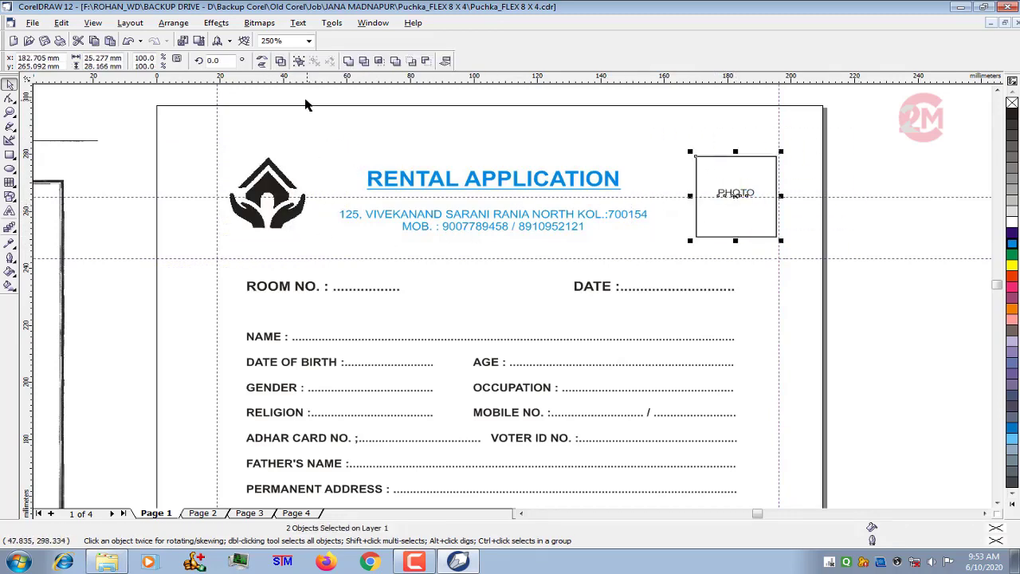
- Recolour the RENTAL APPLICATION heading and the address and mobile lines black, and deselect them
{"action": "left_click_drag", "start_coordinate": [304, 104], "coordinate": [660, 256]}
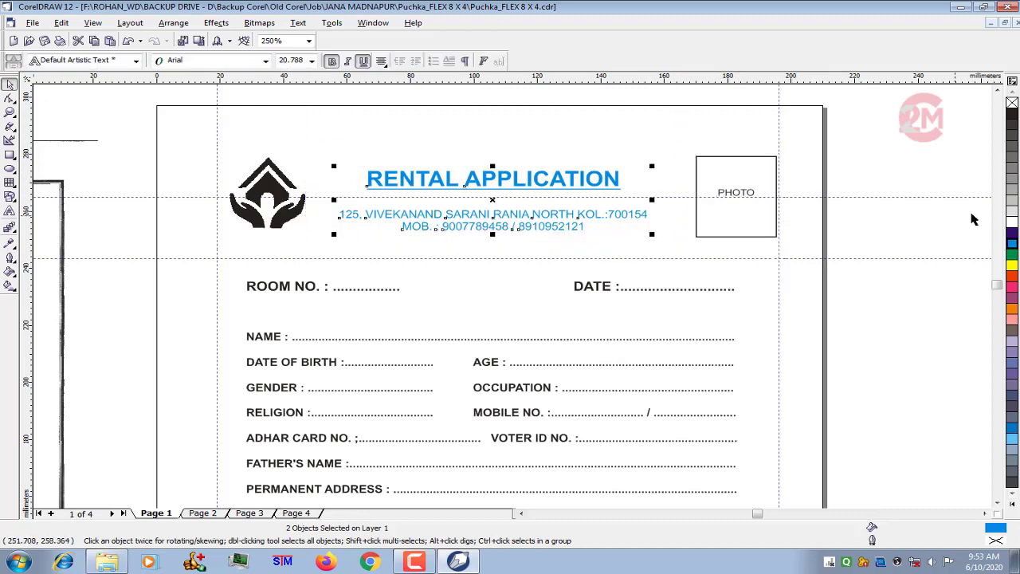
{"action": "left_click", "coordinate": [1012, 115]}
{"action": "left_click", "coordinate": [924, 149]}
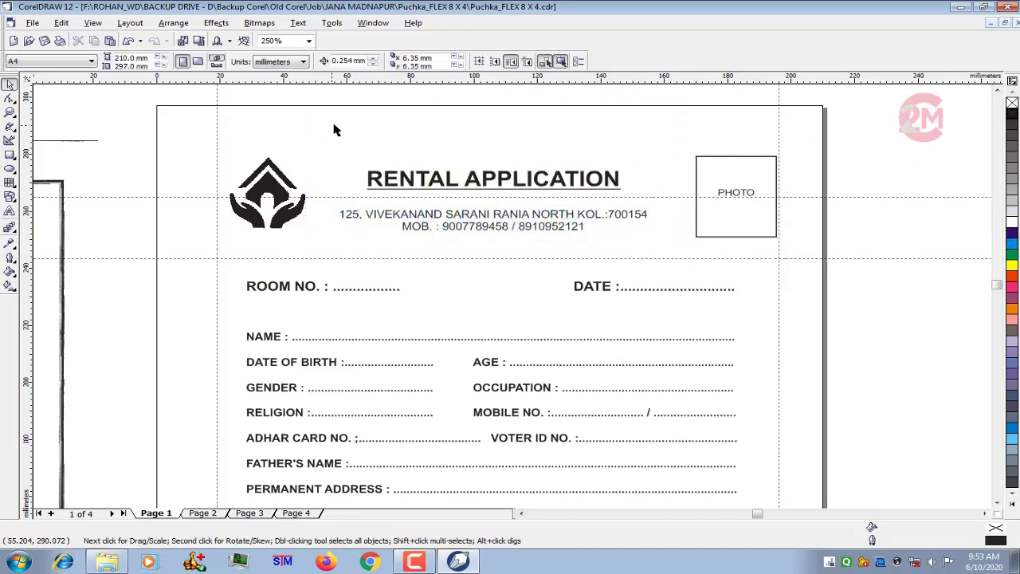
- Enlarge the RENTAL APPLICATION heading about its centre and set the address and mobile text to 12 pt
{"action": "left_click_drag", "start_coordinate": [335, 129], "coordinate": [643, 207]}
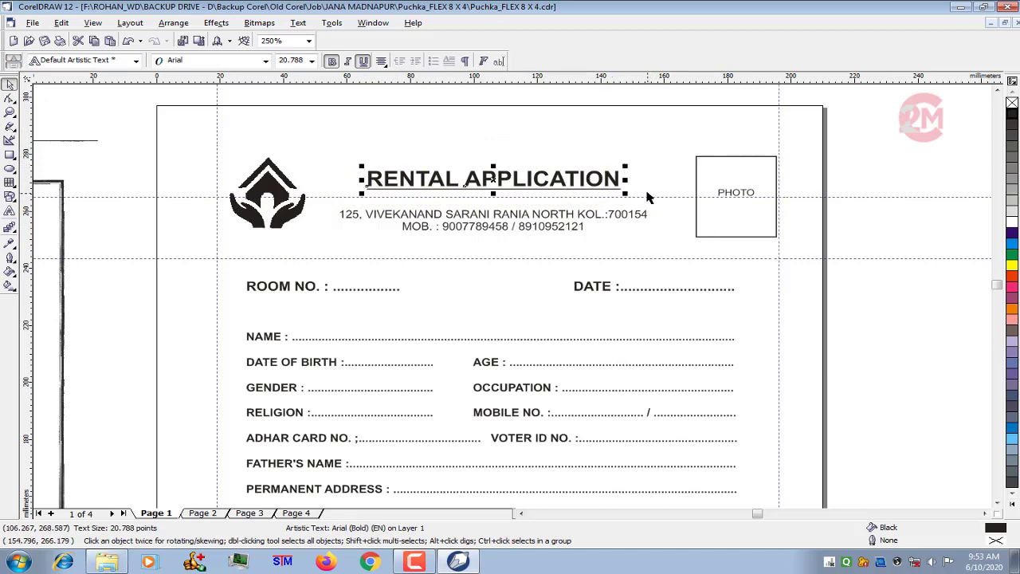
{"action": "left_click_drag", "start_coordinate": [629, 169], "coordinate": [662, 162]}
{"action": "left_click", "coordinate": [433, 215]}
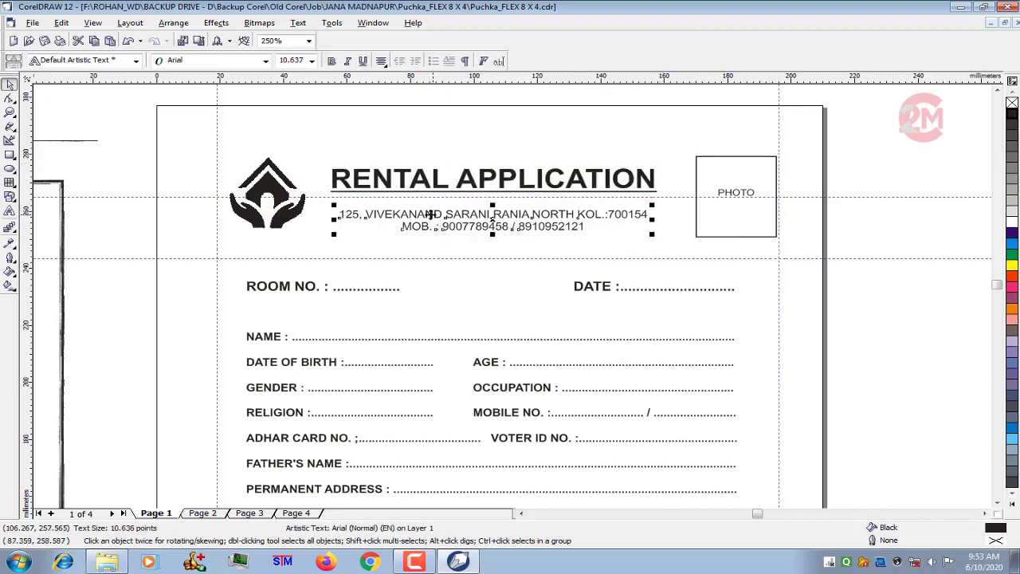
{"action": "left_click", "coordinate": [311, 61]}
{"action": "left_click", "coordinate": [307, 138]}
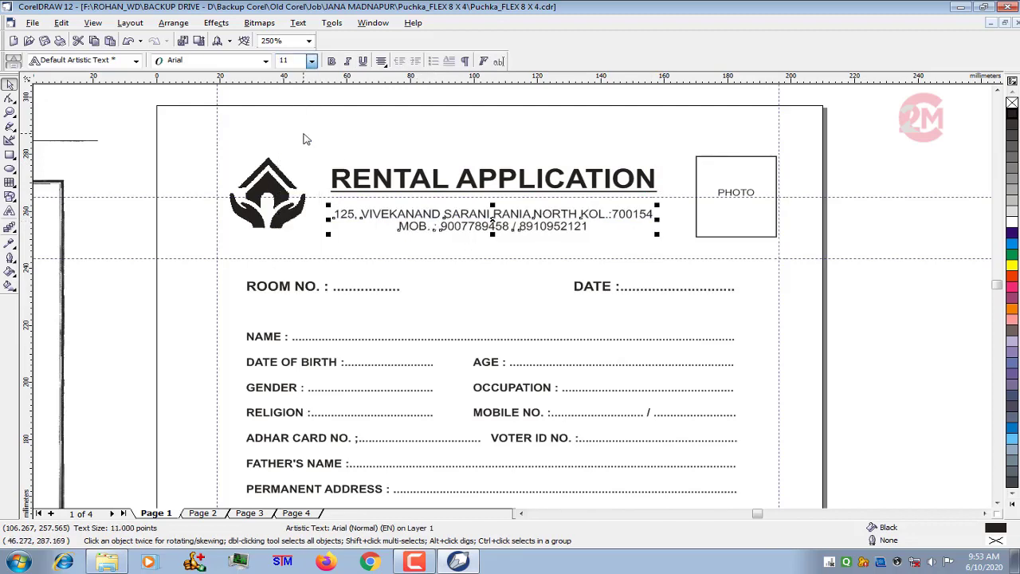
{"action": "left_click", "coordinate": [312, 60]}
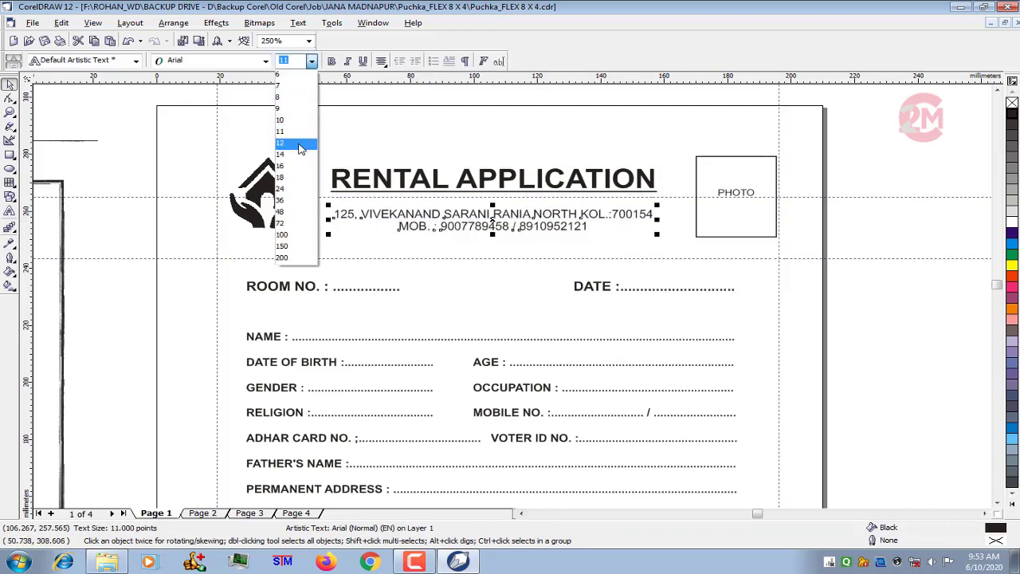
{"action": "left_click", "coordinate": [302, 147]}
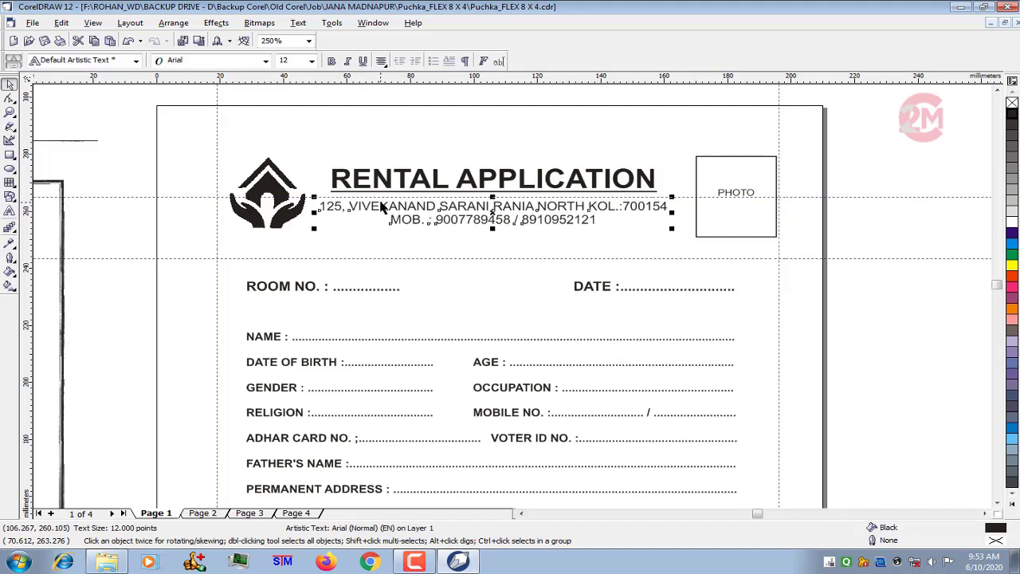
- Increase the line spacing of the applicant details text block, from the name row to the vehicles row
{"action": "scroll", "coordinate": [468, 146], "scroll_direction": "down", "scroll_amount": 1}
{"action": "scroll", "coordinate": [468, 146], "scroll_direction": "down", "scroll_amount": 2}
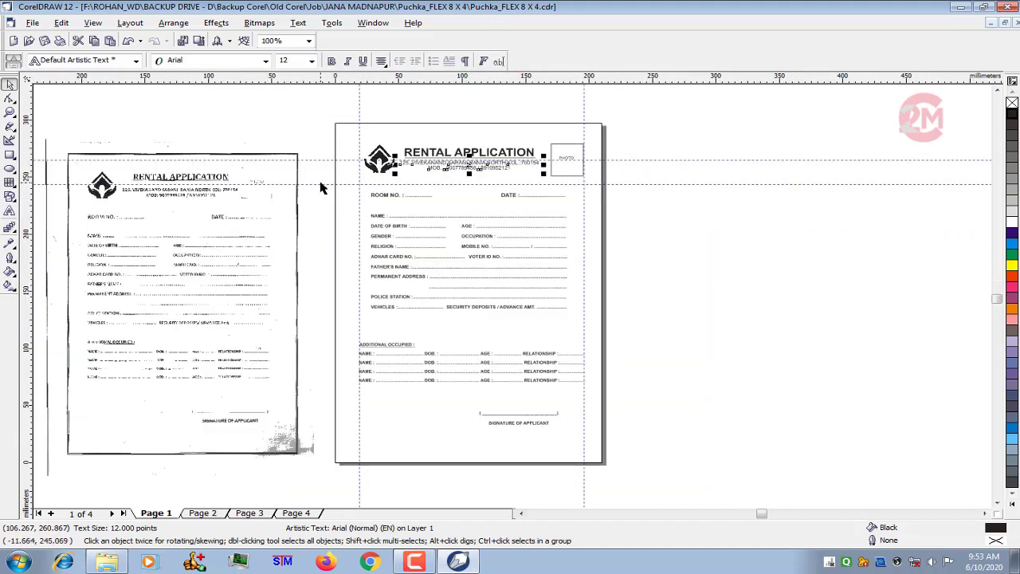
{"action": "scroll", "coordinate": [444, 251], "scroll_direction": "up", "scroll_amount": 1}
{"action": "left_click", "coordinate": [341, 200]}
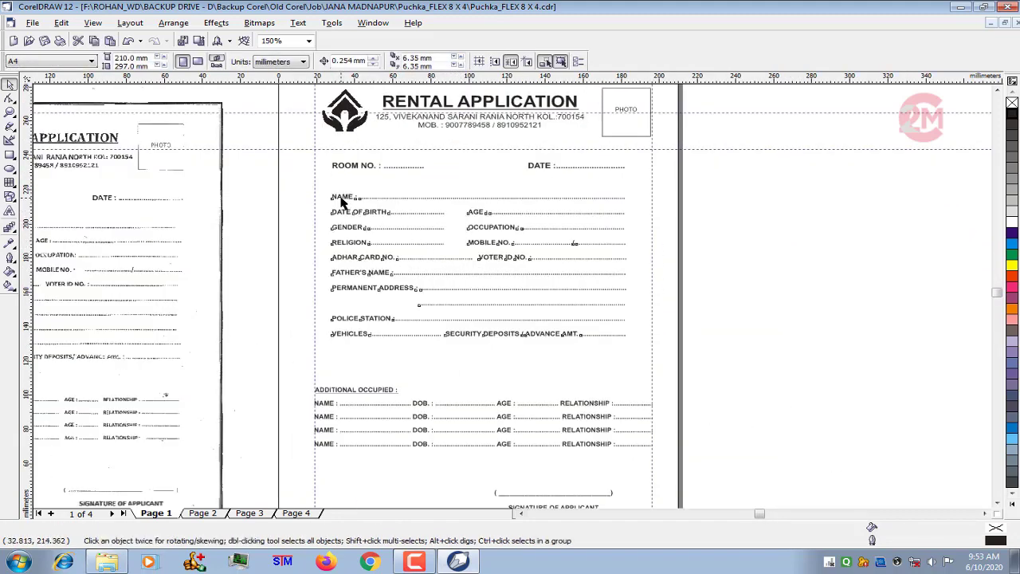
{"action": "left_click", "coordinate": [9, 97]}
{"action": "scroll", "coordinate": [439, 325], "scroll_direction": "up", "scroll_amount": 1}
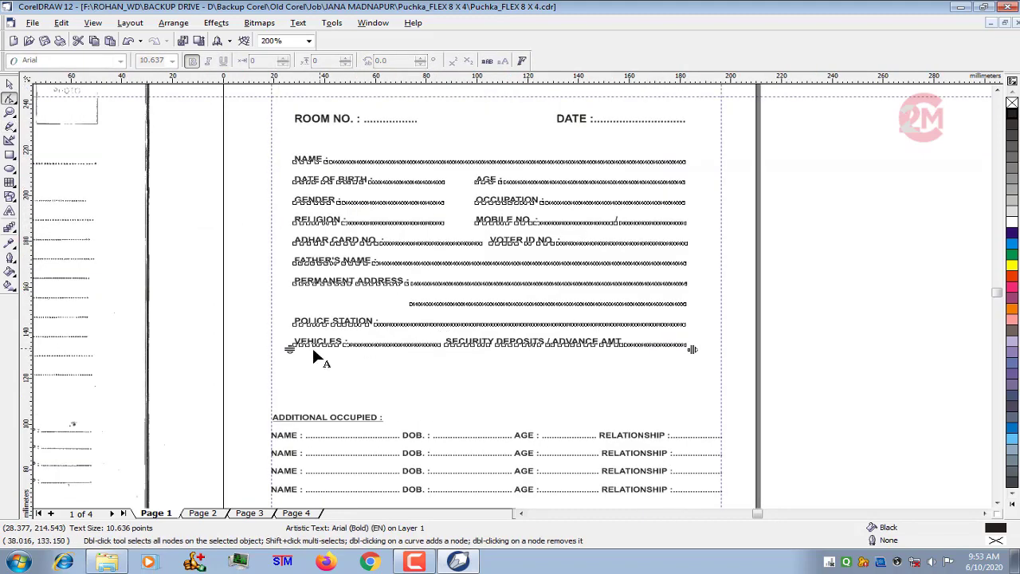
{"action": "left_click_drag", "start_coordinate": [290, 349], "coordinate": [289, 363]}
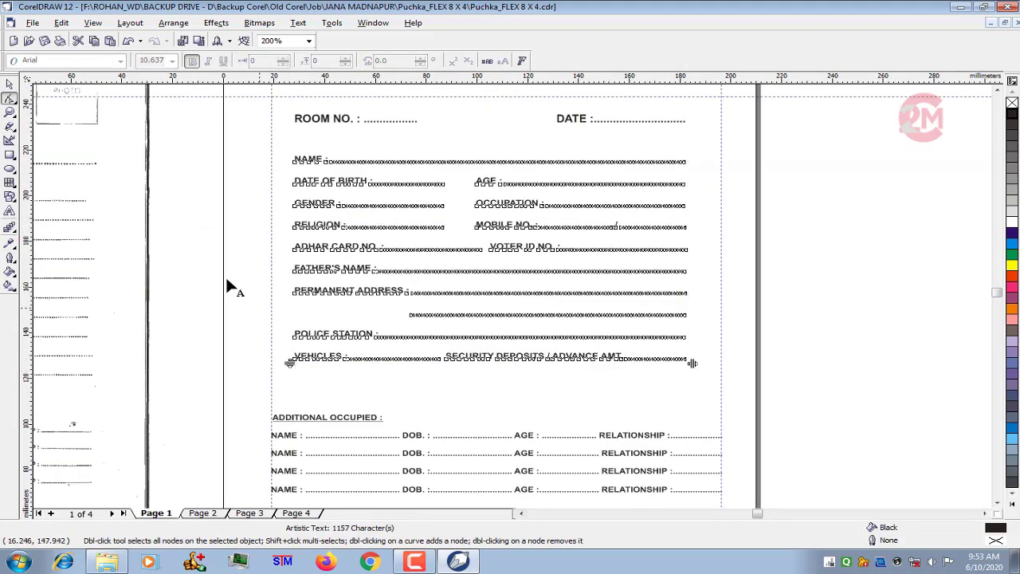
{"action": "left_click", "coordinate": [10, 83]}
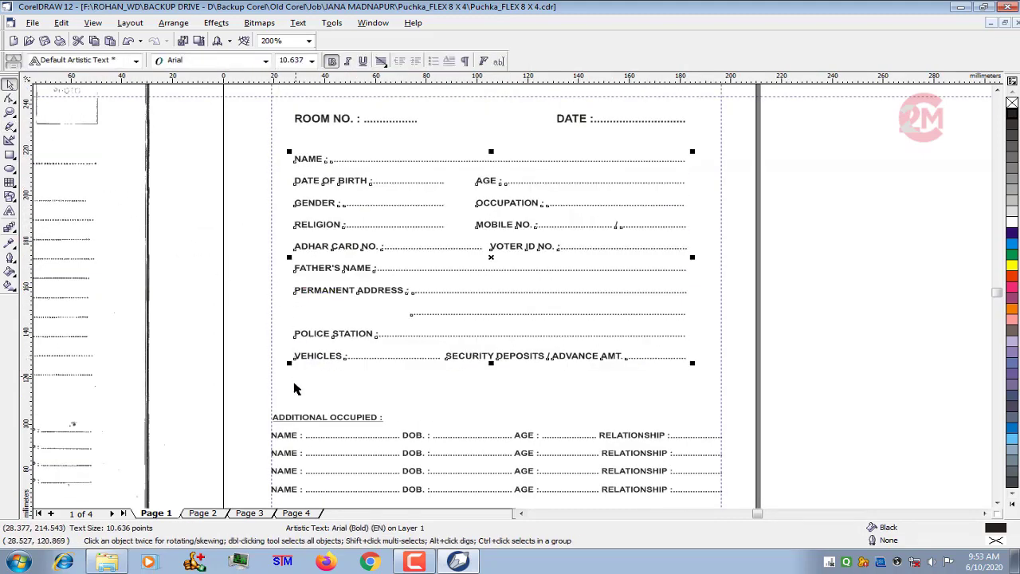
- Scale the applicant details text up to about 11.89 pt, reaching the left guideline, and nudge it down
{"action": "left_click_drag", "start_coordinate": [289, 364], "coordinate": [267, 380]}
{"action": "key", "text": "Down"}
{"action": "key", "text": "Down"}
{"action": "key", "text": "Down"}
{"action": "key", "text": "Down"}
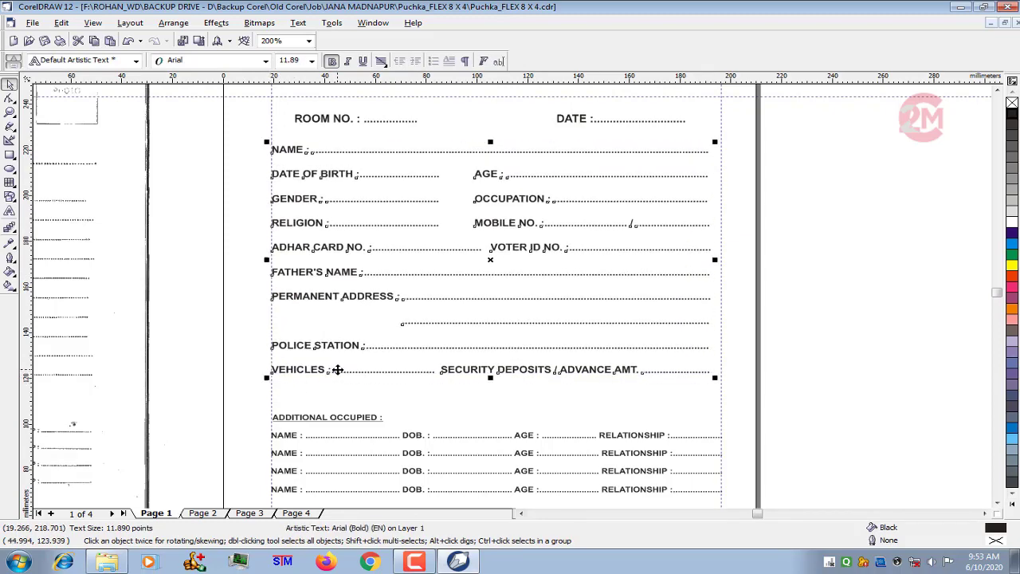
- Increase the line spacing of the four rows under the ADDITIONAL OCCUPIED heading
{"action": "scroll", "coordinate": [417, 266], "scroll_direction": "down", "scroll_amount": 3}
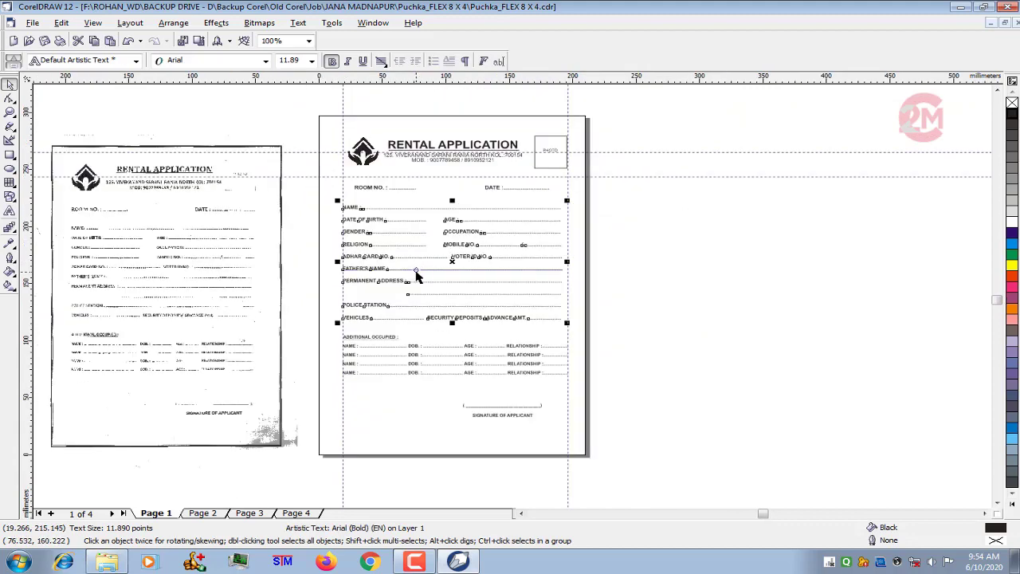
{"action": "scroll", "coordinate": [417, 273], "scroll_direction": "up", "scroll_amount": 2}
{"action": "scroll", "coordinate": [444, 453], "scroll_direction": "up", "scroll_amount": 1}
{"action": "scroll", "coordinate": [435, 406], "scroll_direction": "down", "scroll_amount": 1}
{"action": "scroll", "coordinate": [441, 323], "scroll_direction": "up", "scroll_amount": 1}
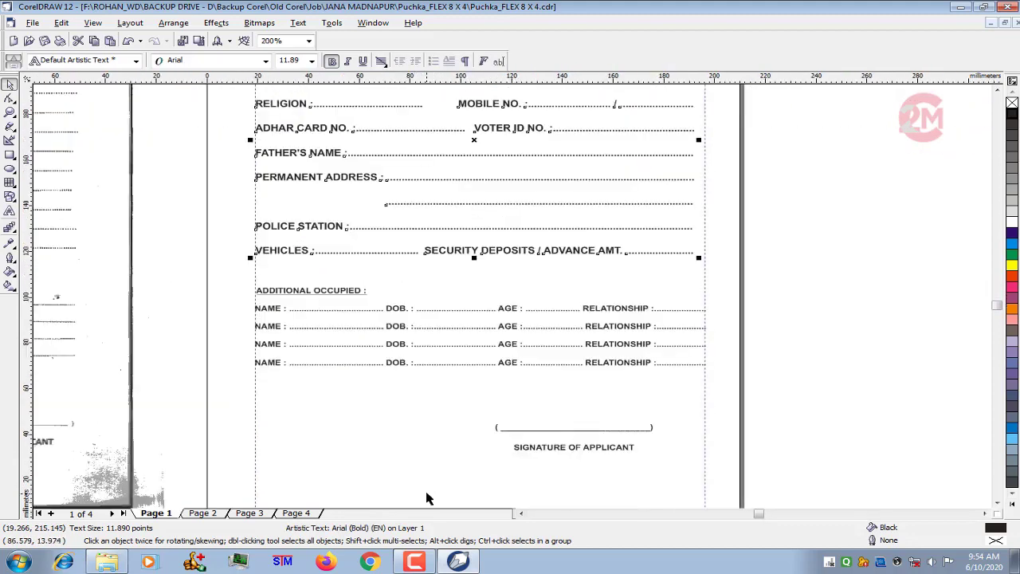
{"action": "scroll", "coordinate": [369, 333], "scroll_direction": "down", "scroll_amount": 1}
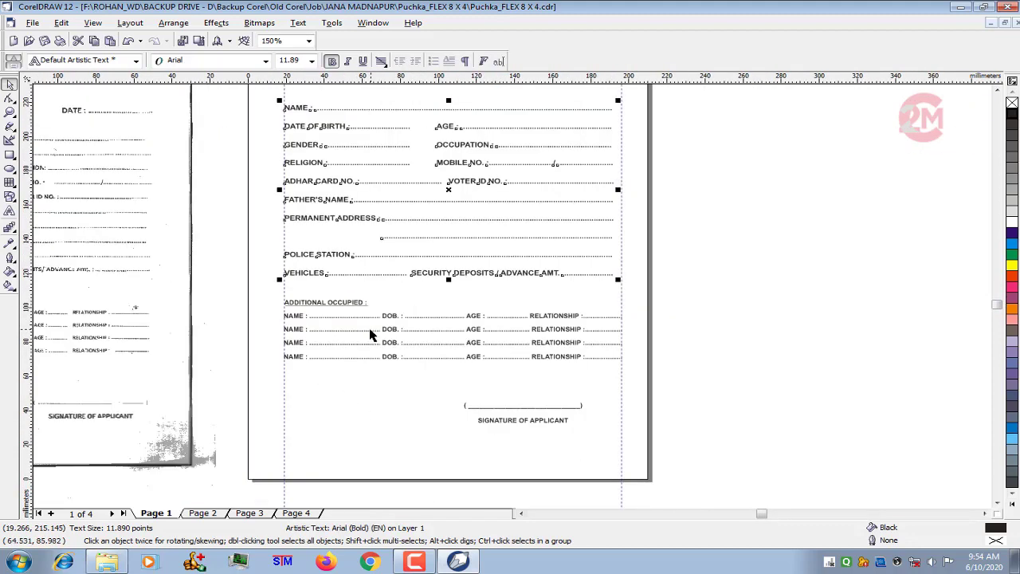
{"action": "left_click", "coordinate": [325, 319]}
{"action": "left_click", "coordinate": [9, 97]}
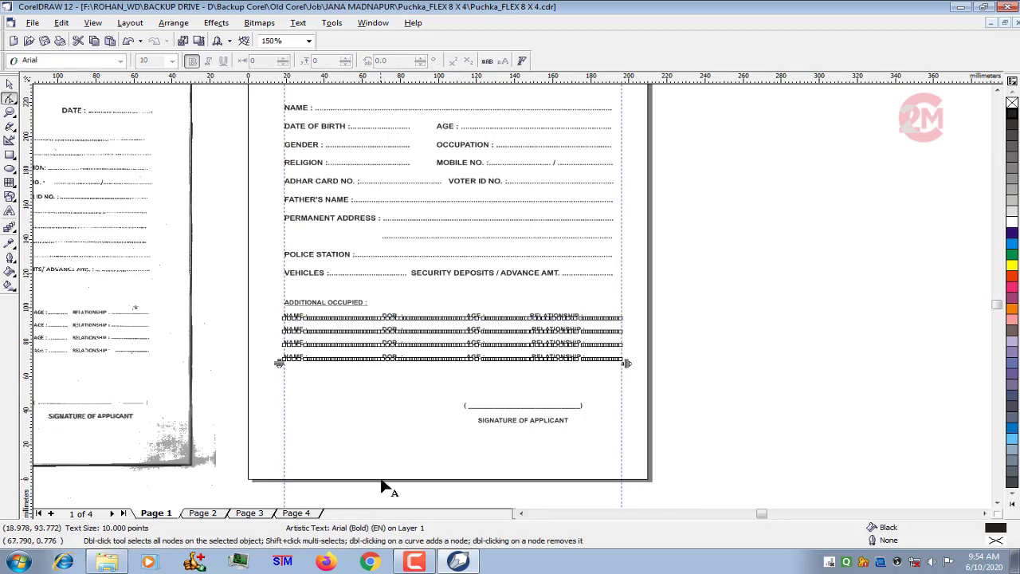
{"action": "scroll", "coordinate": [374, 446], "scroll_direction": "up", "scroll_amount": 2}
{"action": "left_click_drag", "start_coordinate": [189, 285], "coordinate": [189, 304]}
{"action": "left_click", "coordinate": [10, 86]}
- Move the signature line and its SIGNATURE OF APPLICANT label straight down, clear of the rows above, and deselect them
{"action": "scroll", "coordinate": [481, 333], "scroll_direction": "down", "scroll_amount": 2}
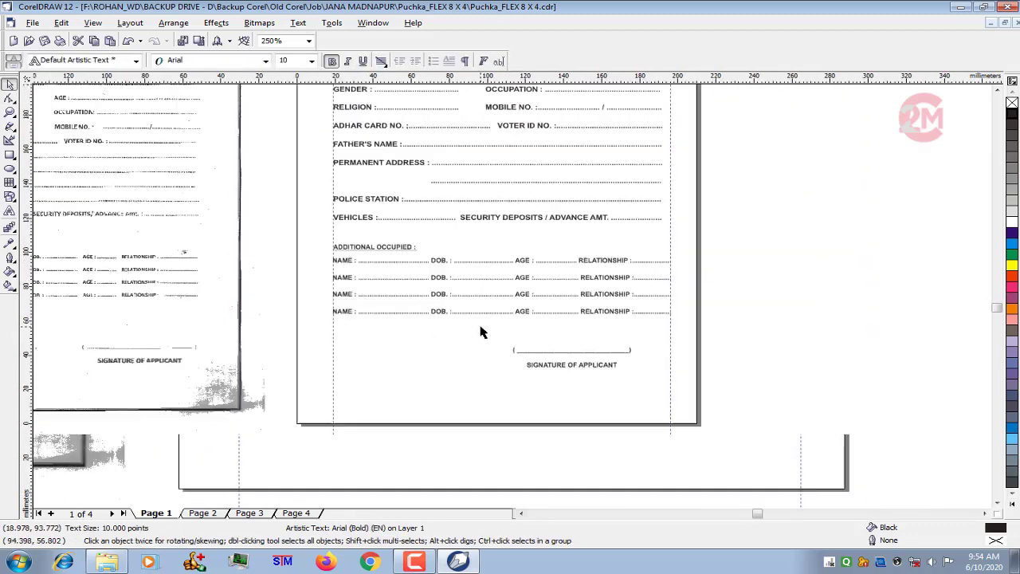
{"action": "left_click_drag", "start_coordinate": [777, 327], "coordinate": [446, 386]}
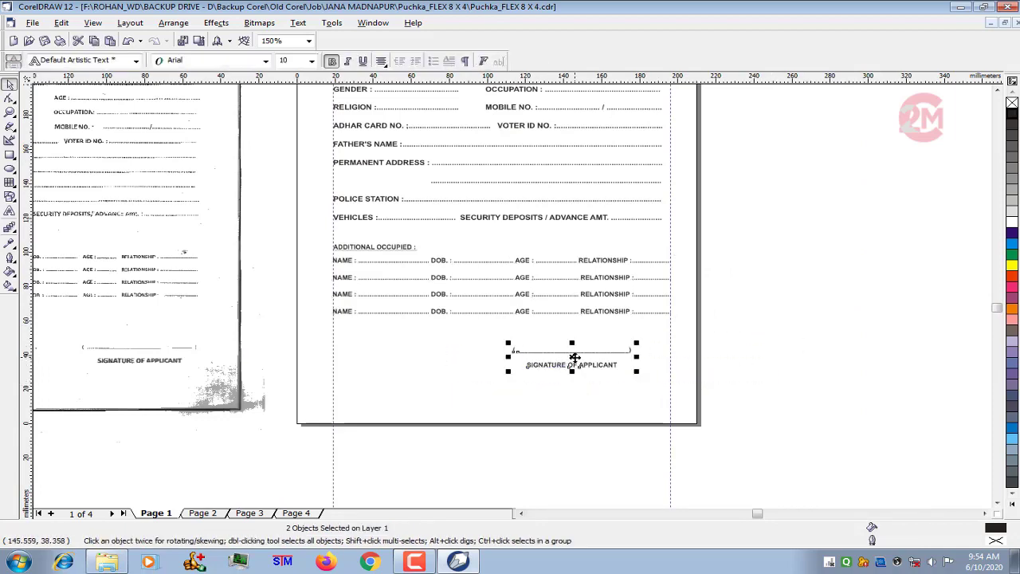
{"action": "left_click_drag", "start_coordinate": [574, 357], "coordinate": [573, 374]}
{"action": "scroll", "coordinate": [511, 438], "scroll_direction": "down", "scroll_amount": 1}
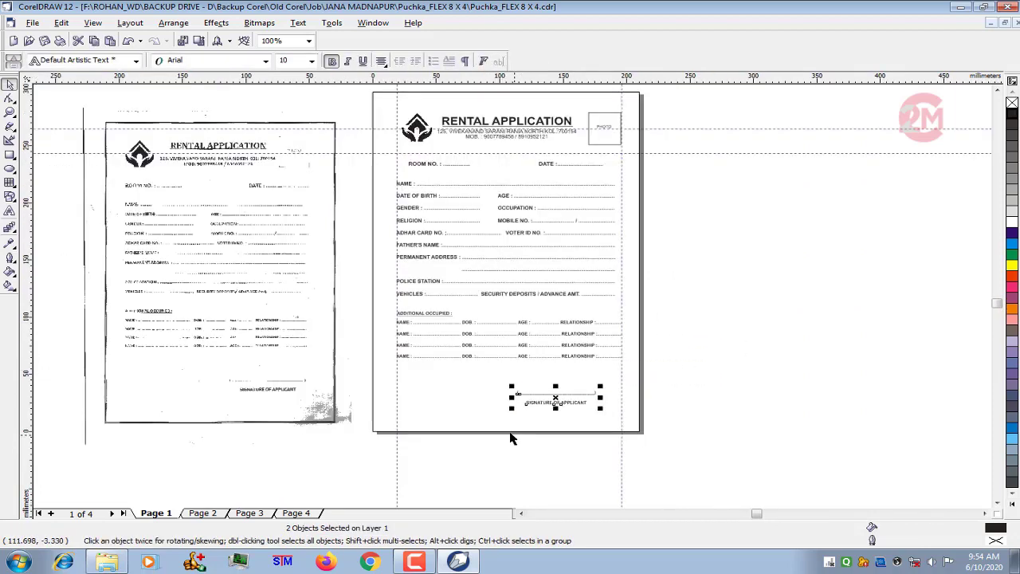
{"action": "left_click", "coordinate": [351, 97]}
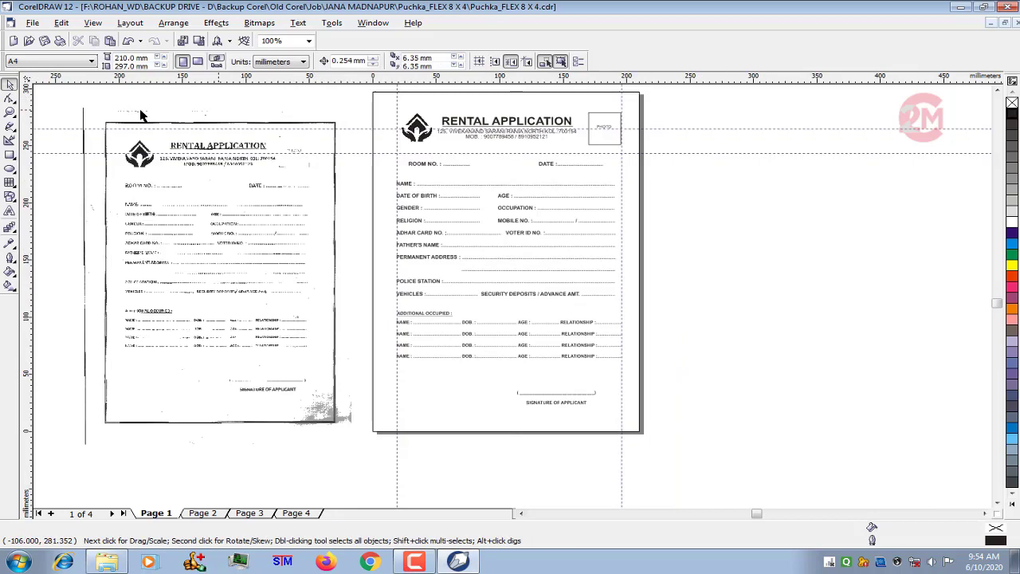
- Fit the recreated form in view and save the document
{"action": "left_click", "coordinate": [10, 111]}
{"action": "left_click_drag", "start_coordinate": [373, 92], "coordinate": [675, 440]}
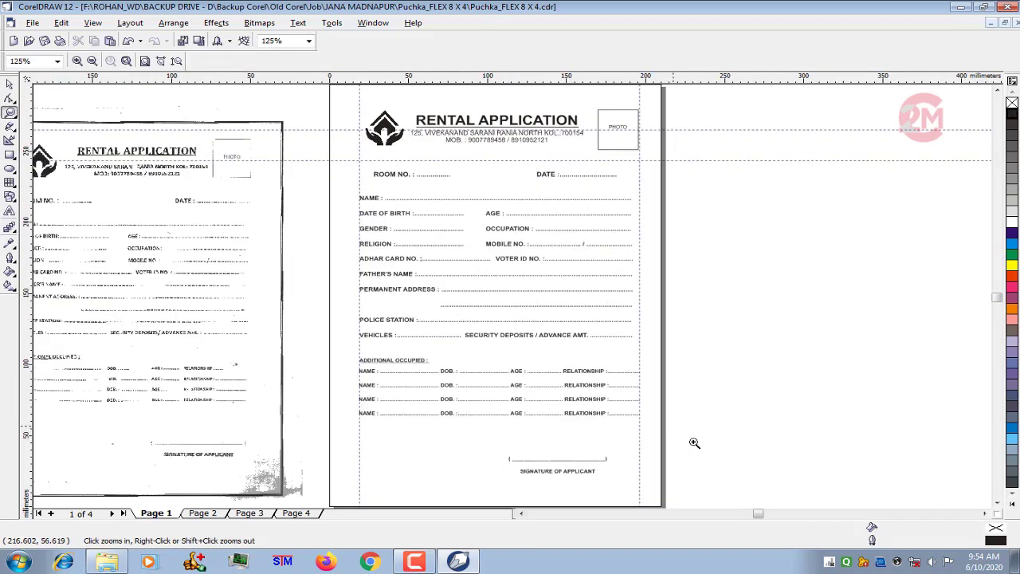
{"action": "left_click", "coordinate": [45, 41]}
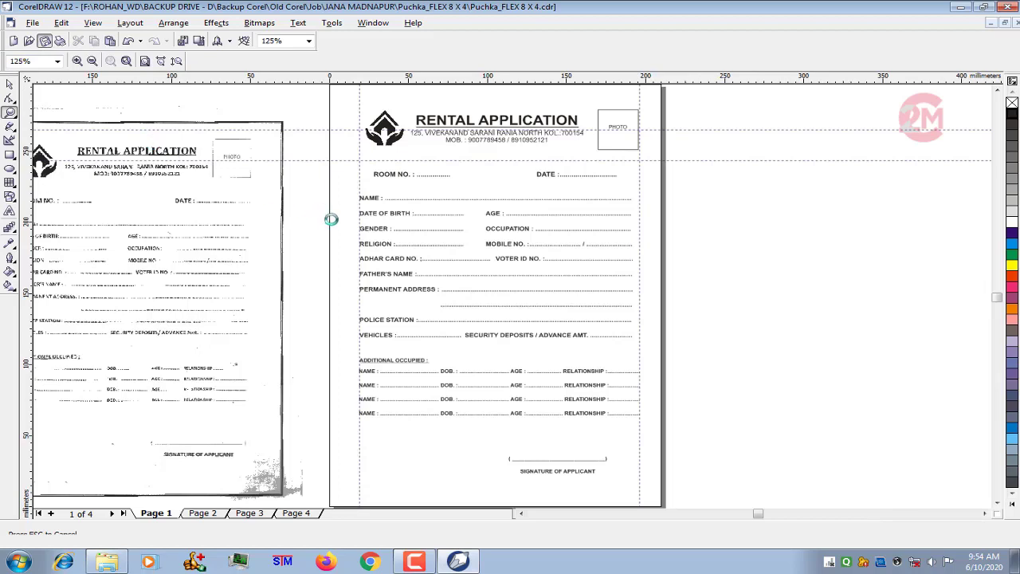